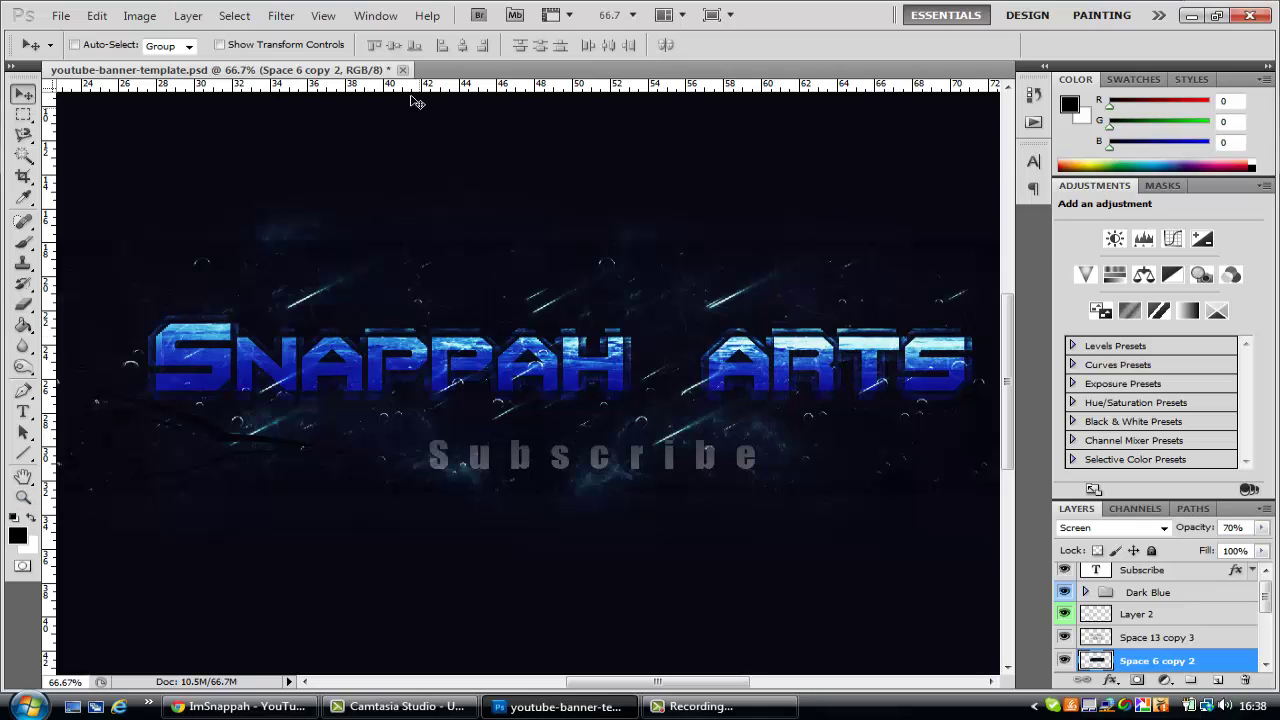
Zoom the banner template to Fit Screen so the whole design shows in the window.
click(24, 497)
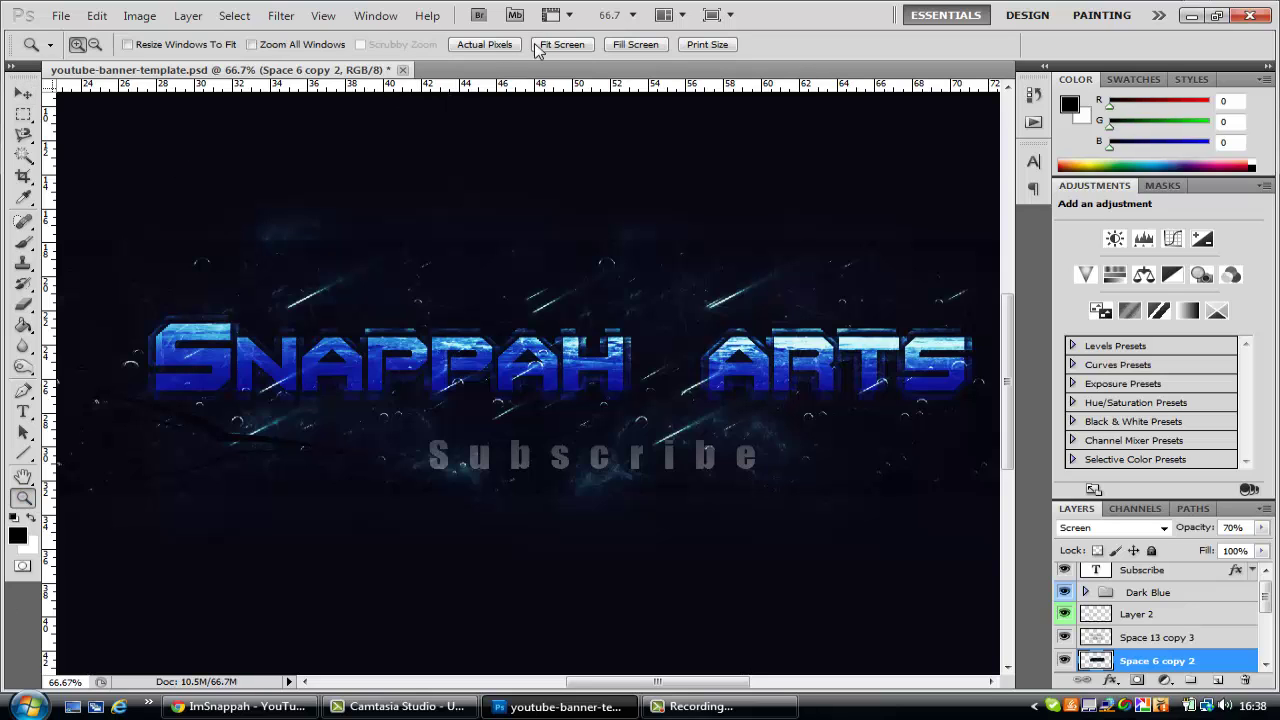
click(566, 45)
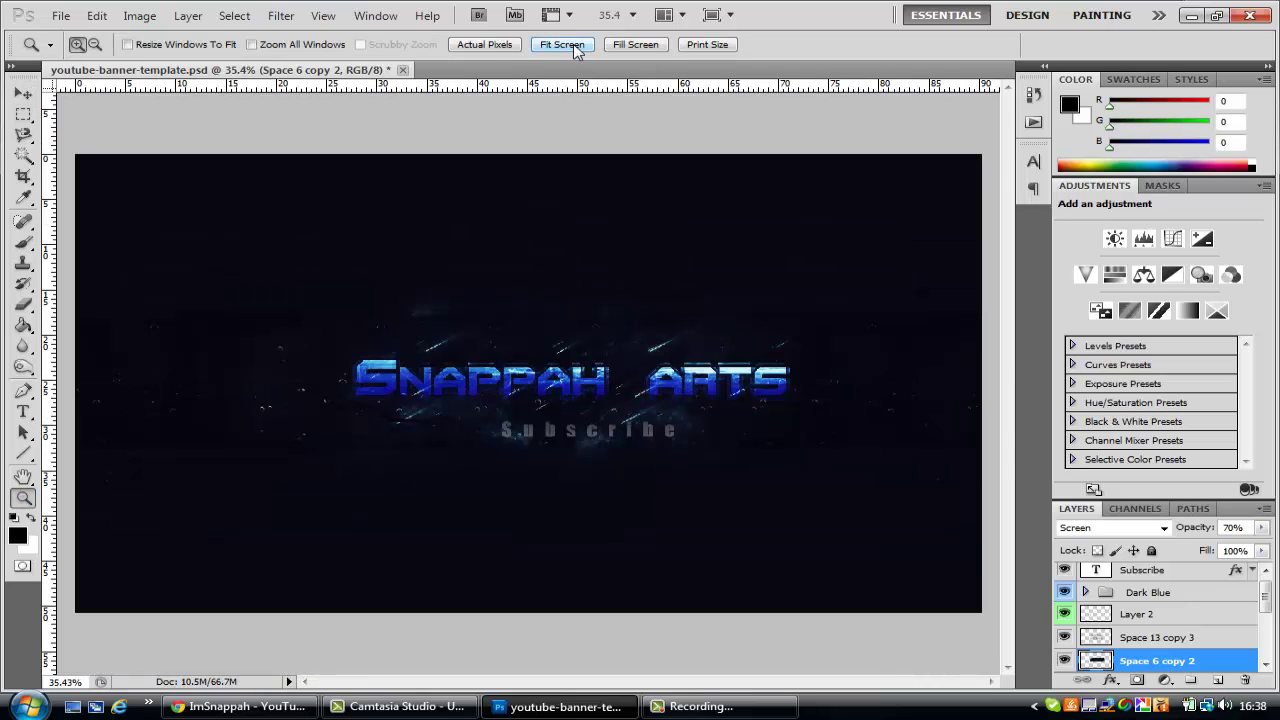
click(24, 93)
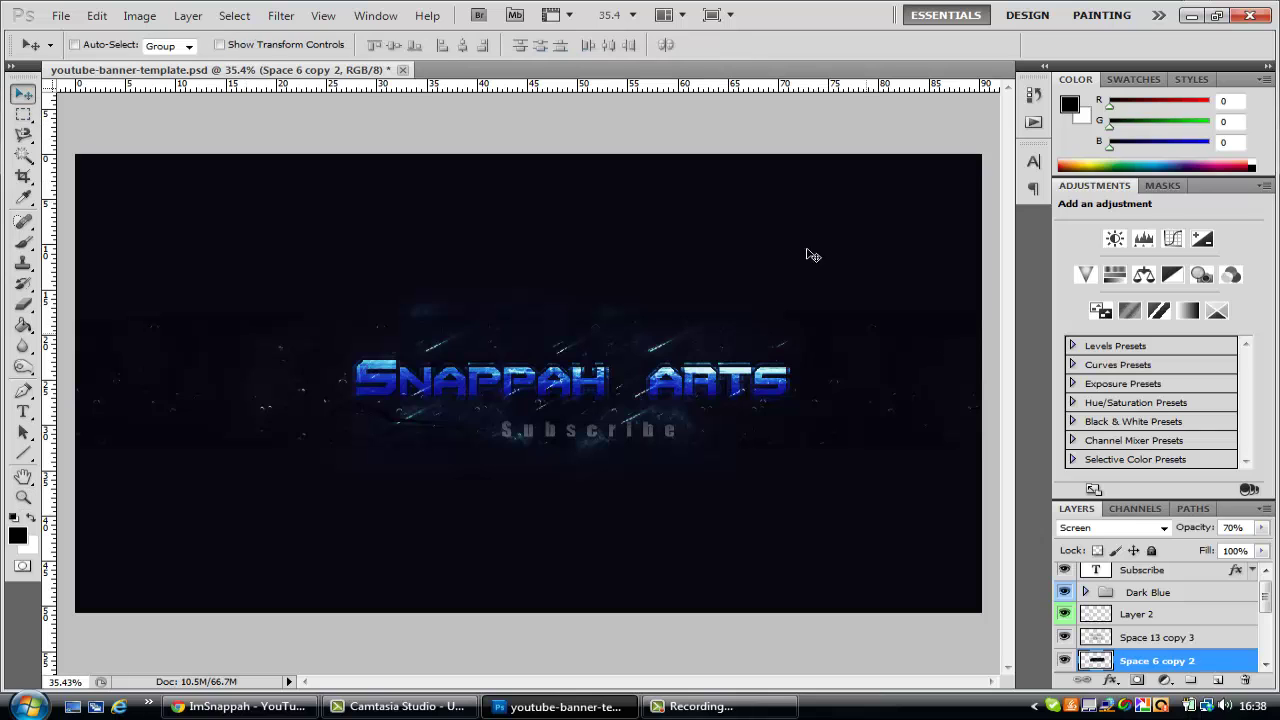
Create a new 1280 × 720 pixel document with a transparent background.
click(62, 16)
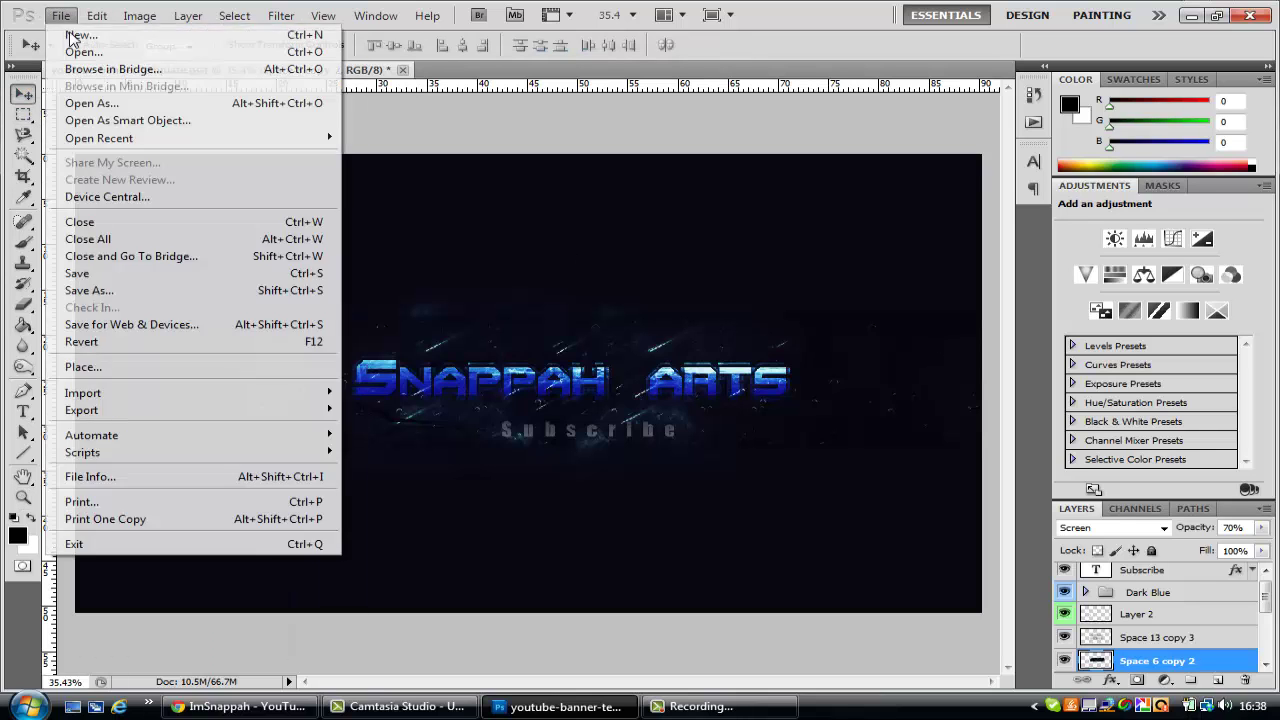
click(72, 36)
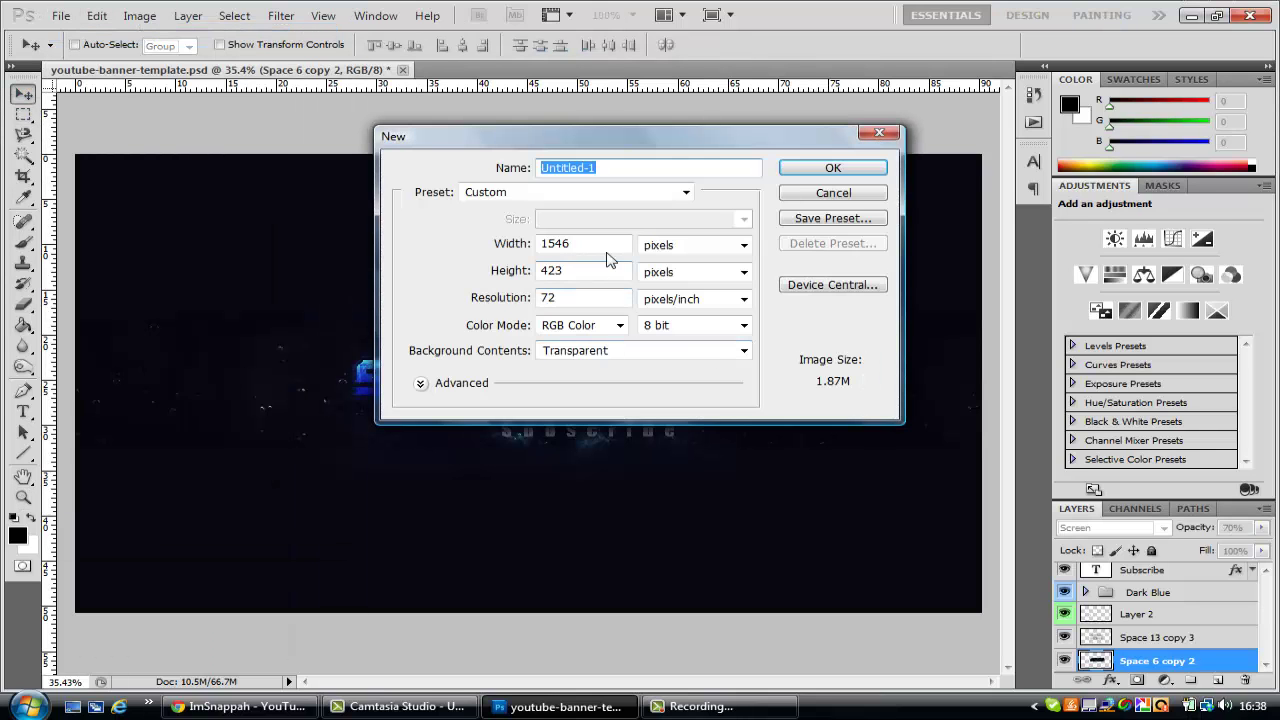
key(Tab)
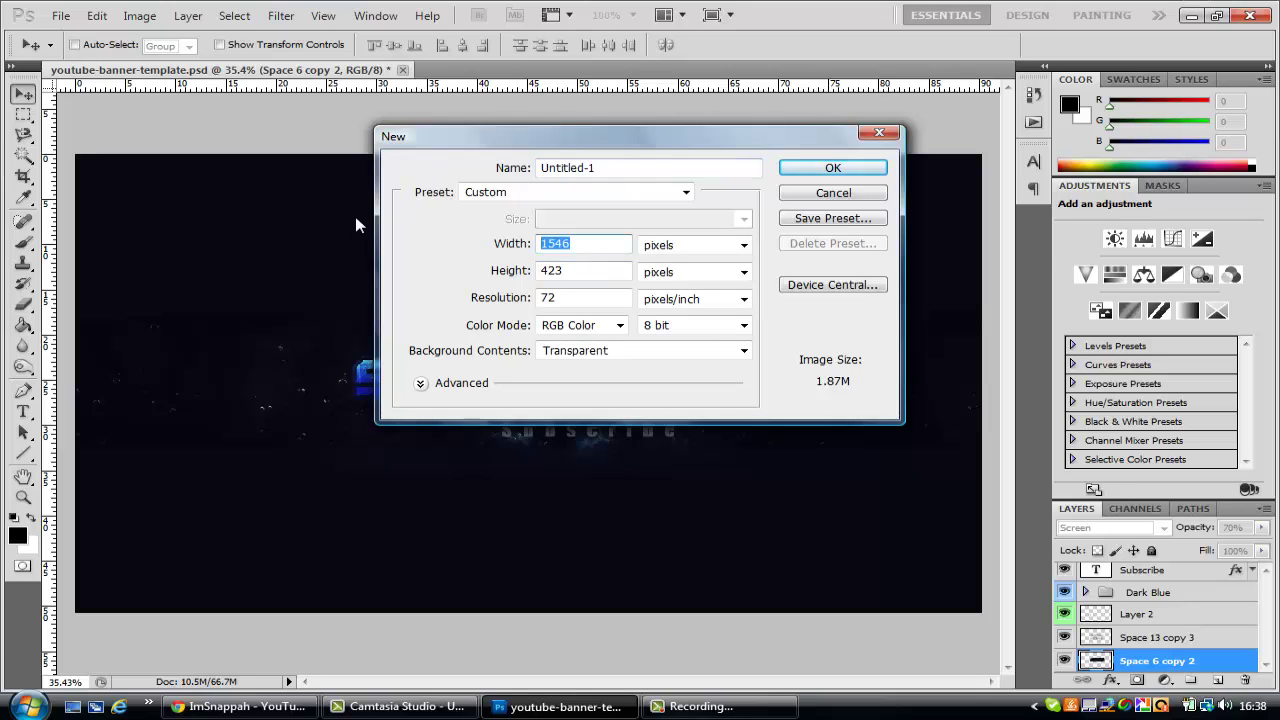
text(1280)
key(Tab)
key(Tab)
text(720)
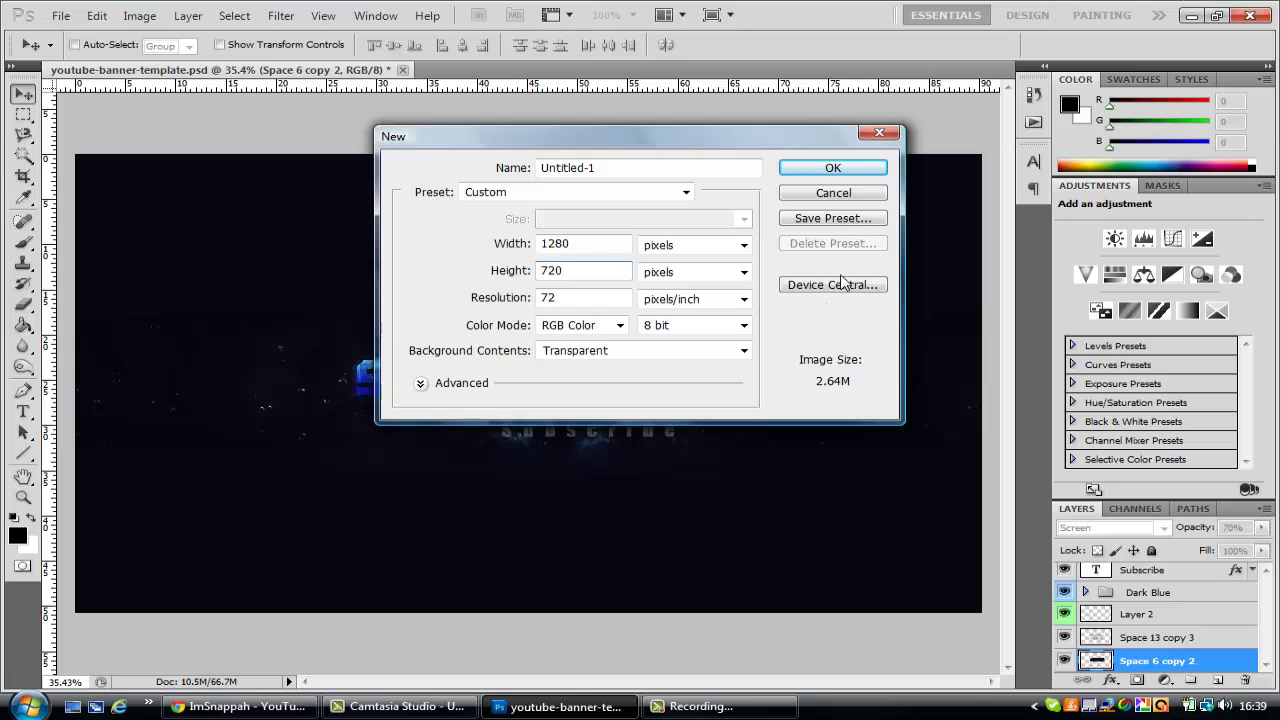
click(829, 170)
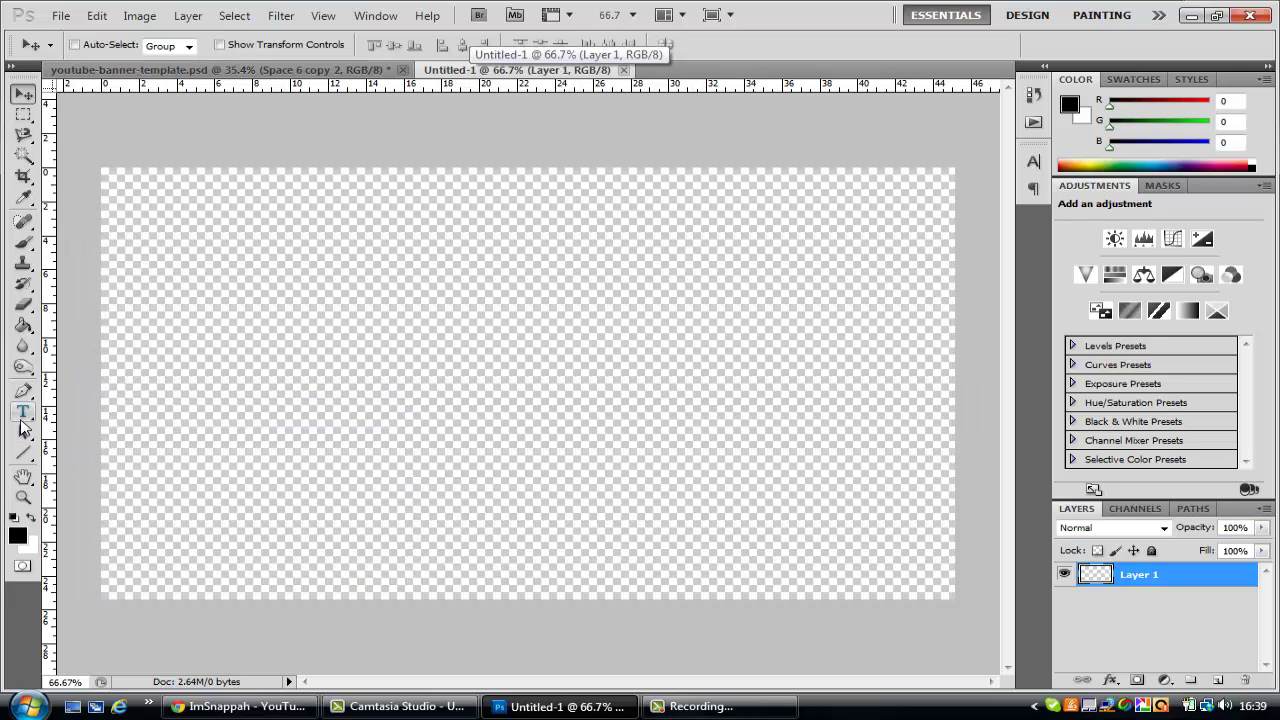
Fill the new canvas with dark grey 525252 using the Paint Bucket.
click(23, 325)
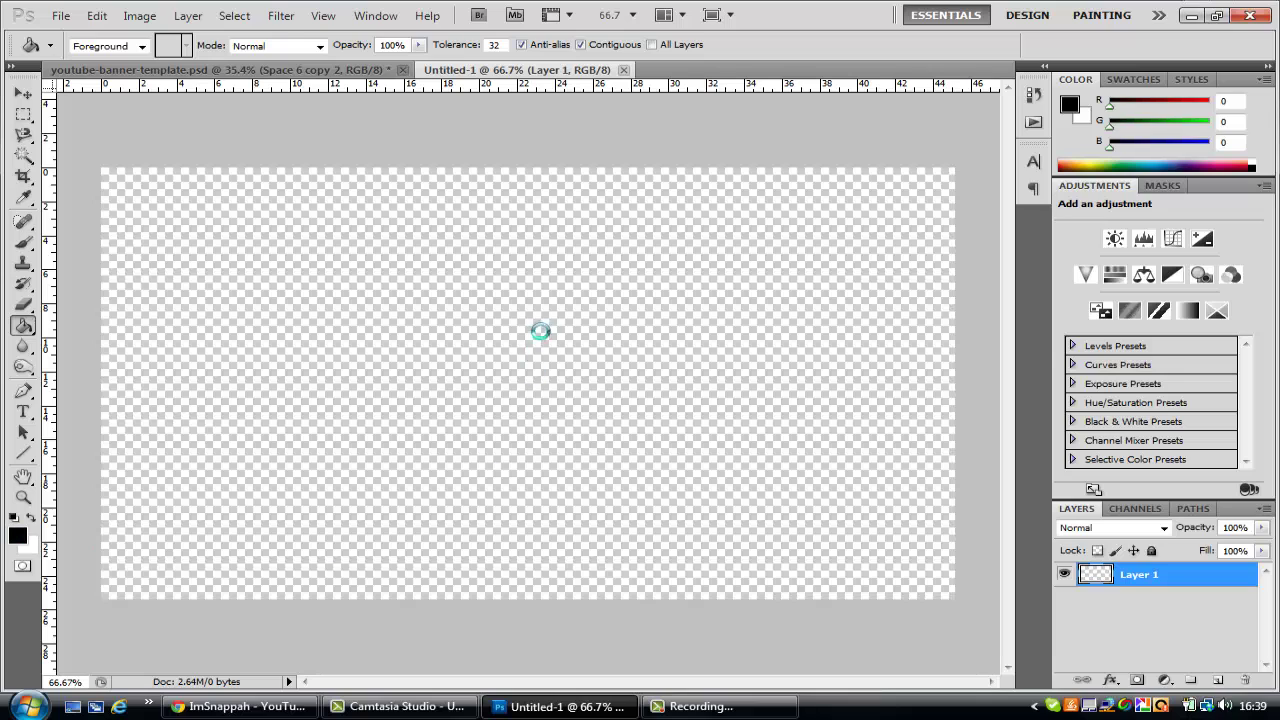
key(i)
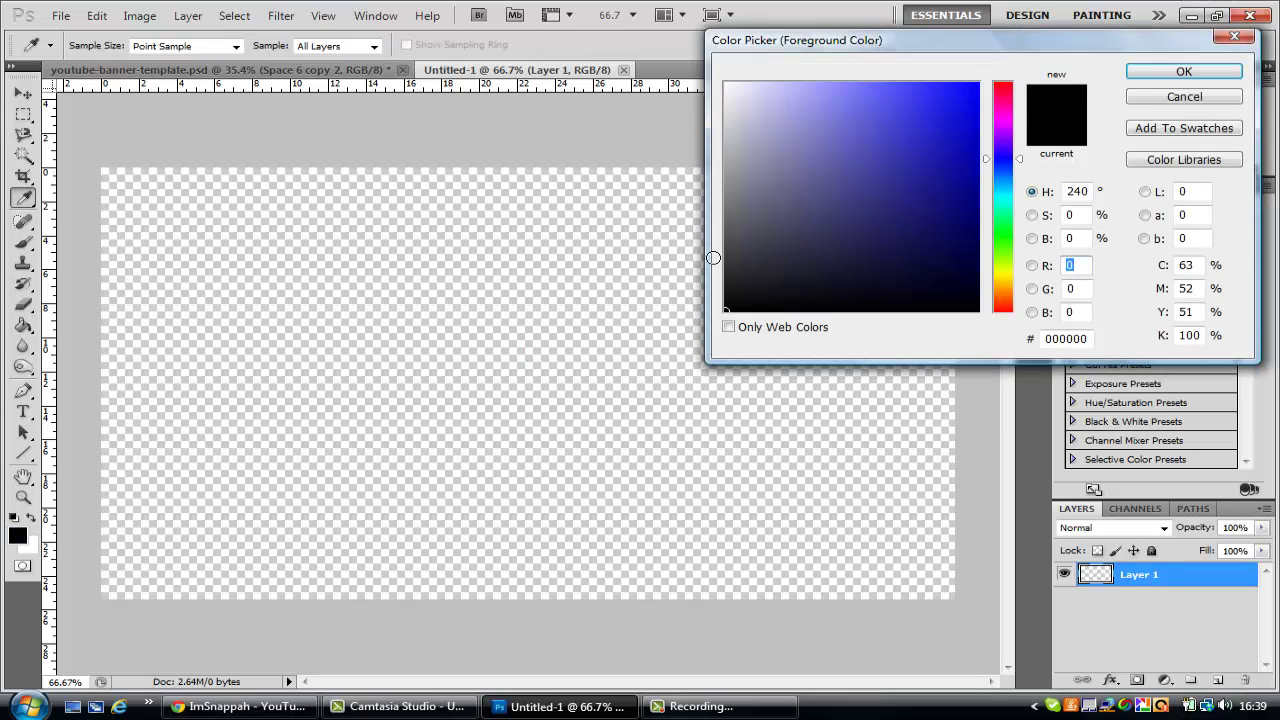
drag(736, 272, 725, 237)
click(1203, 75)
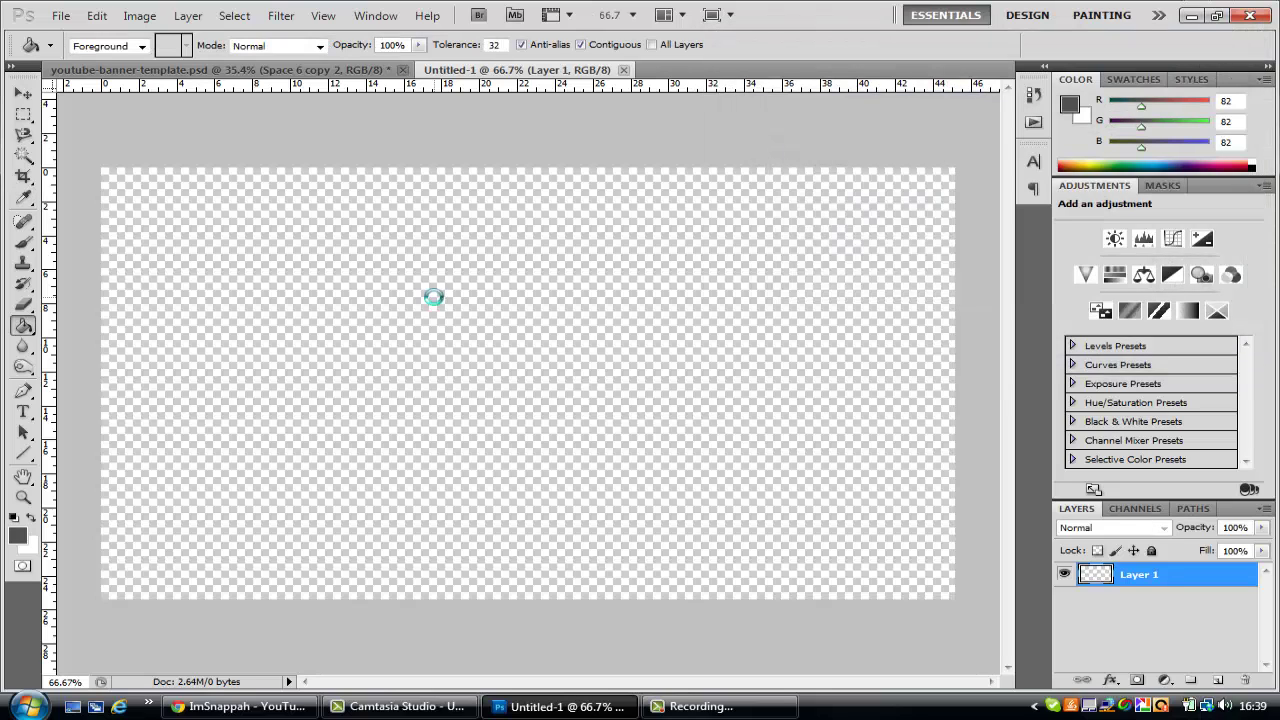
click(456, 314)
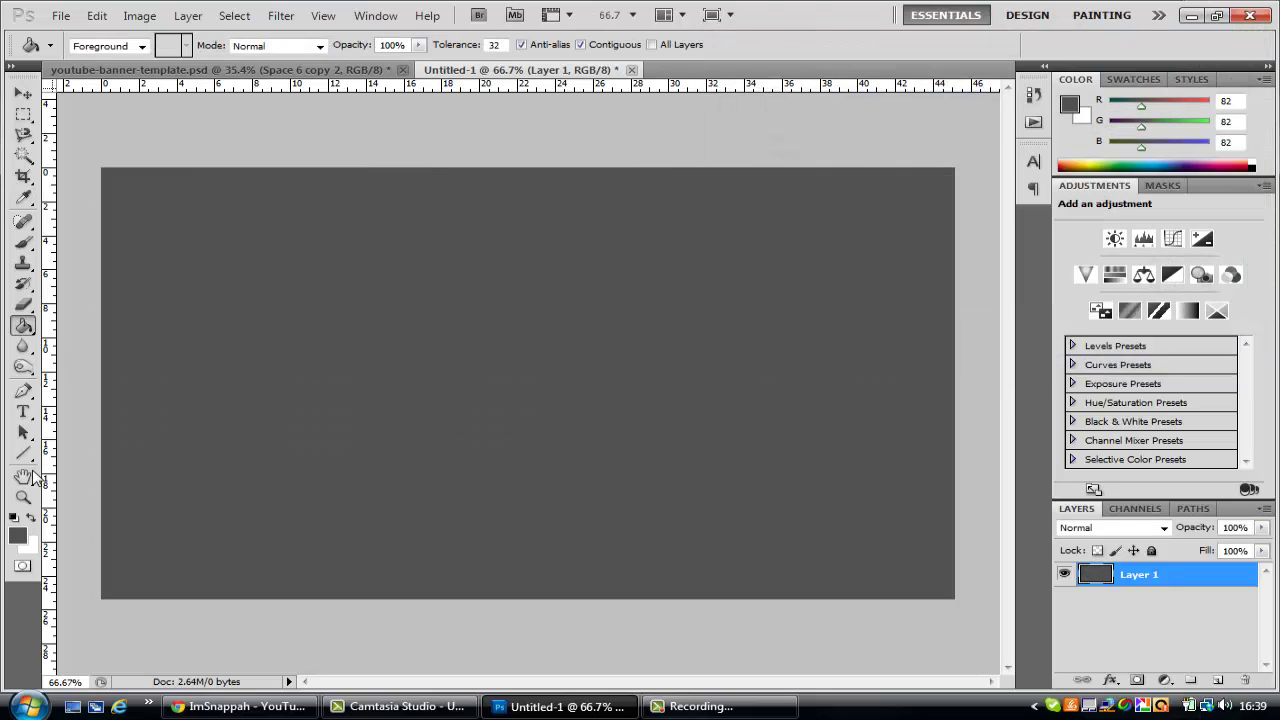
click(23, 411)
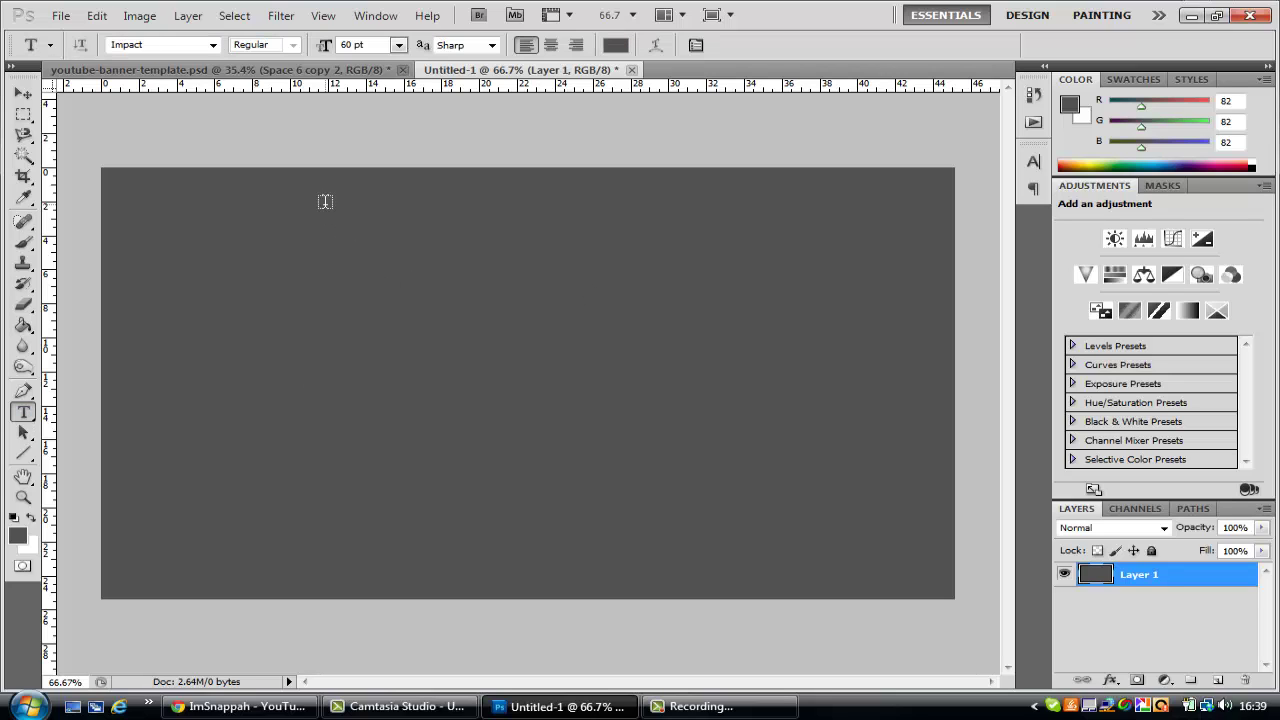
Choose the Ethnocentric font and draw a paragraph text box on the canvas.
click(212, 46)
drag(303, 314, 303, 216)
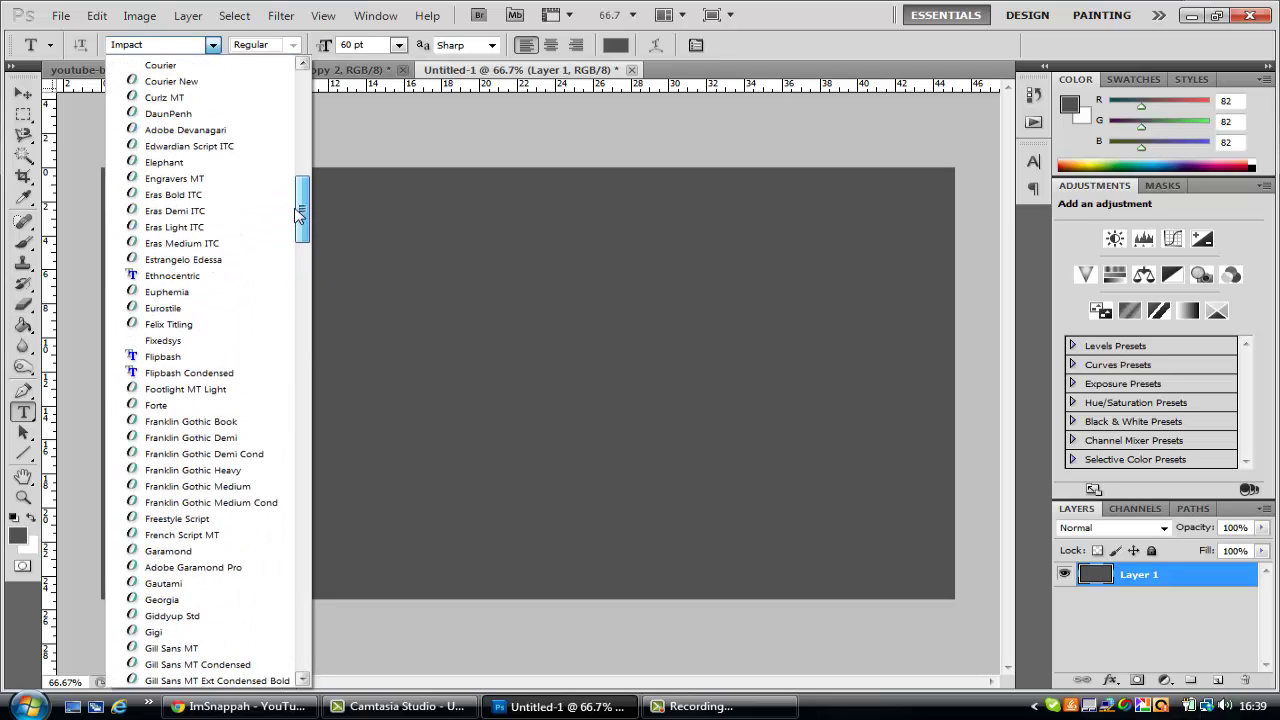
click(217, 280)
drag(225, 269, 916, 432)
text(S)
key(ctrl+a)
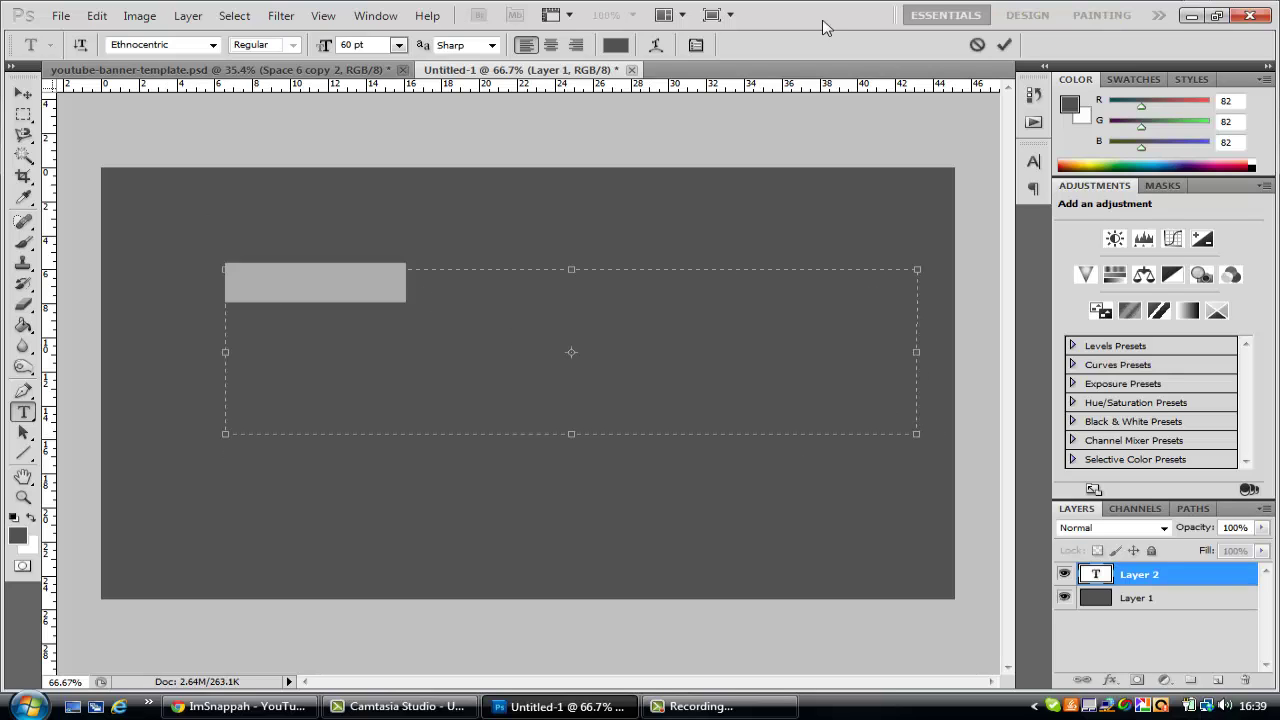
Set the text colour to white and type placeholder lettering.
click(616, 45)
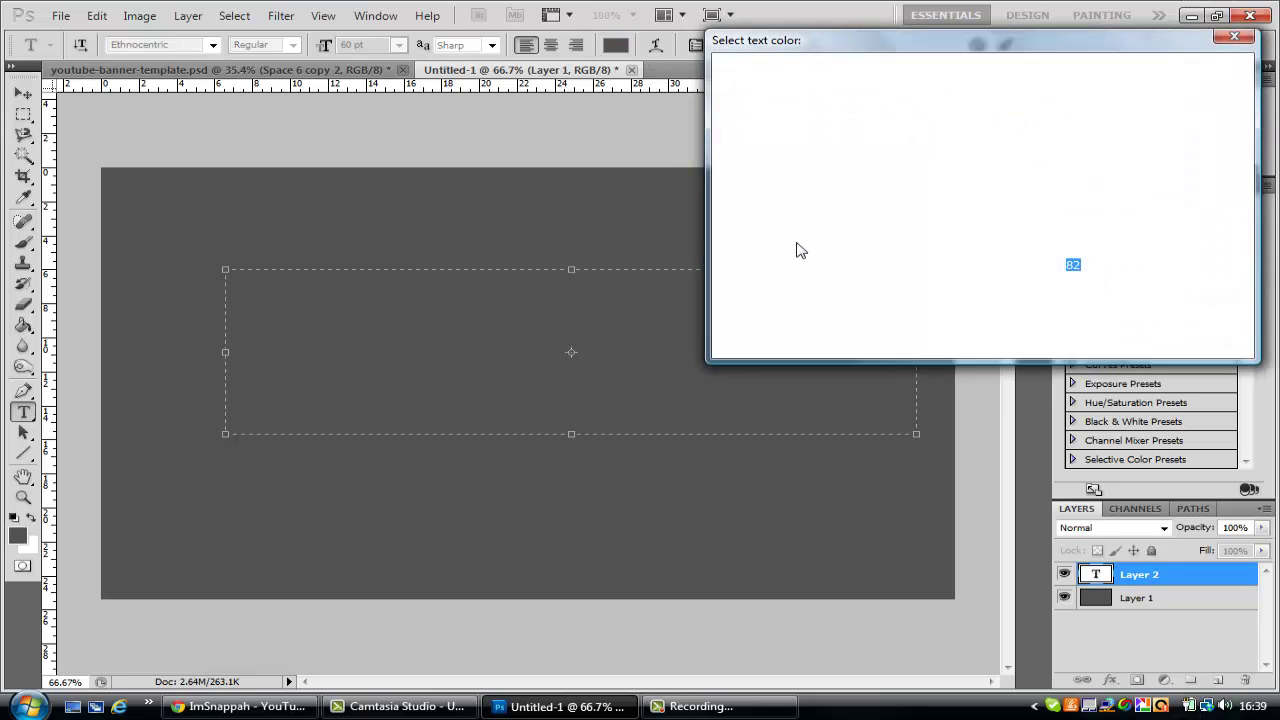
drag(1002, 178, 1004, 153)
click(727, 85)
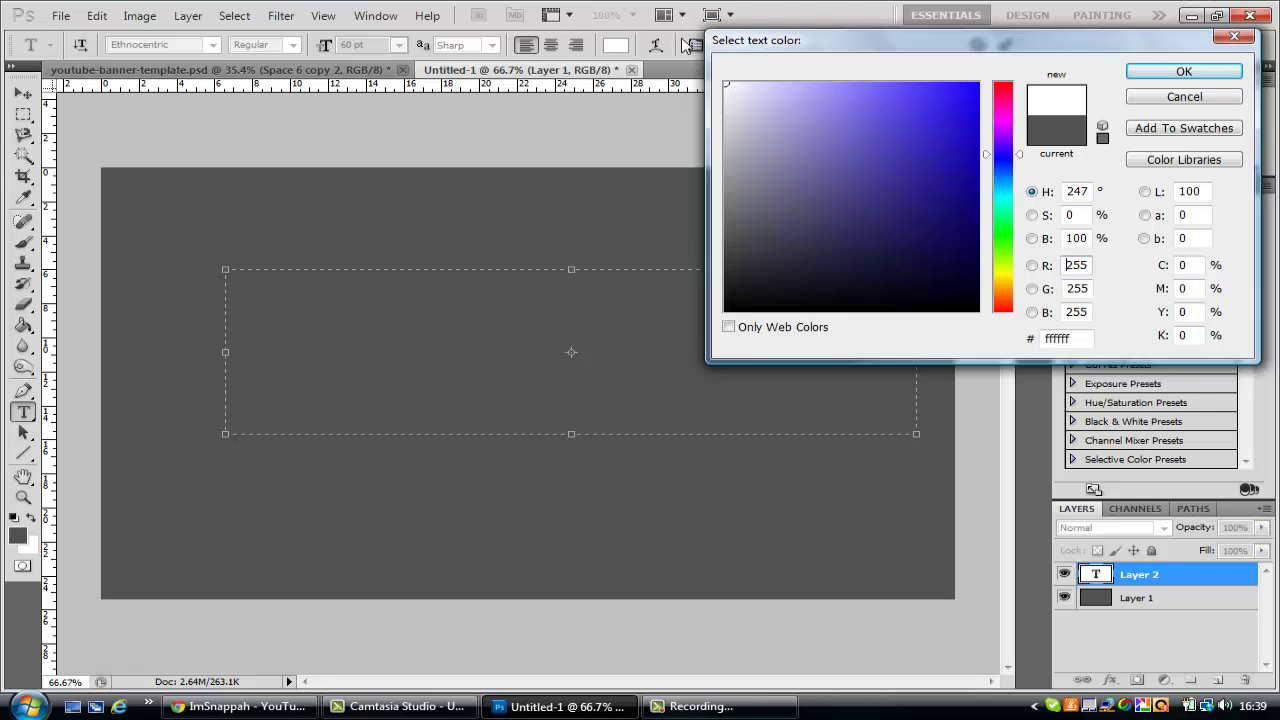
click(1218, 70)
click(451, 287)
text(PPAH)
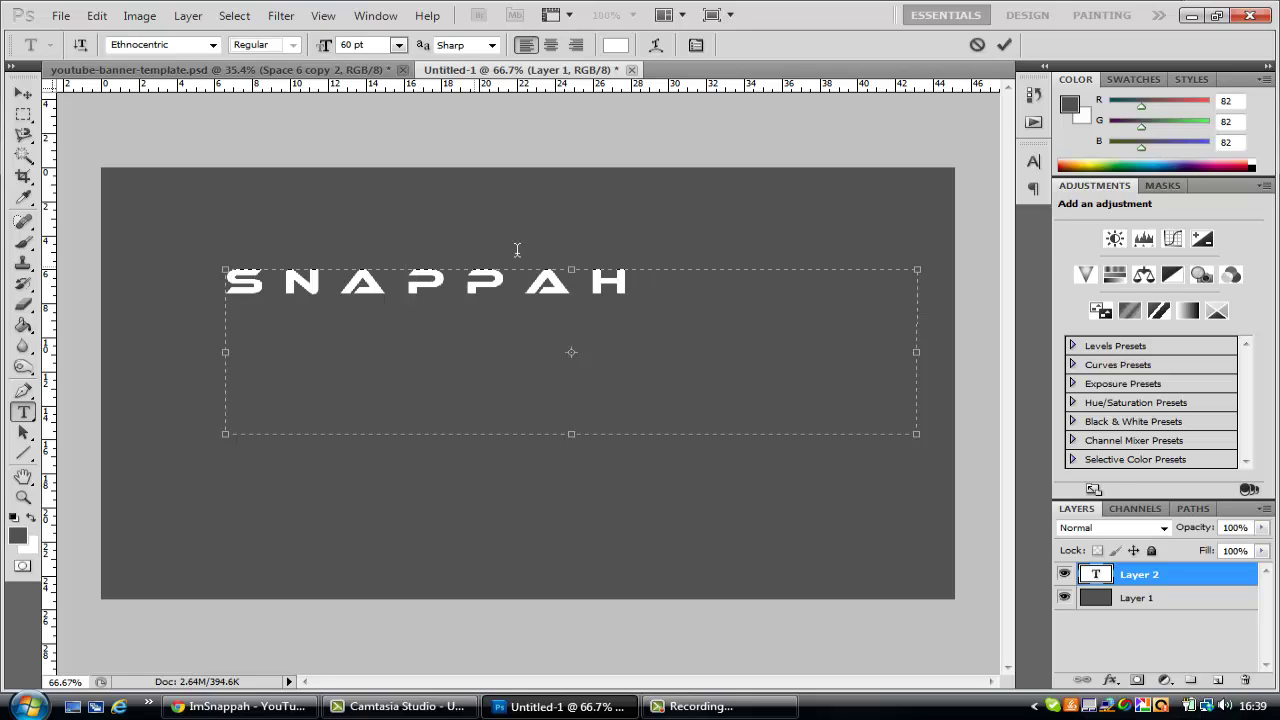
Replace the lettering with 'YOUR TEXT' and select the whole line.
drag(649, 296, 155, 294)
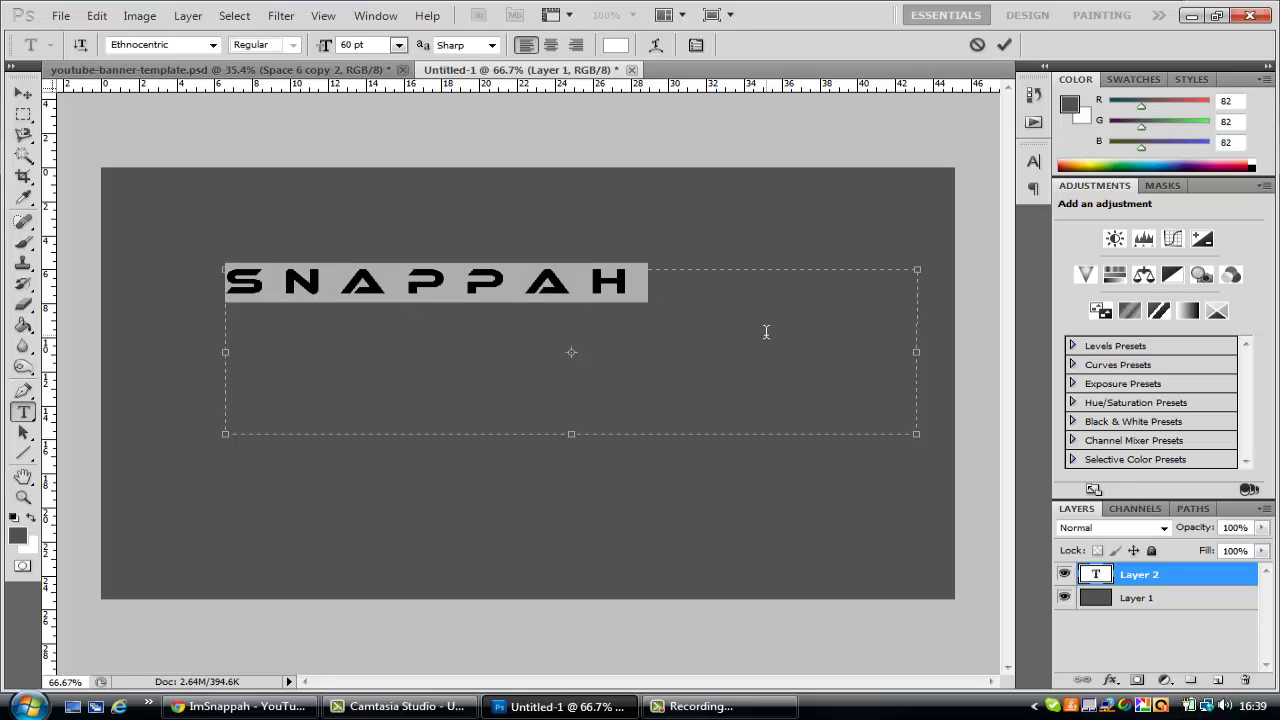
text(YOUT)
key(BackSpace)
text(R TE)
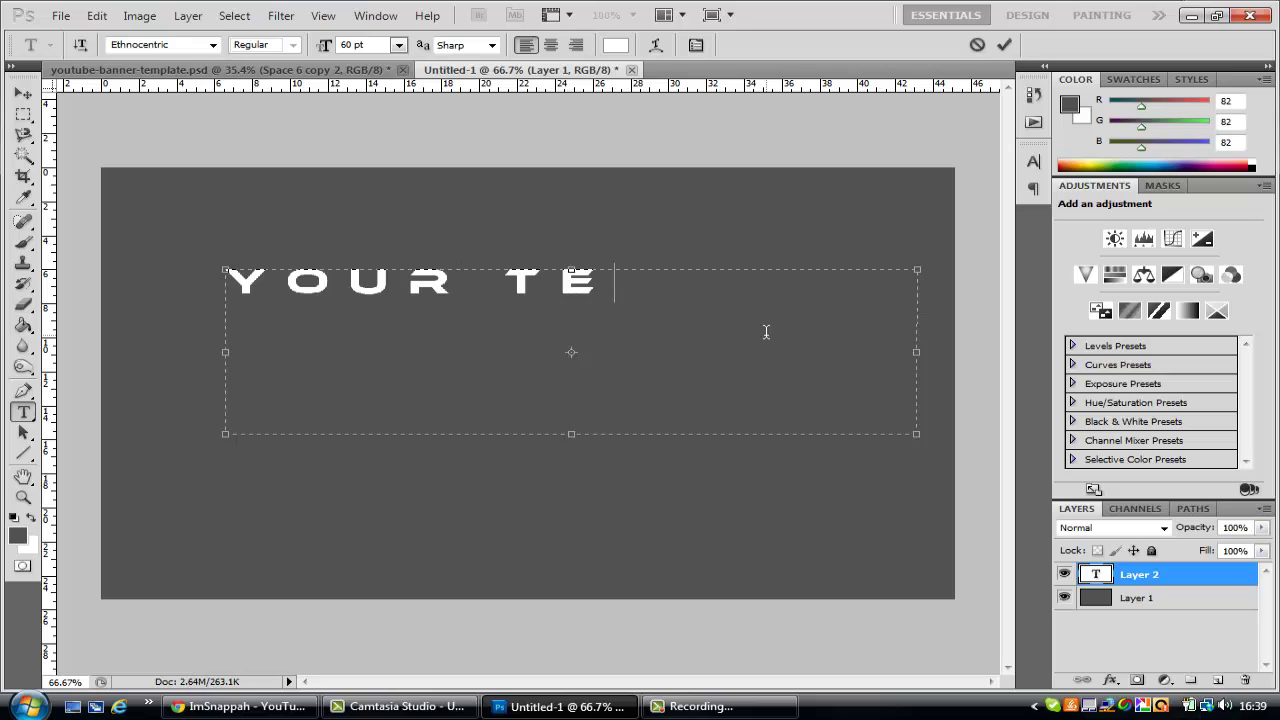
text(XT)
drag(789, 292, 40, 305)
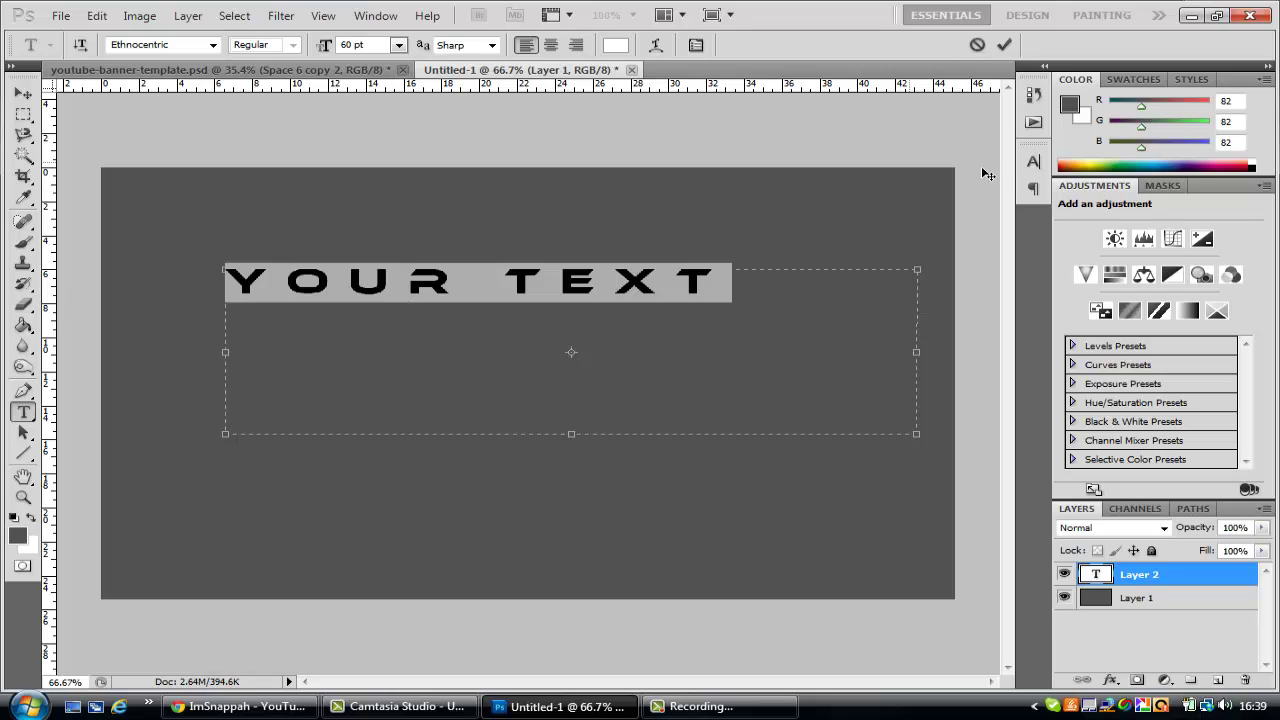
Change the tracking of YOUR TEXT in the Character panel from 500 to 50.
click(1033, 161)
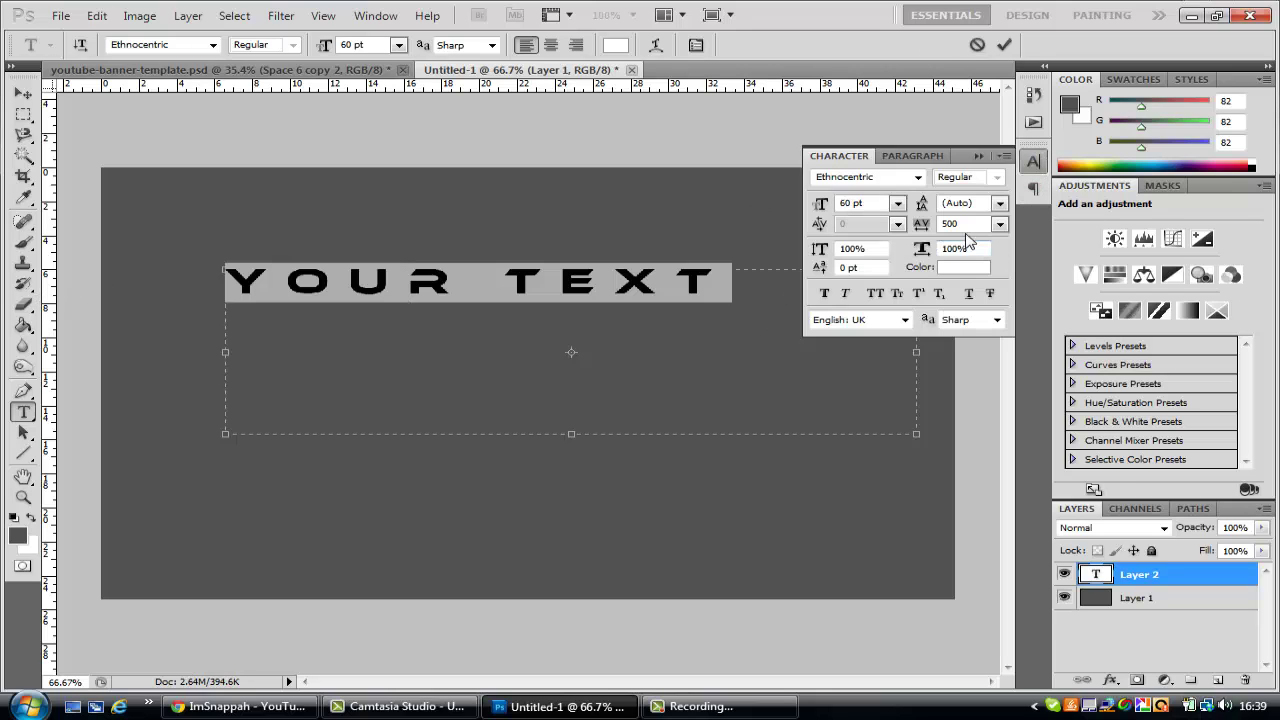
click(952, 223)
text(20)
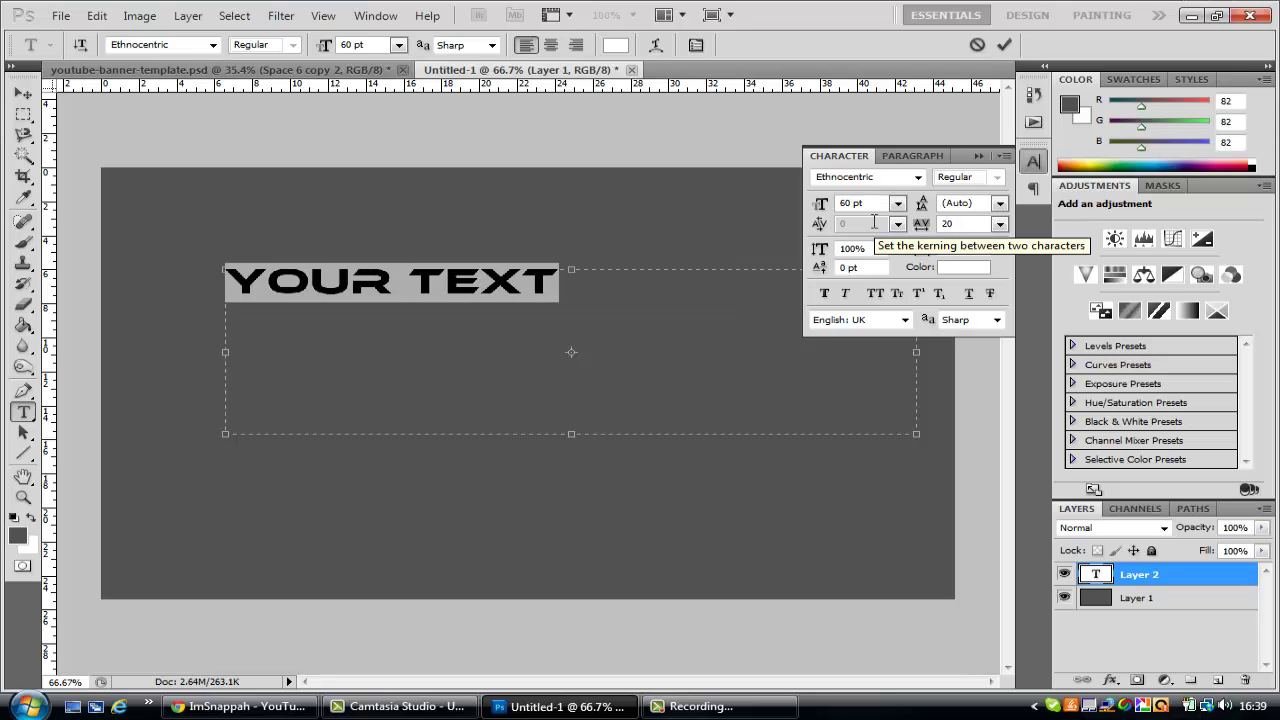
key(Up)
text(345)
key(BackSpace)
key(BackSpace)
key(BackSpace)
text(50)
key(Return)
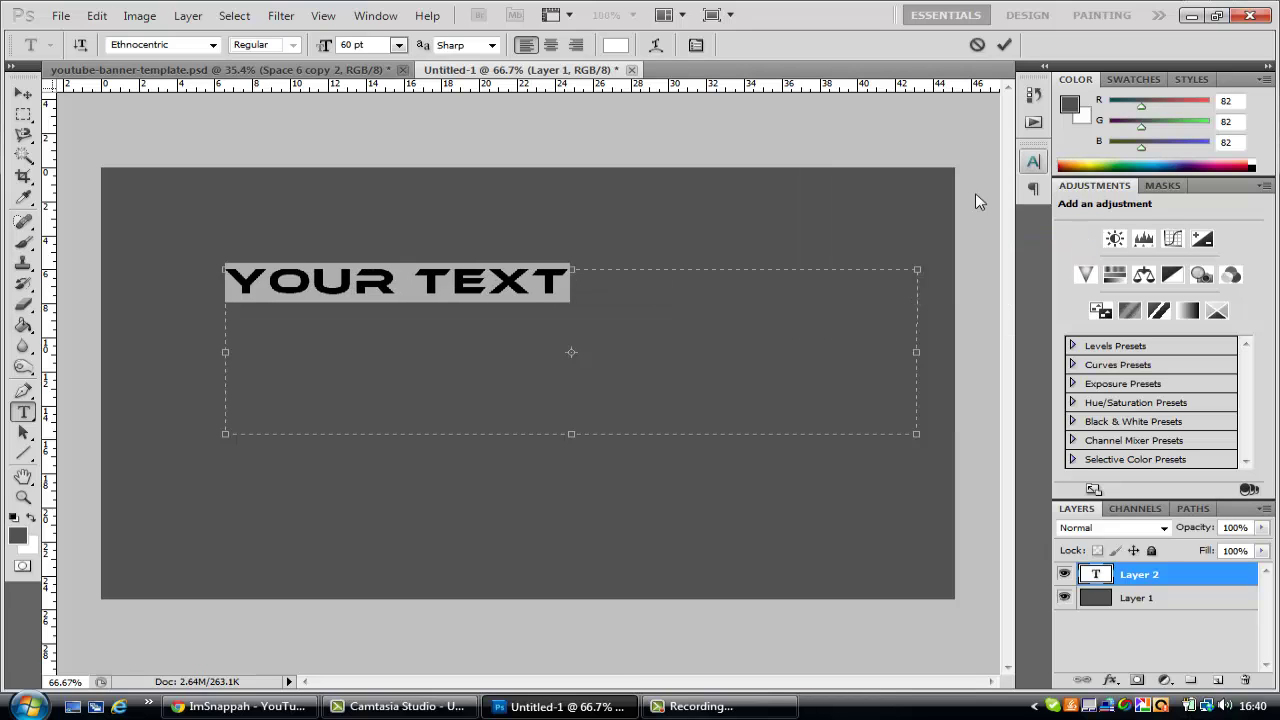
Move YOUR TEXT toward the centre and add a horizontal guide across the canvas middle.
click(23, 93)
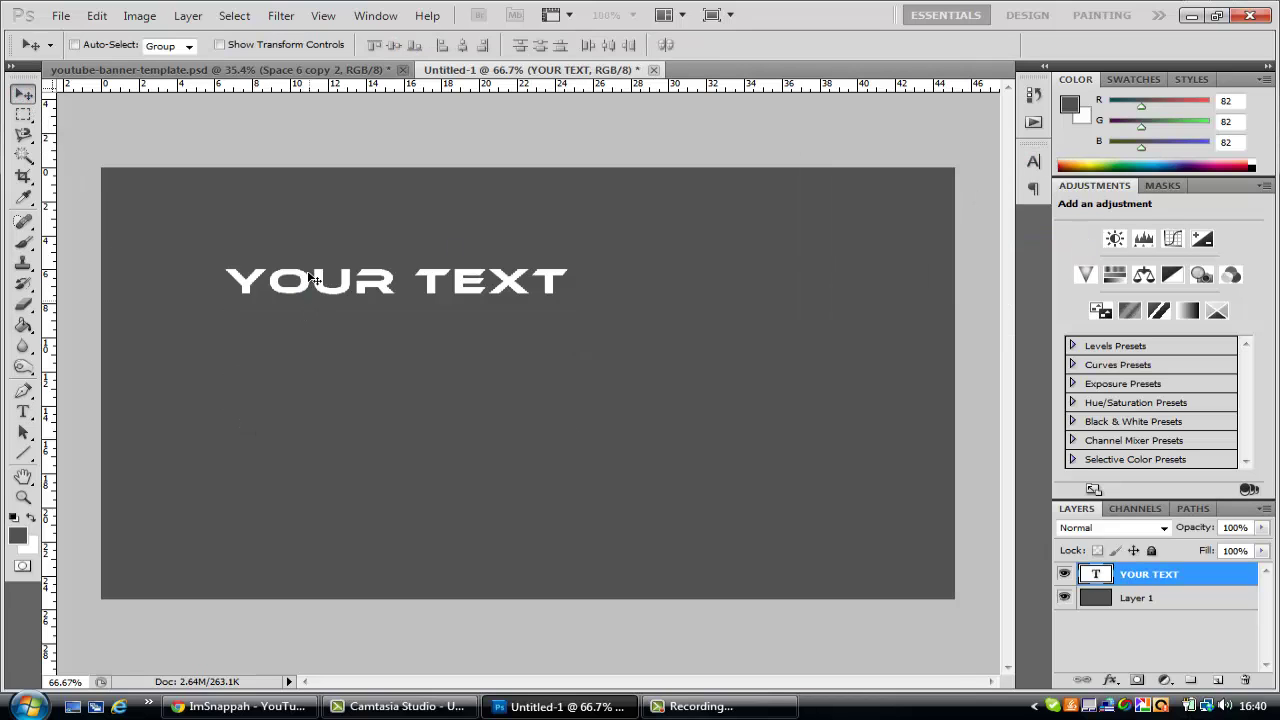
drag(313, 278, 445, 370)
drag(517, 93, 558, 383)
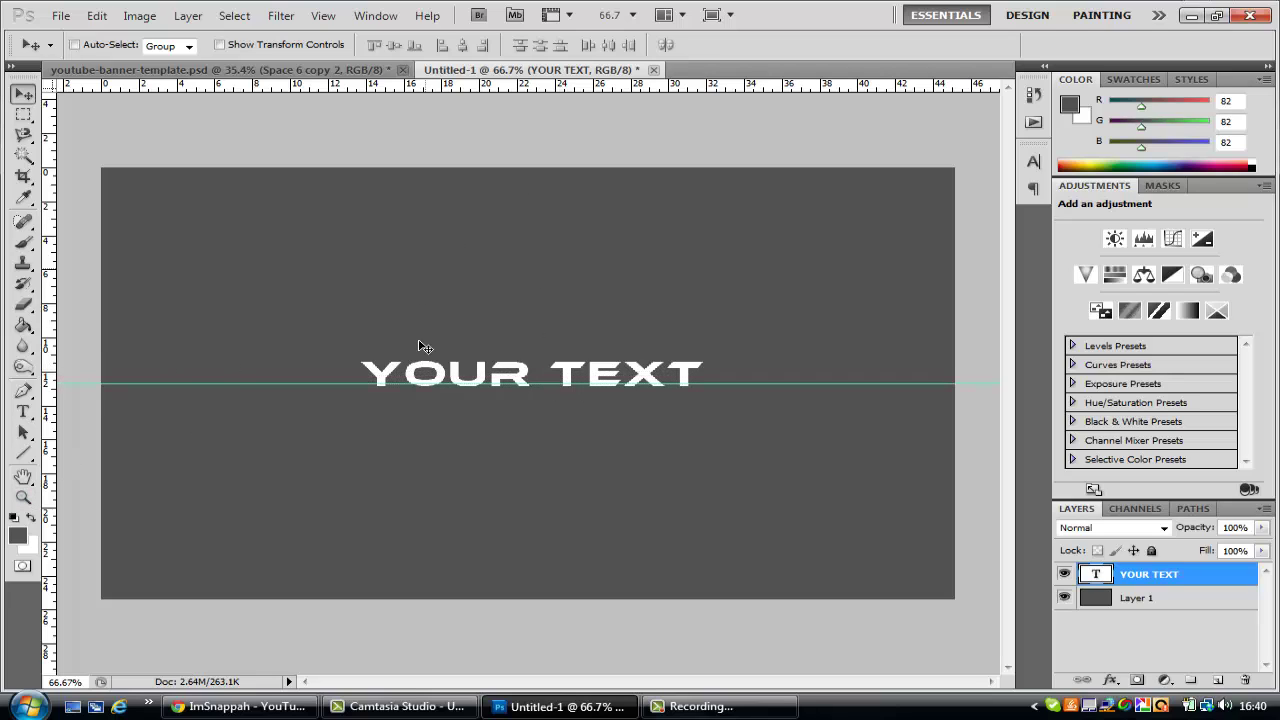
drag(480, 376, 488, 384)
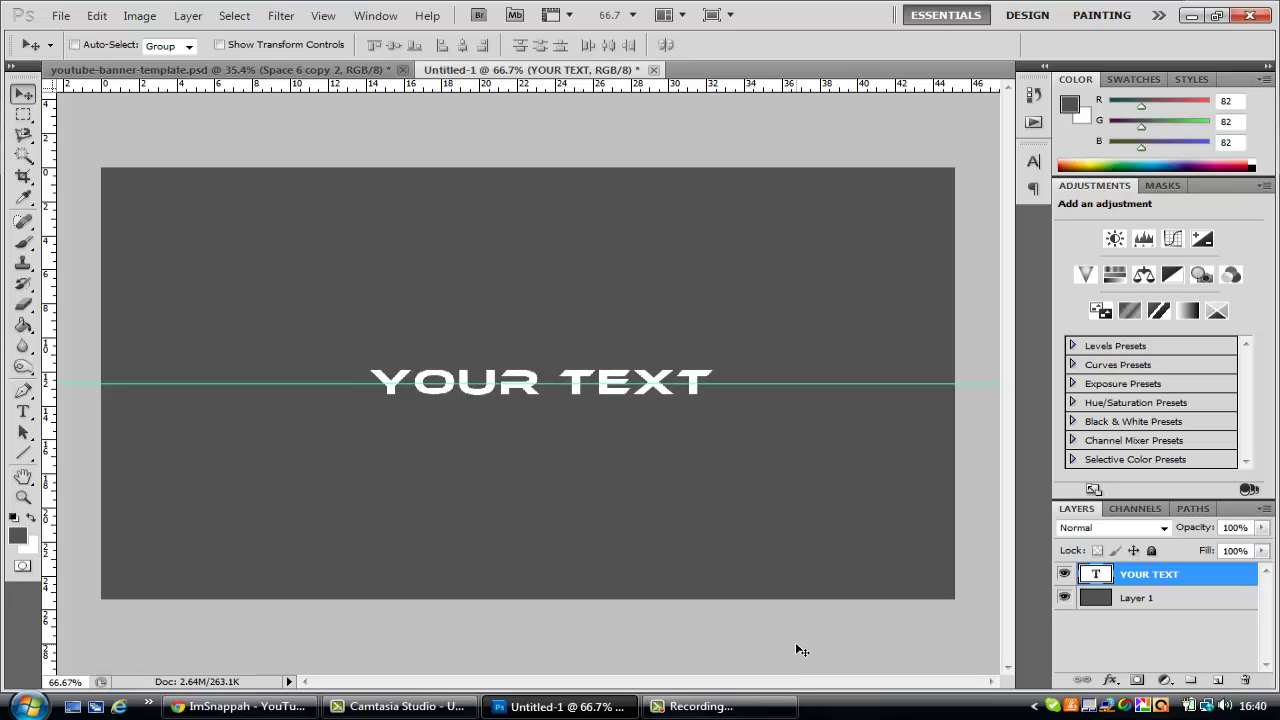
Select the whole canvas, try the Align buttons, then undo the alignment moves.
key(ctrl+a)
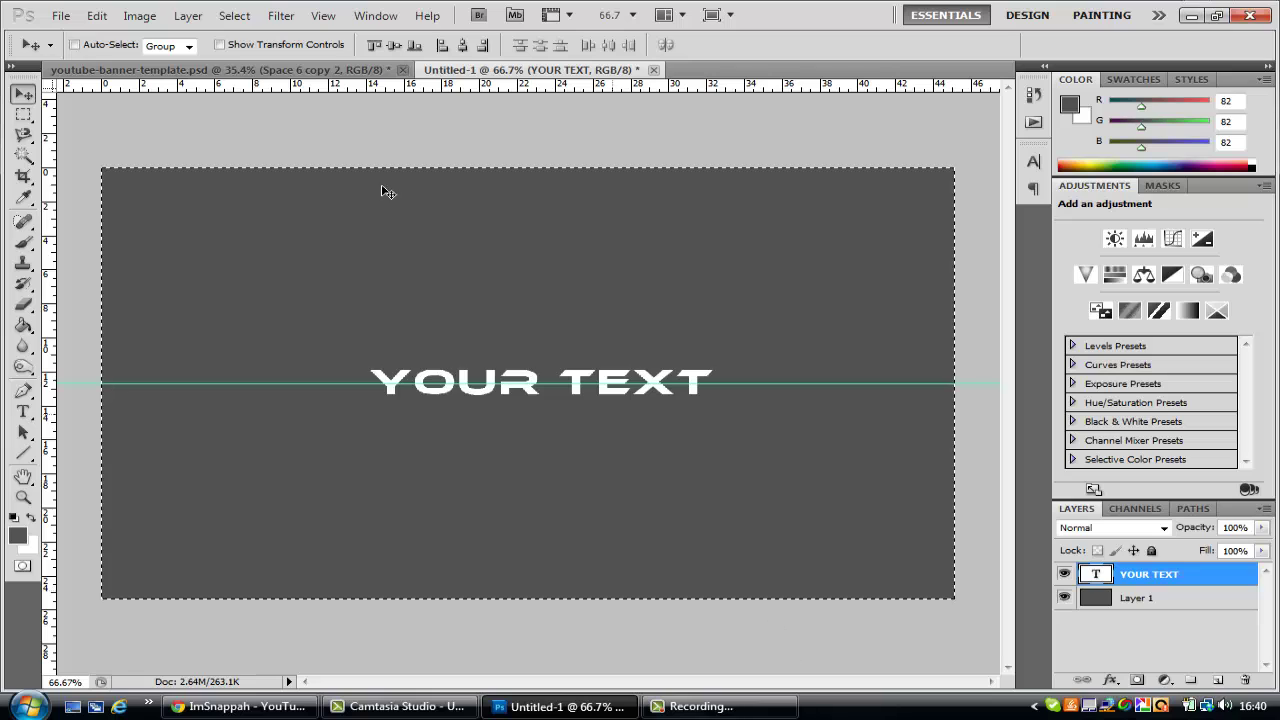
click(442, 46)
click(463, 46)
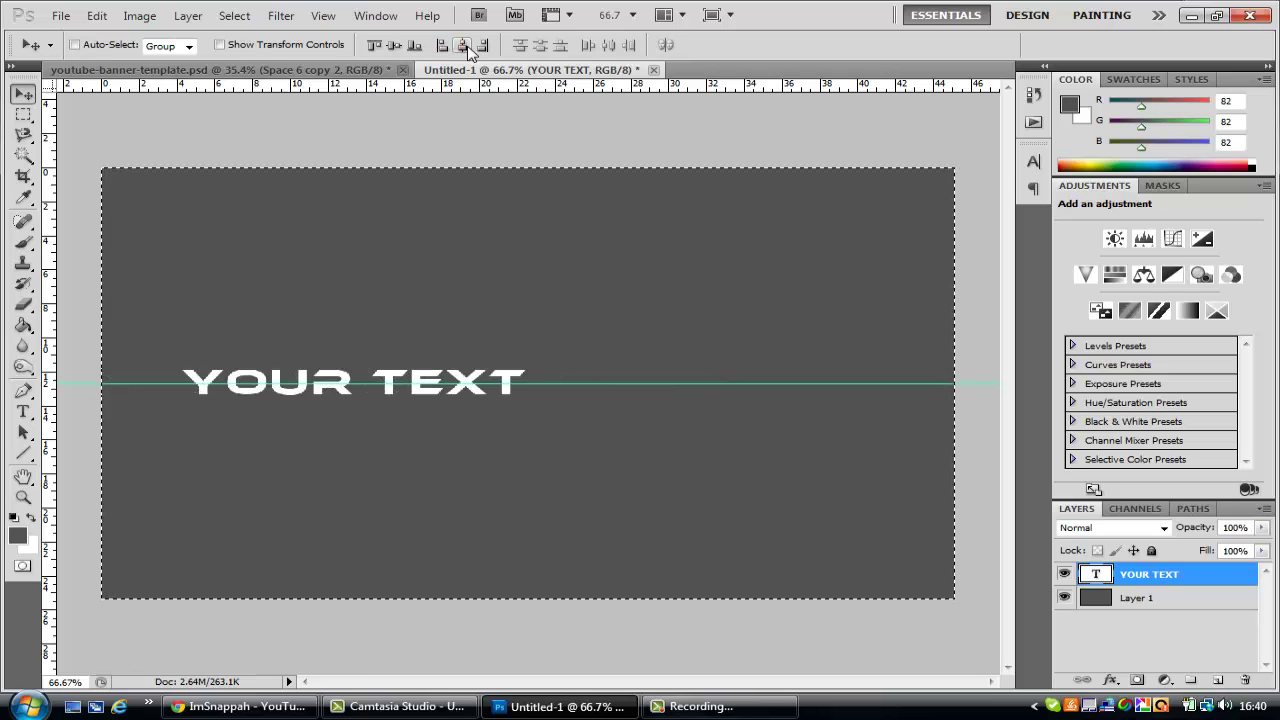
click(482, 46)
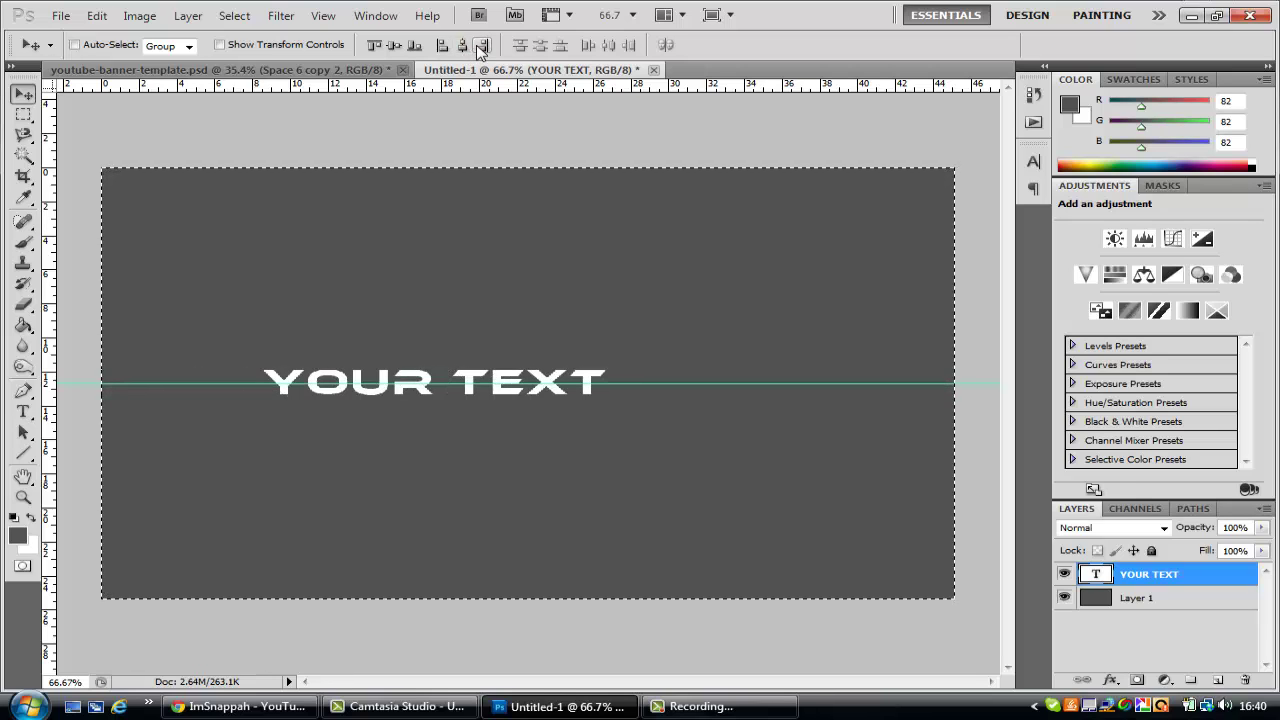
click(414, 46)
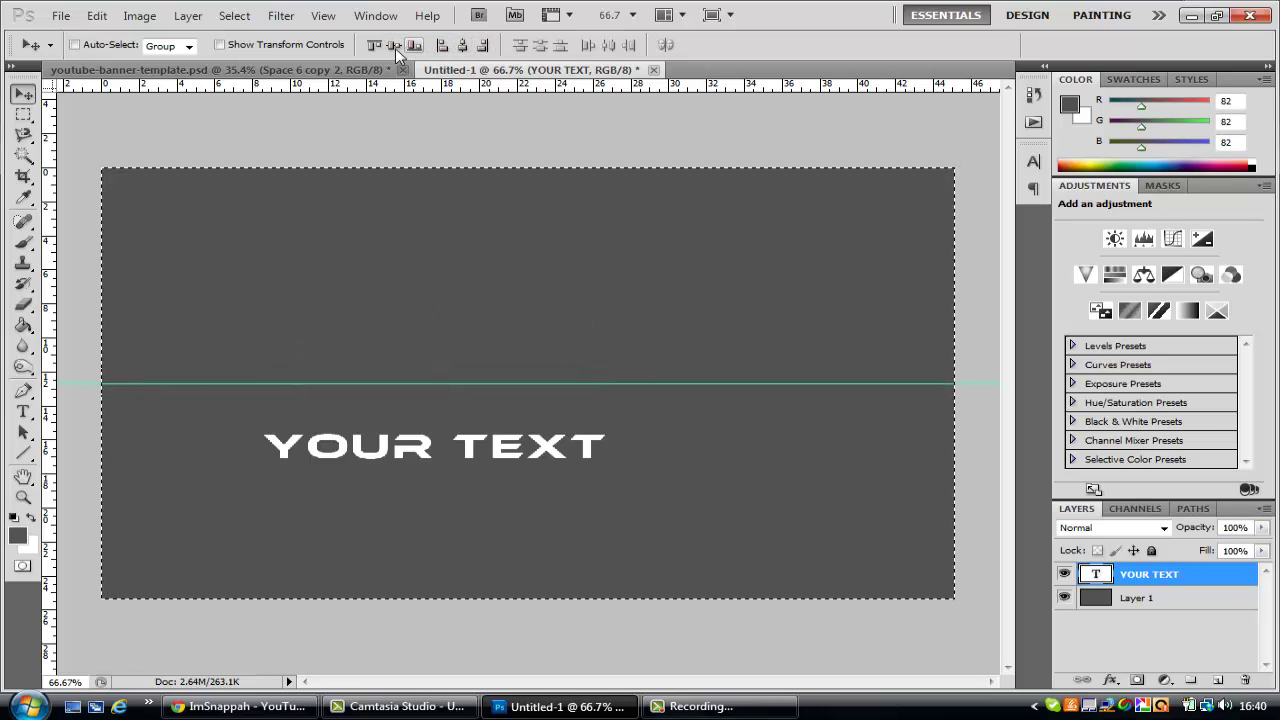
click(373, 46)
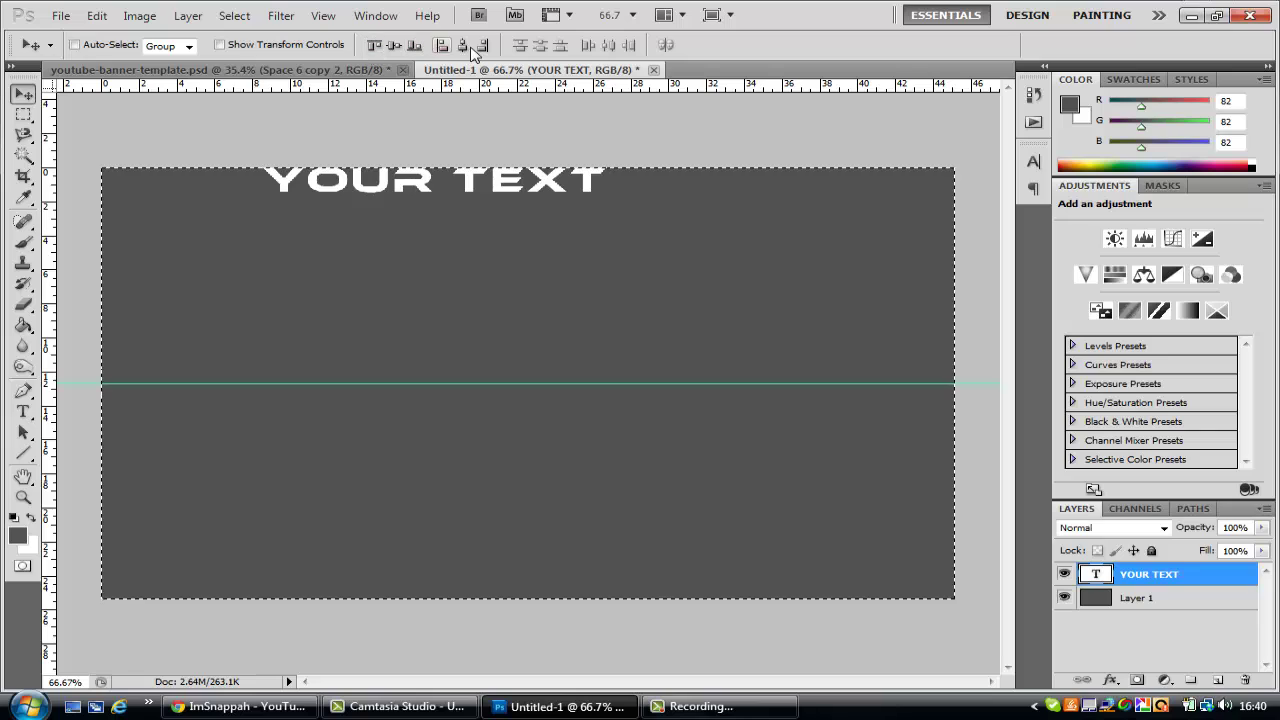
key(ctrl+alt+z)
key(ctrl+alt+z)
key(ctrl+alt+z)
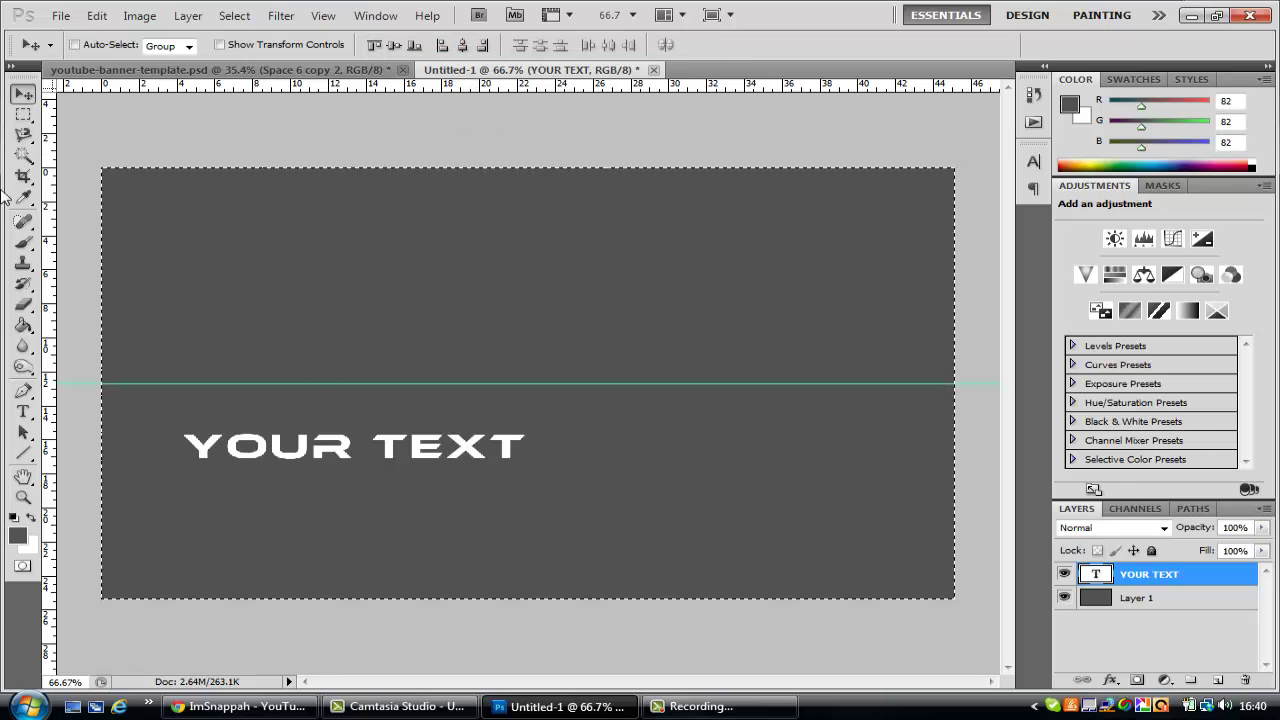
Deselect the canvas and drag YOUR TEXT onto the guide at the canvas centre.
click(23, 114)
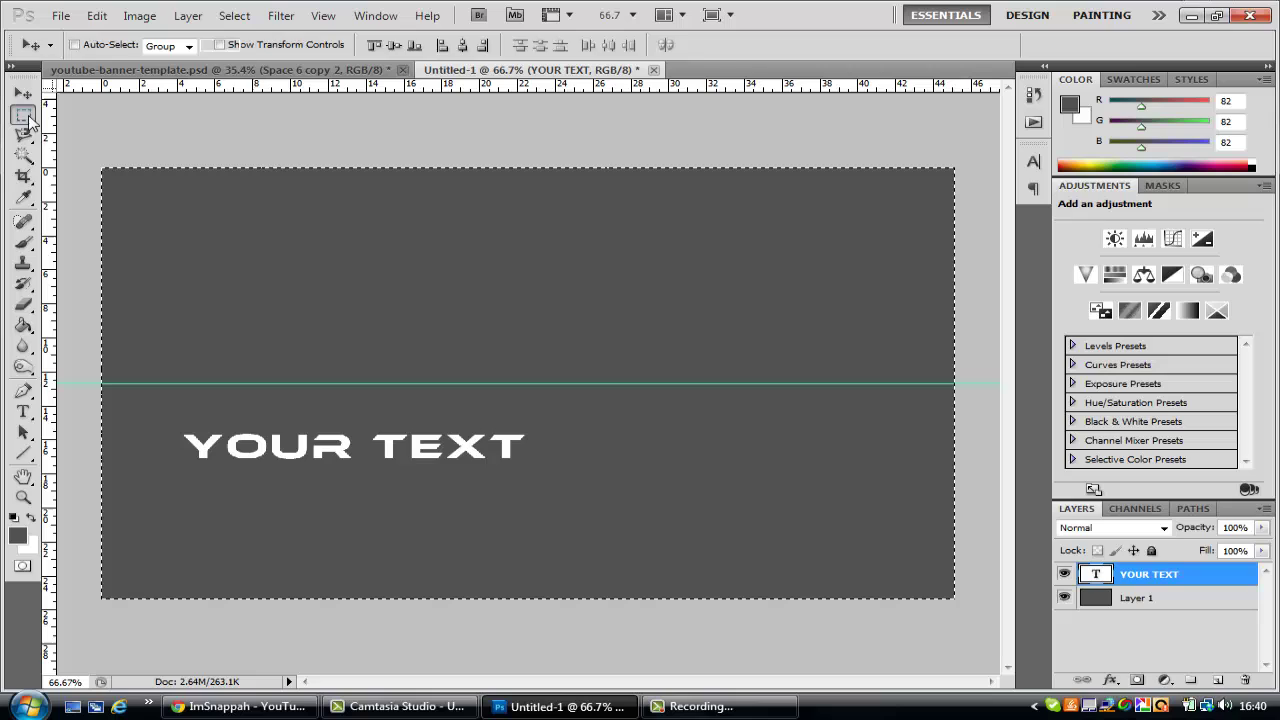
click(213, 247)
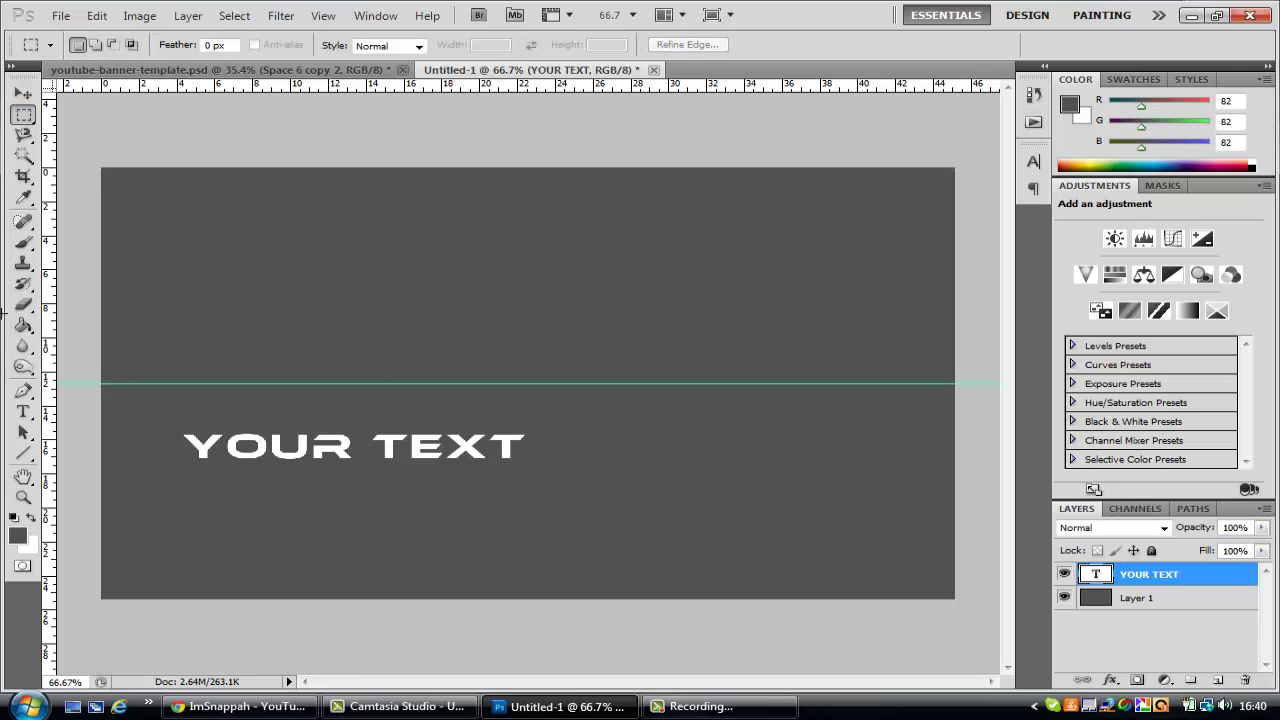
click(23, 93)
drag(336, 452, 518, 384)
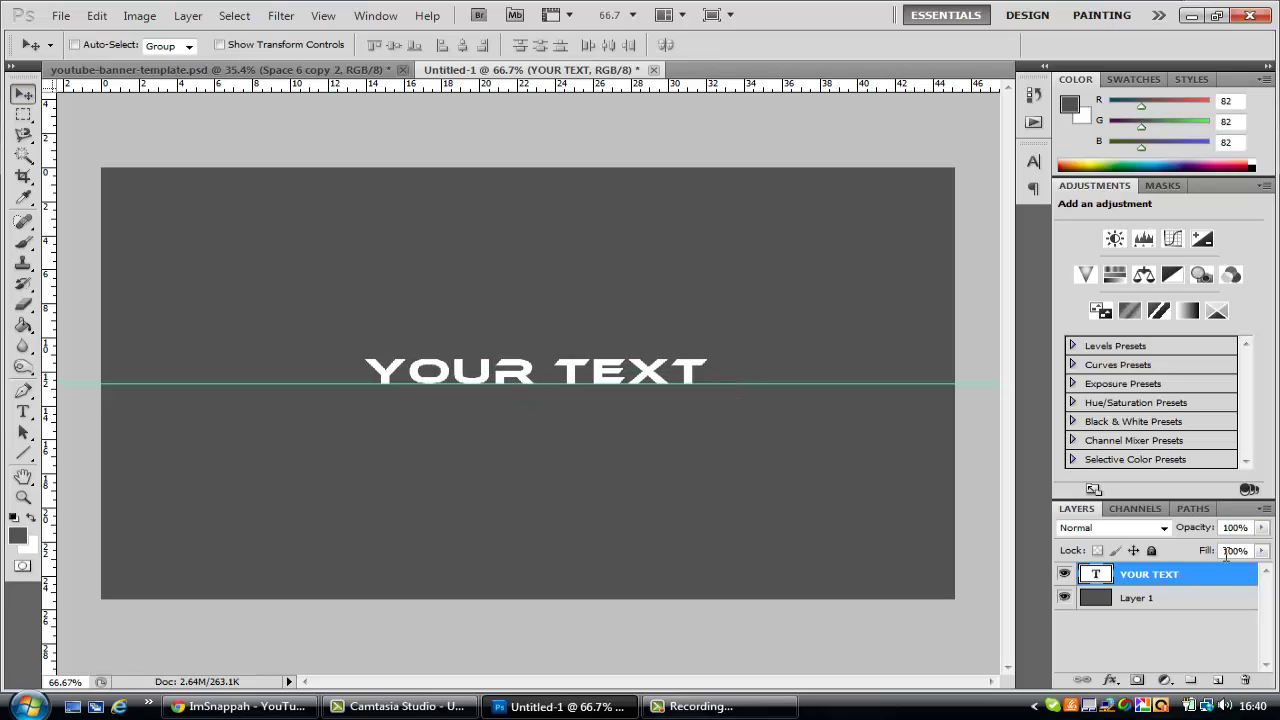
right_click(1155, 580)
click(1006, 75)
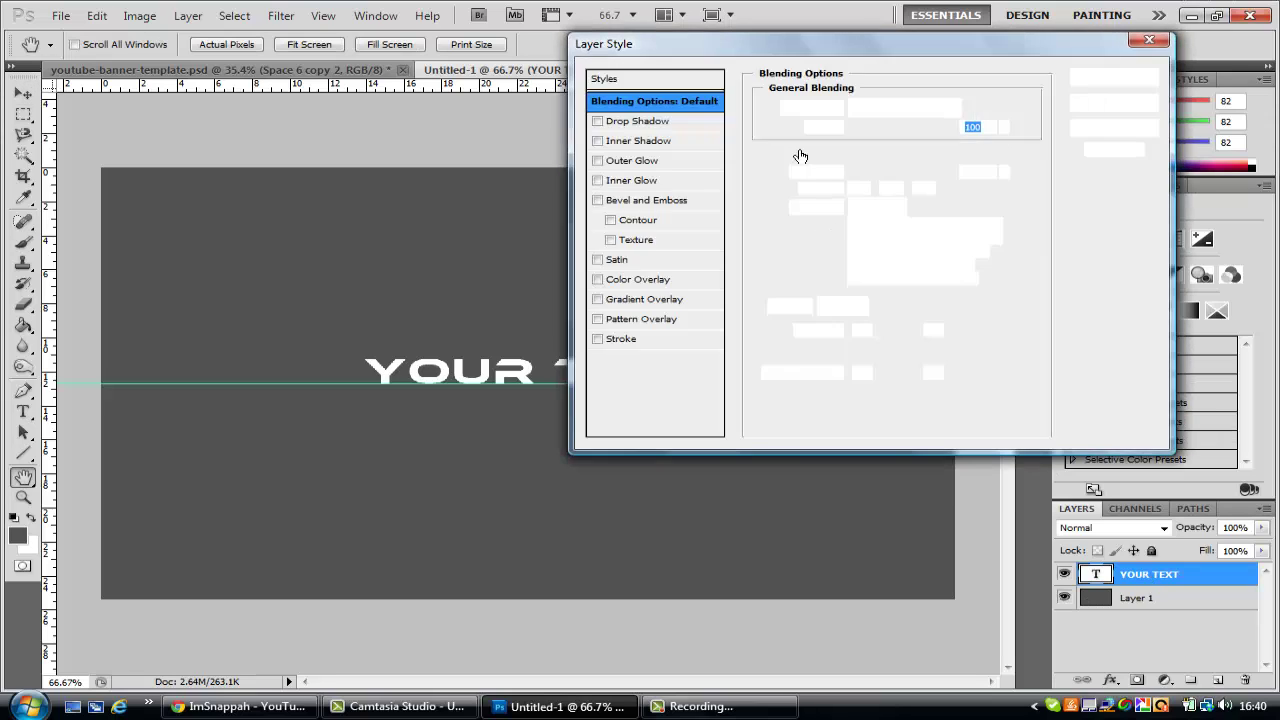
Tick Gradient Overlay and Outer Glow for YOUR TEXT and preview the result.
drag(770, 48, 508, 66)
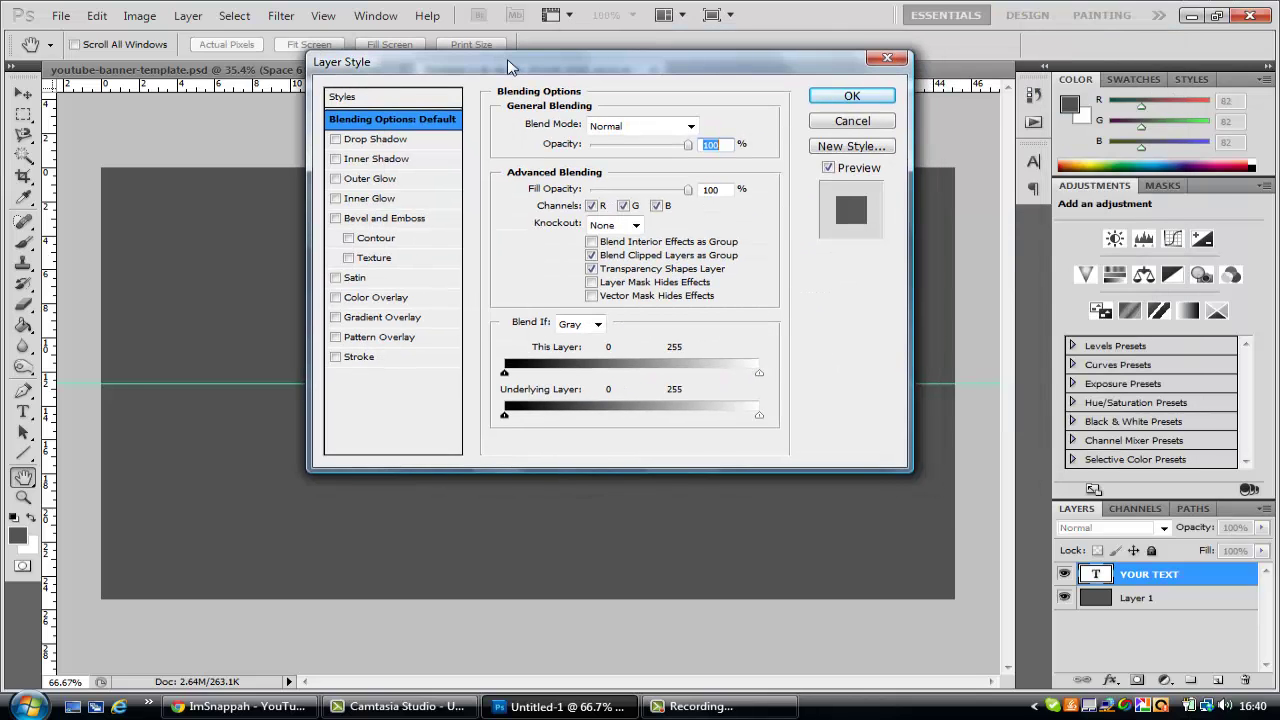
click(383, 317)
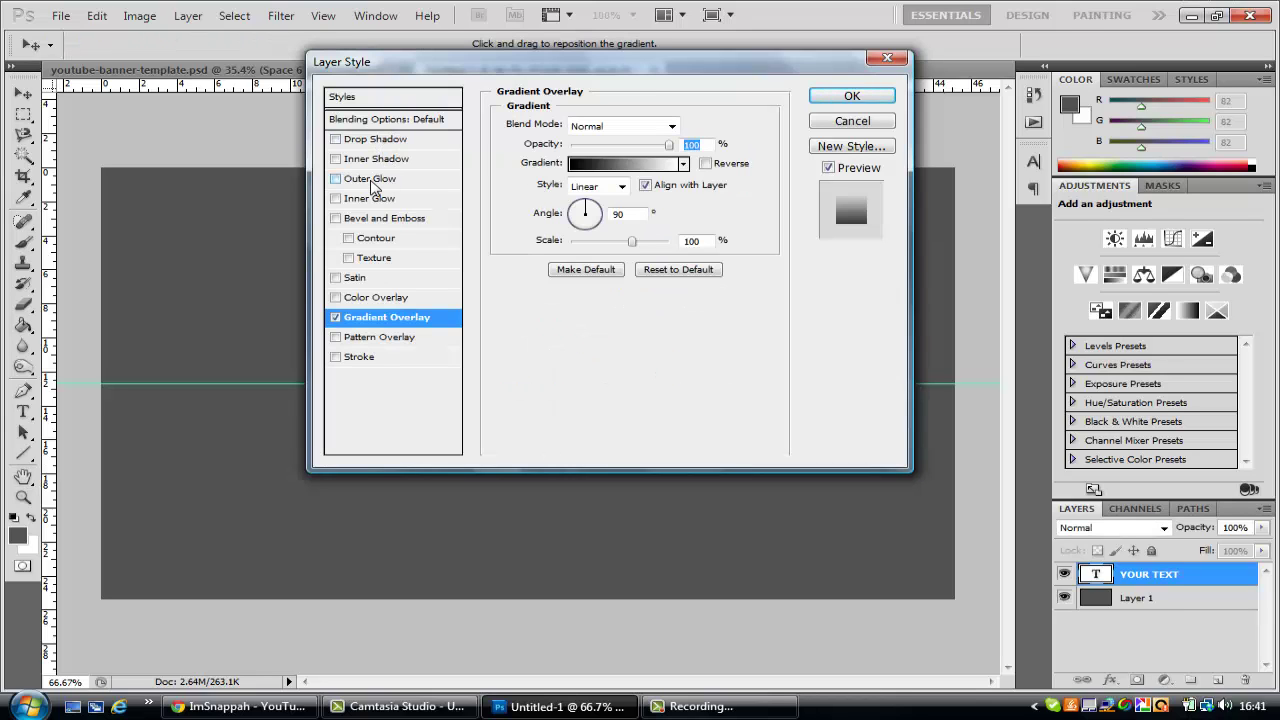
click(372, 181)
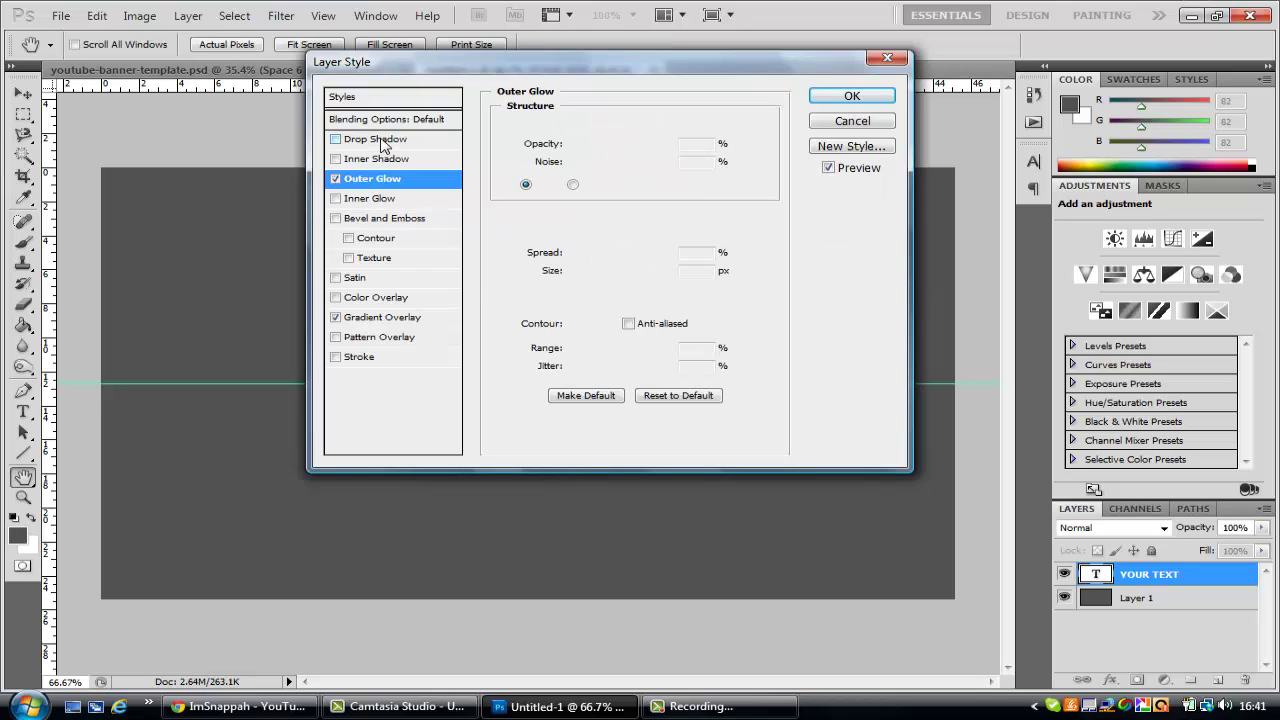
drag(537, 66, 808, 58)
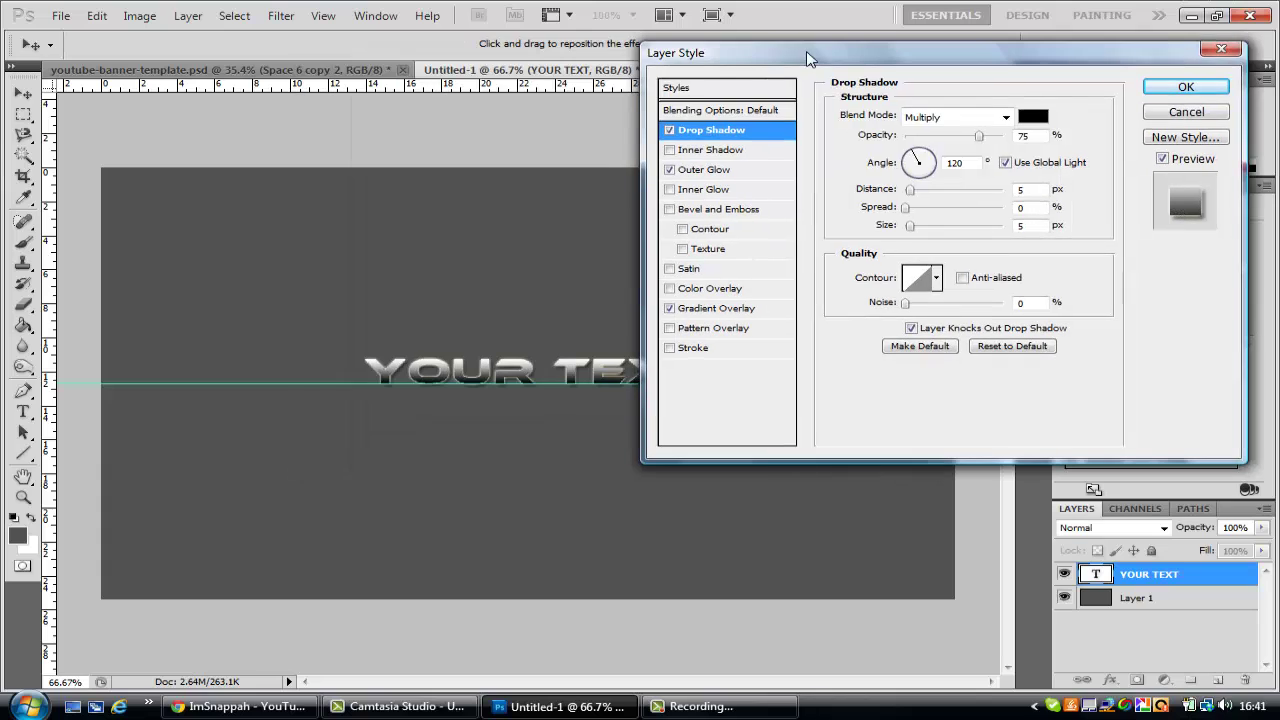
Set the outer glow to Normal blend, pure black colour and a 7 px size.
click(1005, 117)
click(1005, 119)
click(728, 170)
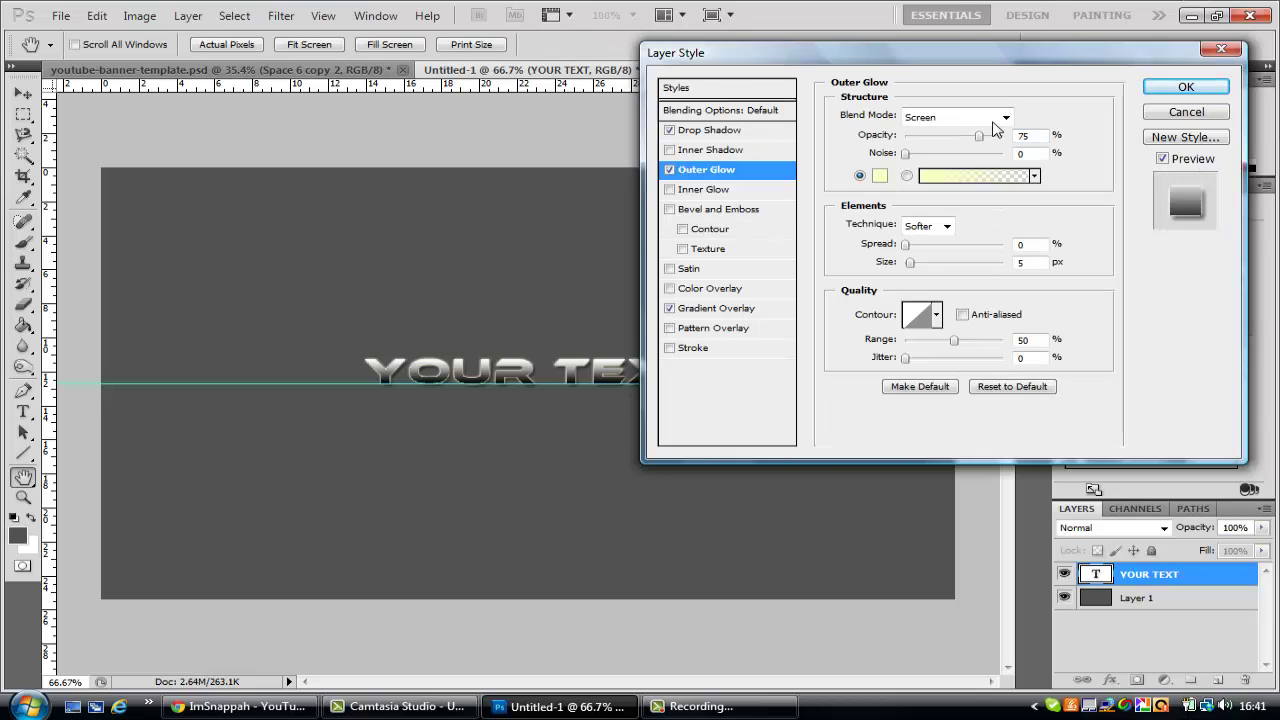
click(1005, 117)
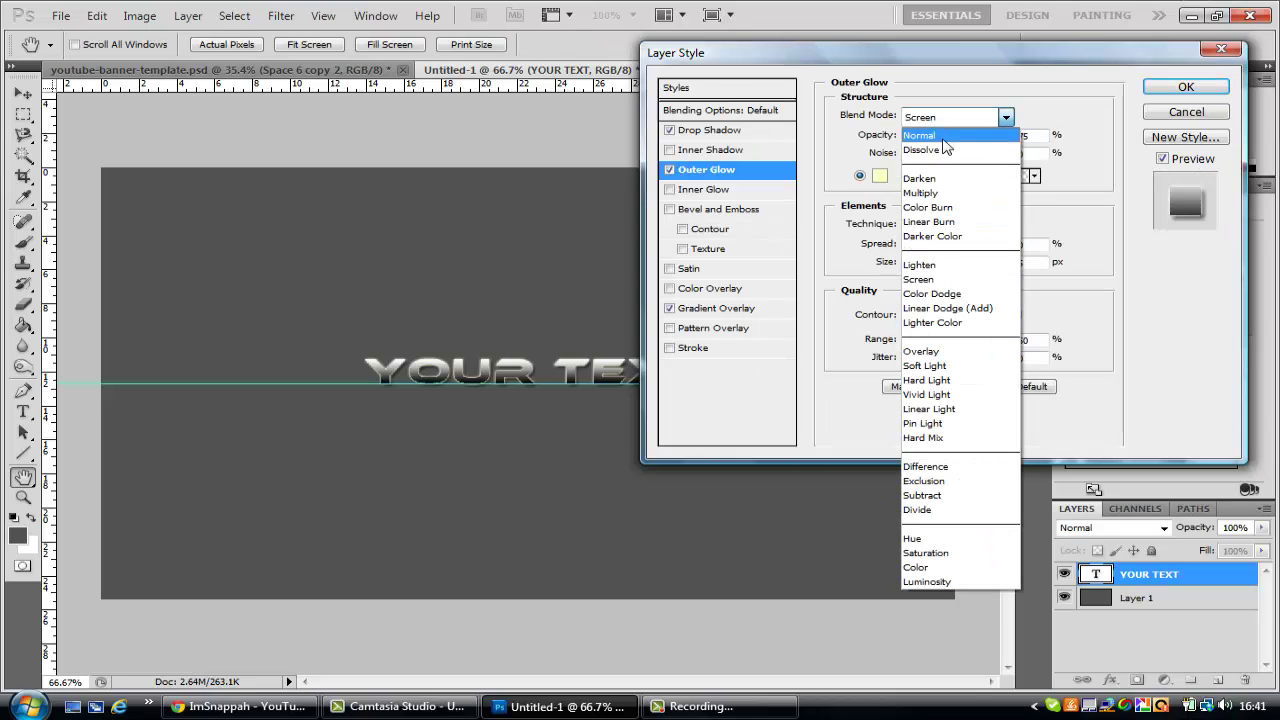
click(940, 137)
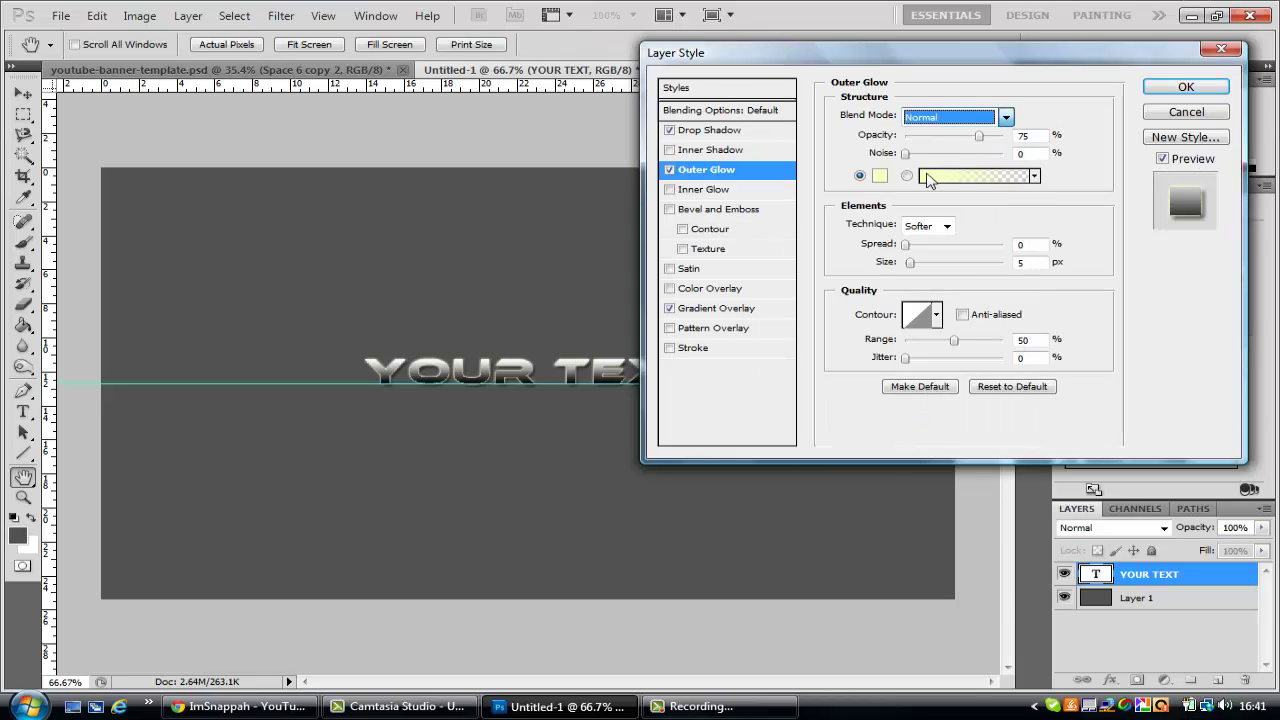
click(880, 181)
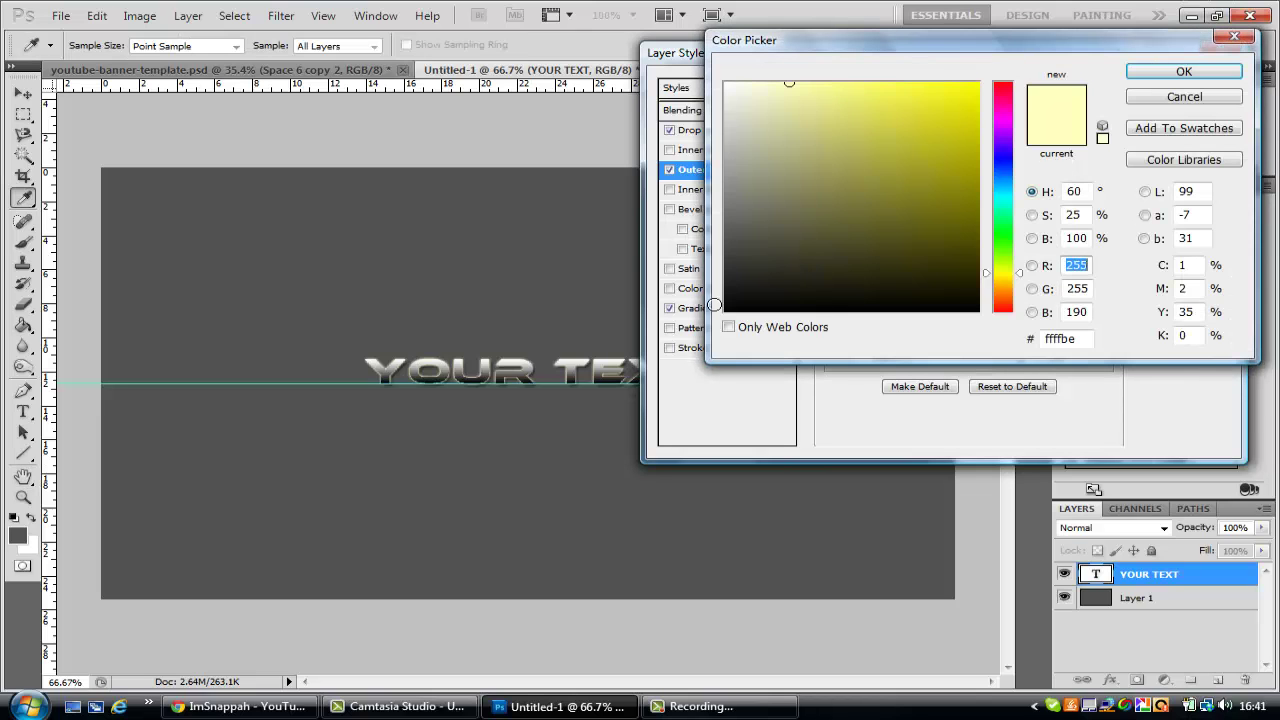
click(784, 257)
click(727, 303)
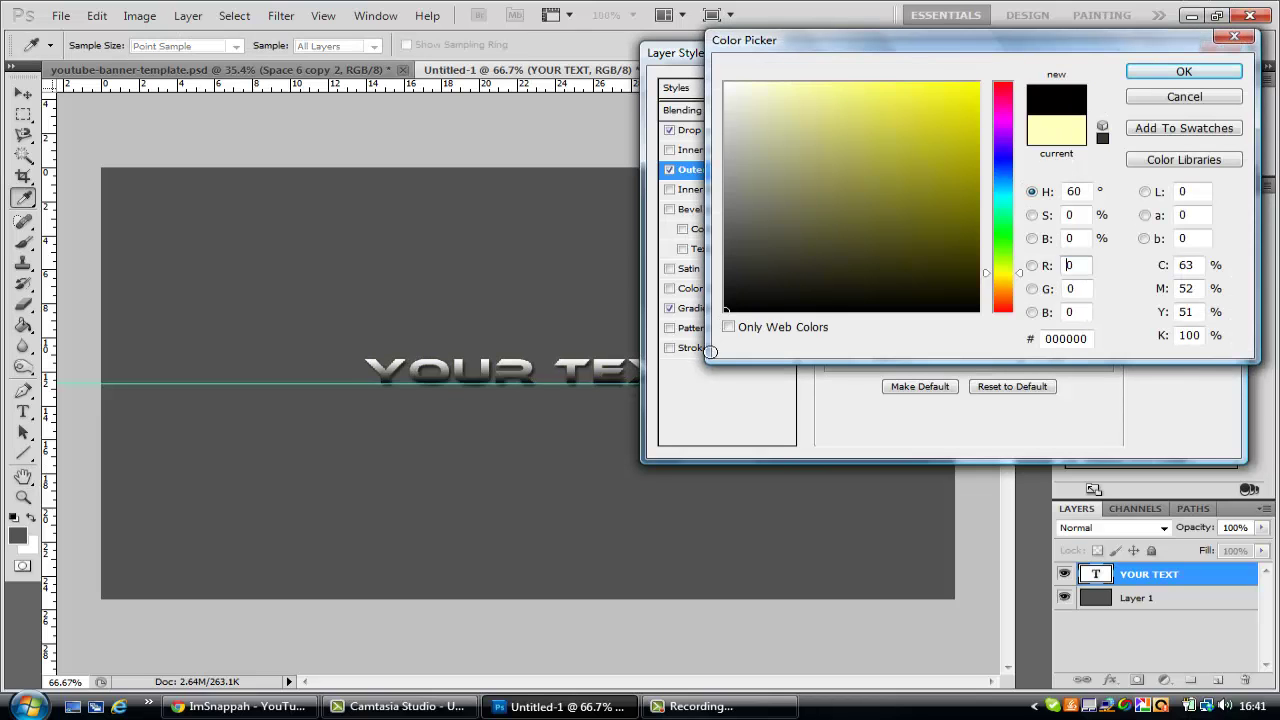
click(1170, 80)
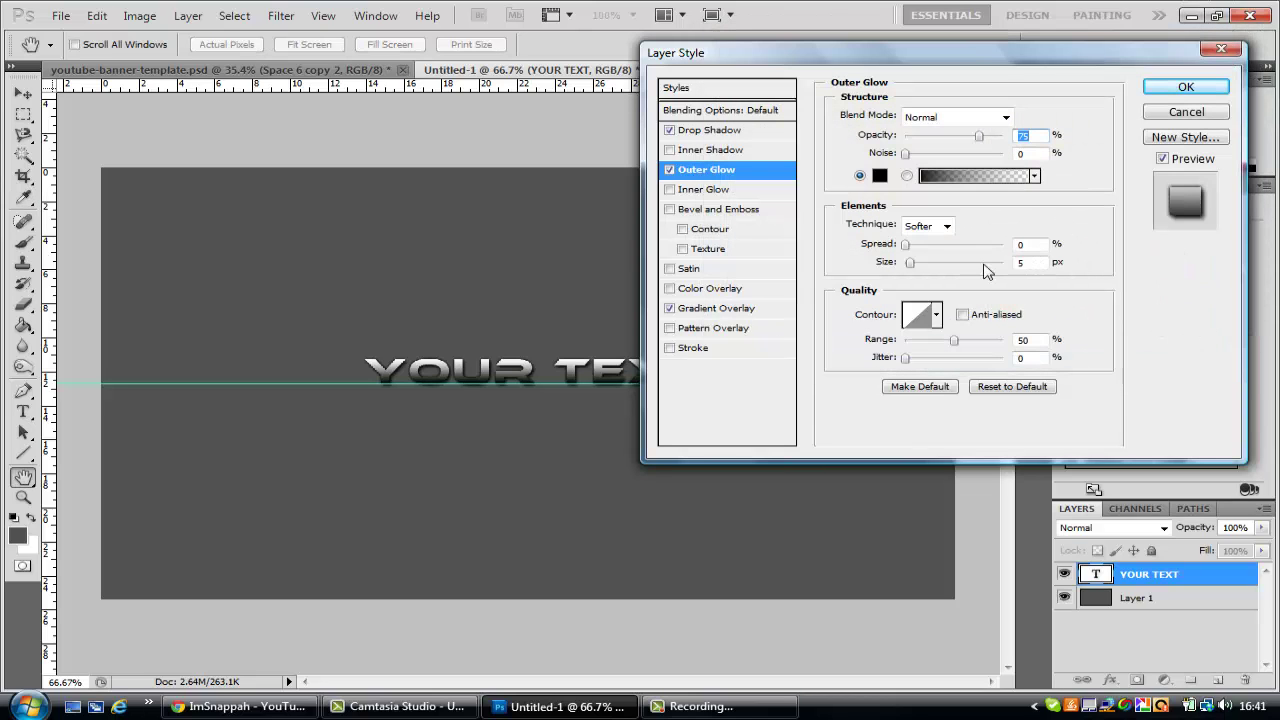
double_click(1043, 260)
text(7)
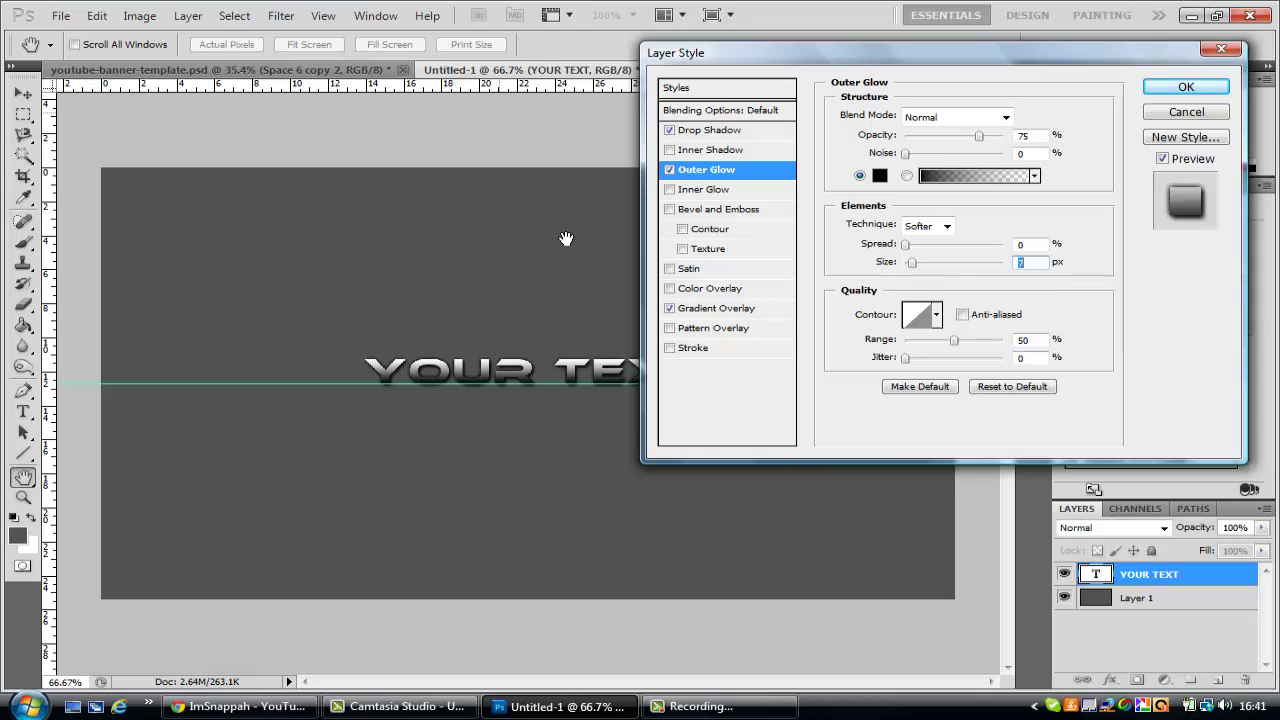
click(704, 312)
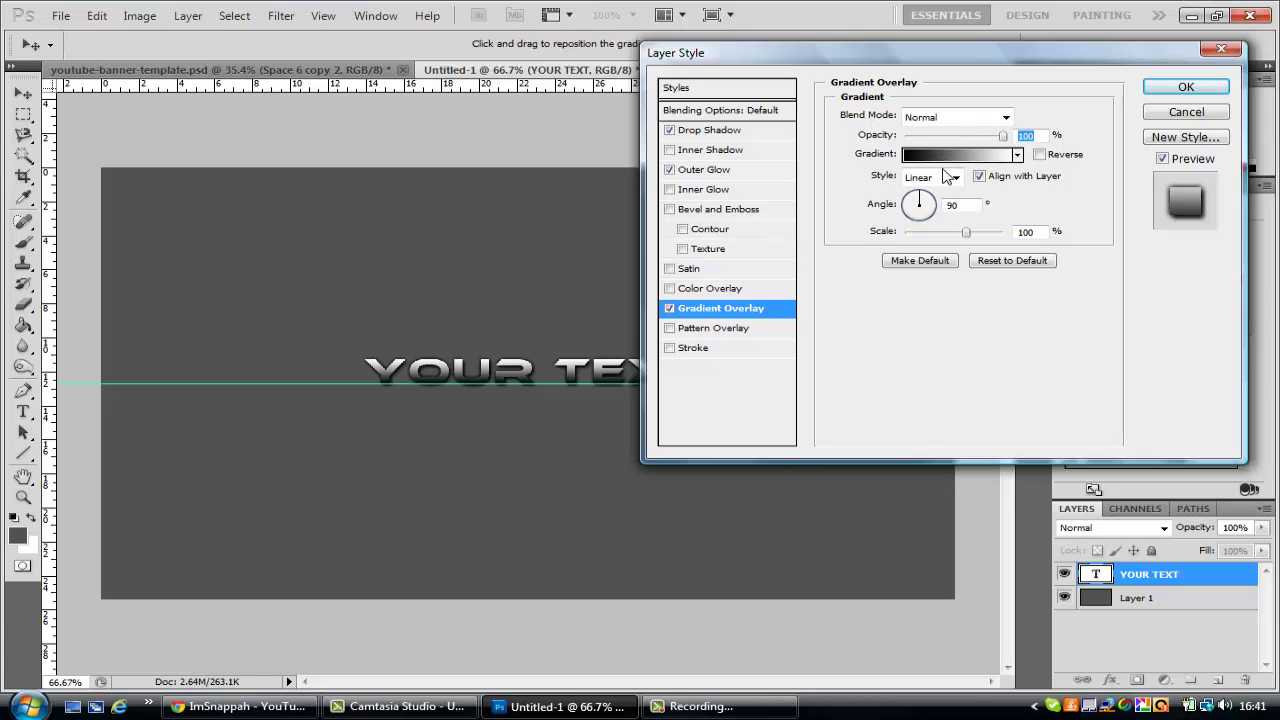
Set the overlay gradient's left stop to dark olive 5e5f00.
click(933, 160)
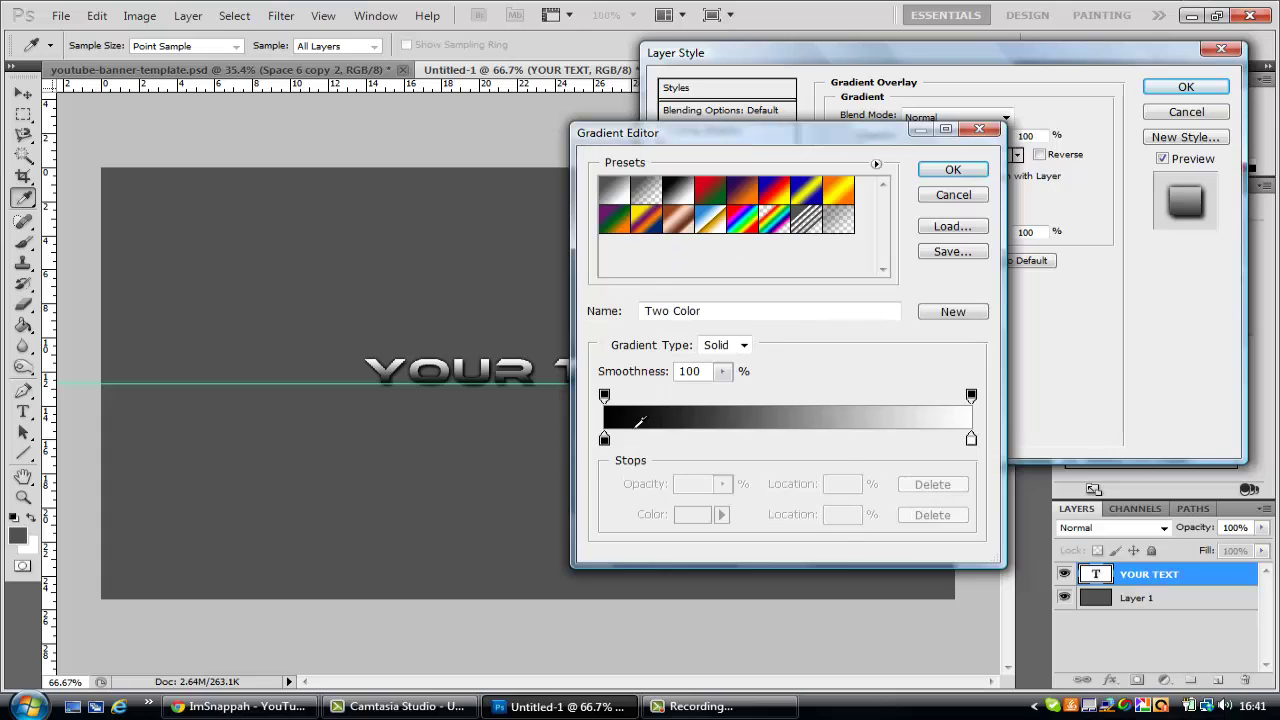
click(605, 438)
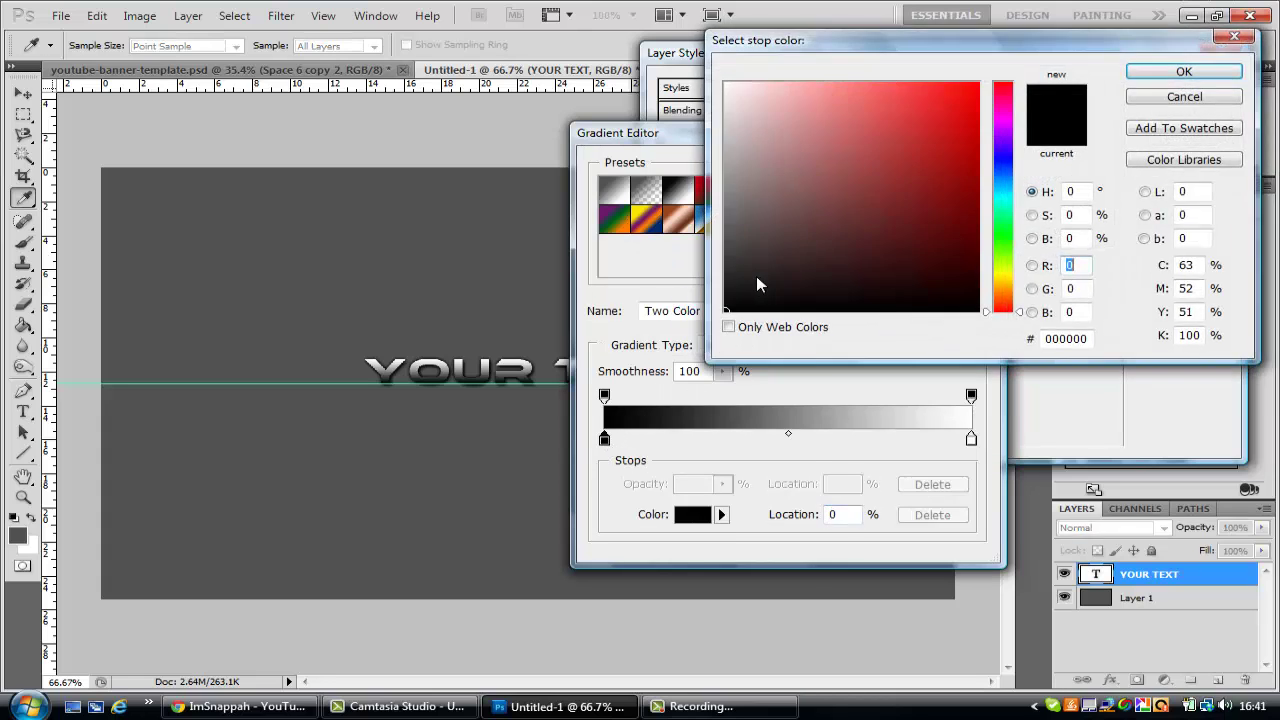
drag(1012, 213, 1008, 193)
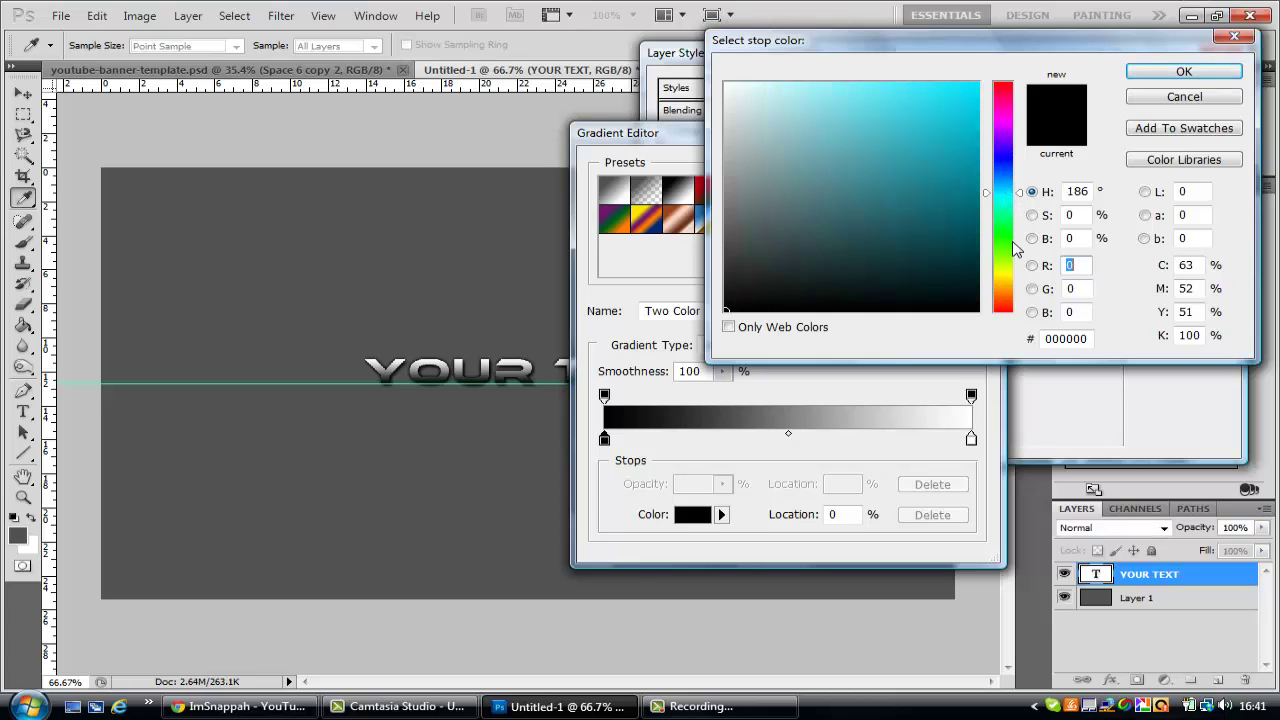
click(1004, 269)
drag(1004, 269, 978, 226)
click(1000, 272)
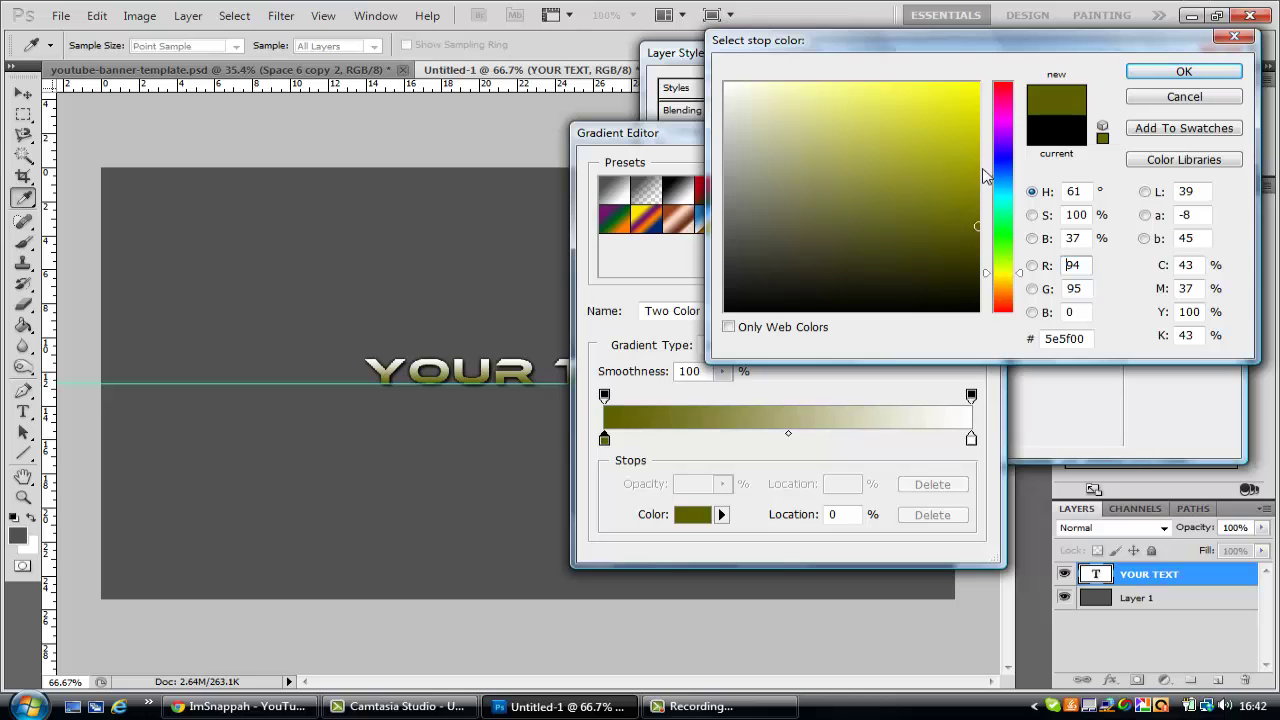
click(1180, 72)
Set the right stop to bright yellow e4ff00 and apply the gradient.
click(971, 440)
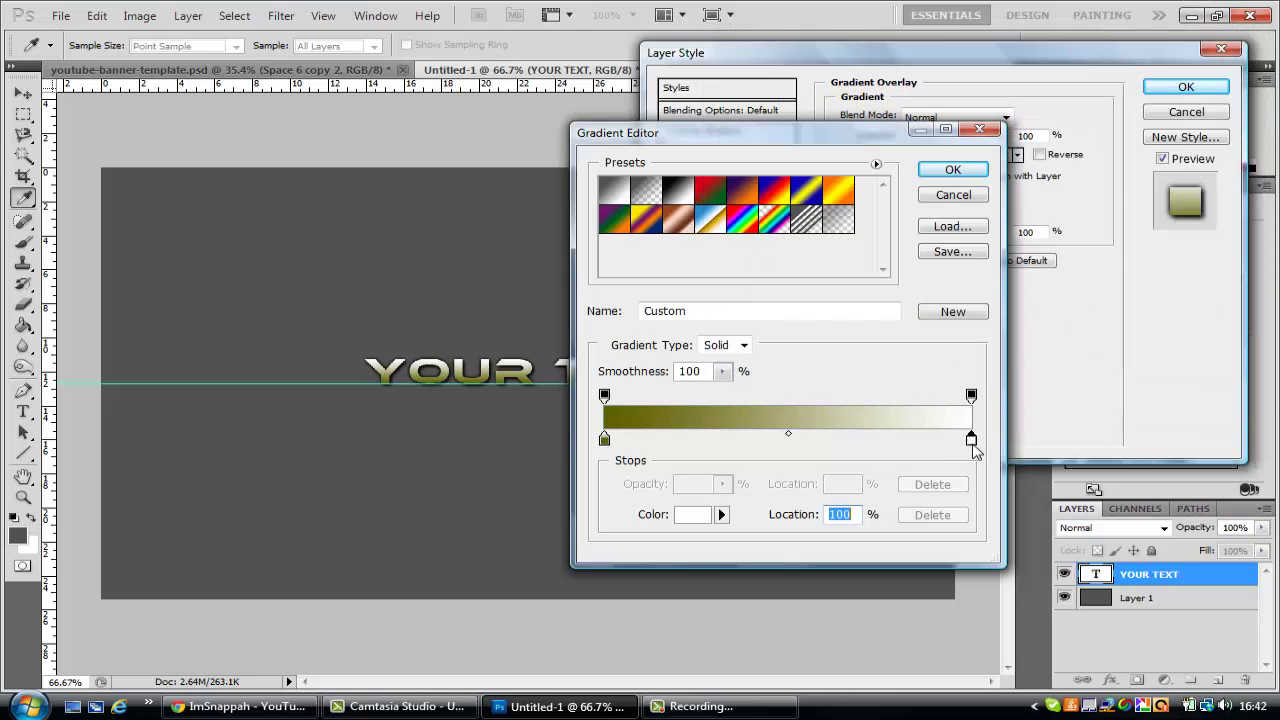
click(692, 516)
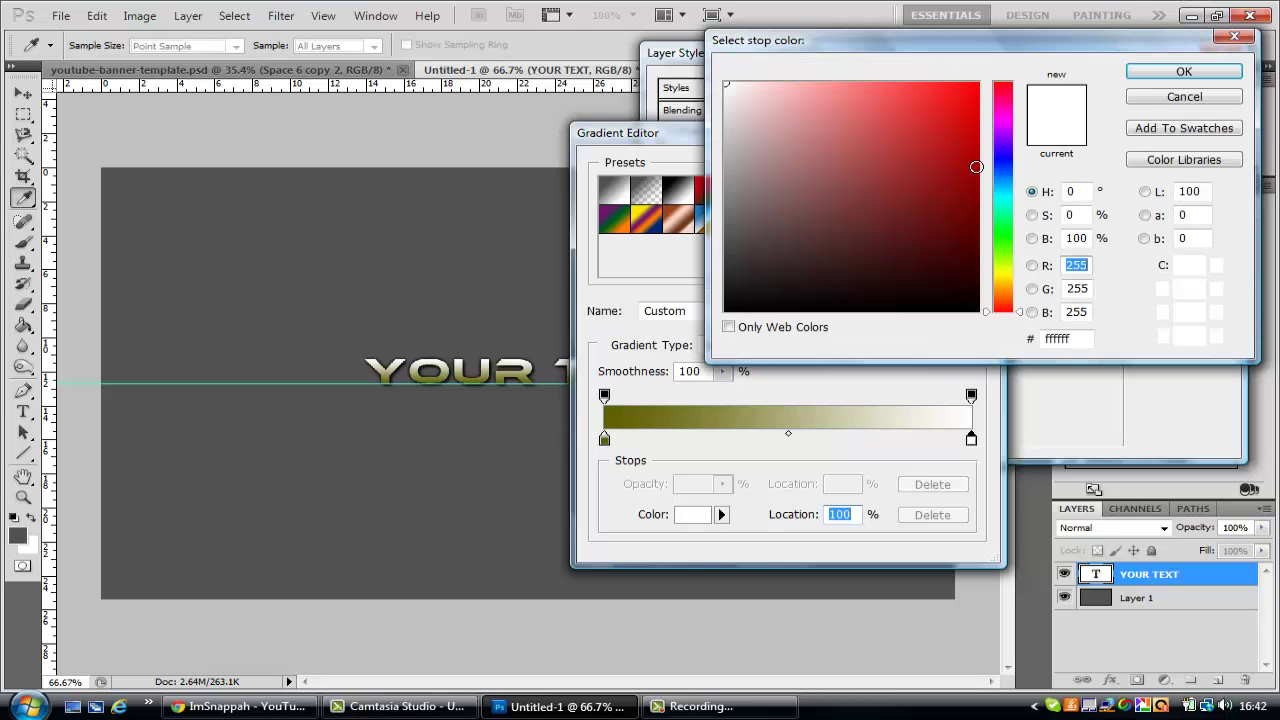
click(1001, 270)
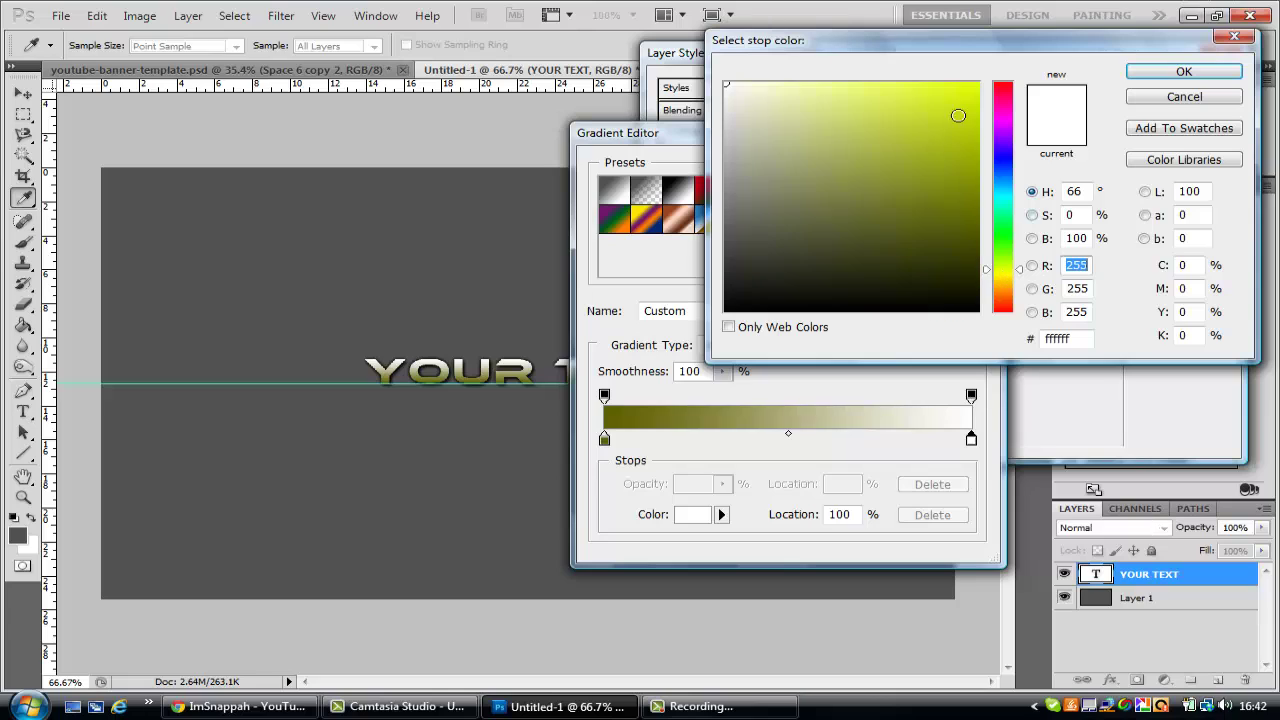
click(995, 74)
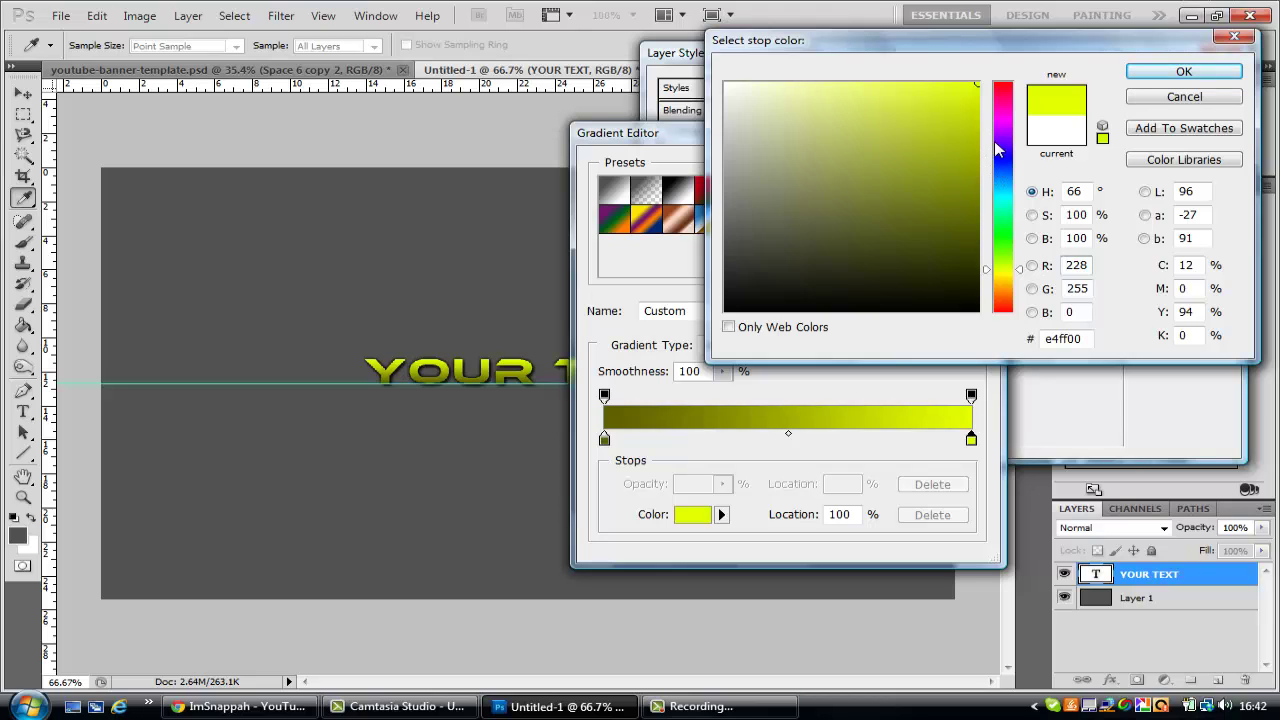
click(1135, 70)
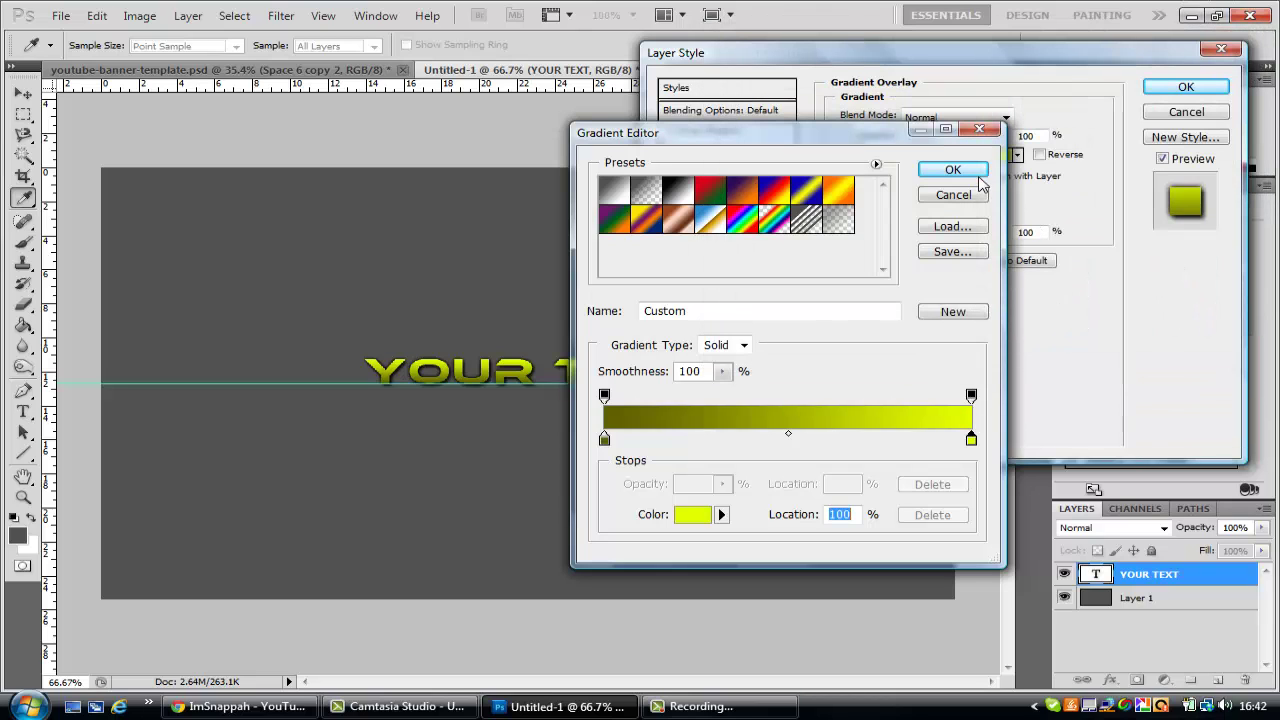
click(958, 171)
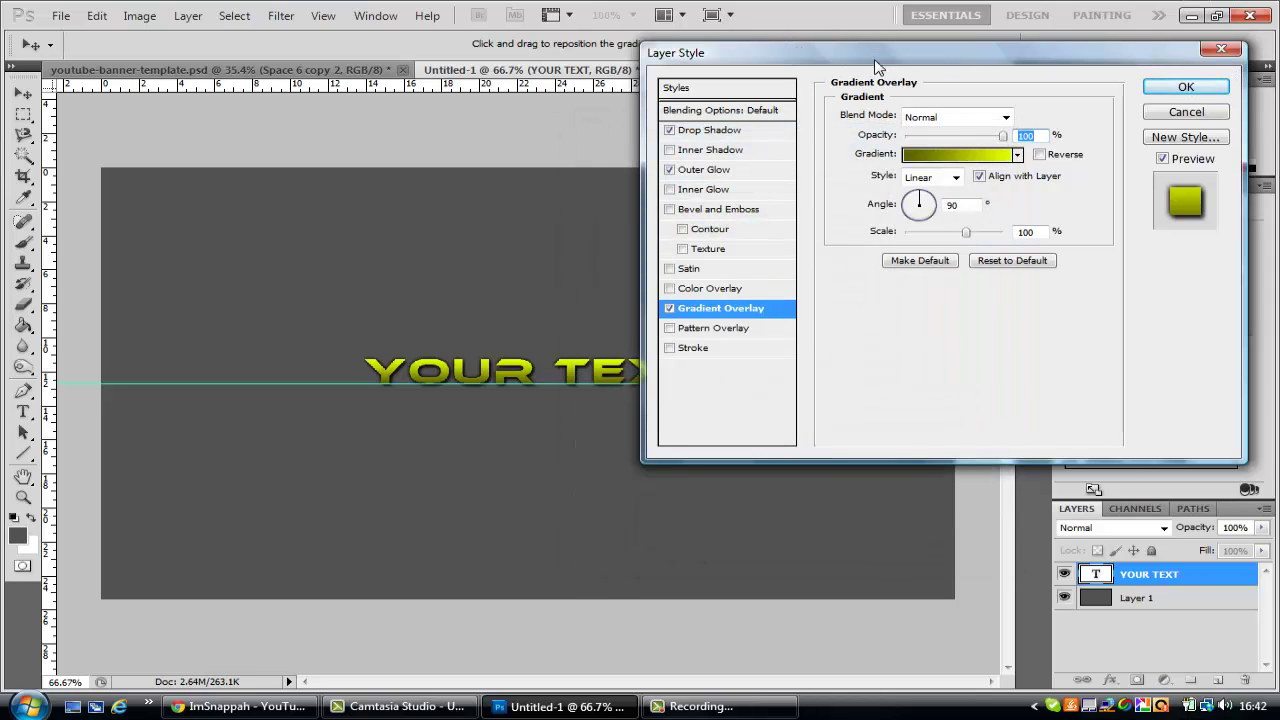
Enable Inner Glow on YOUR TEXT and set its blend mode to Normal.
drag(872, 58, 1232, 172)
drag(1085, 146, 915, 116)
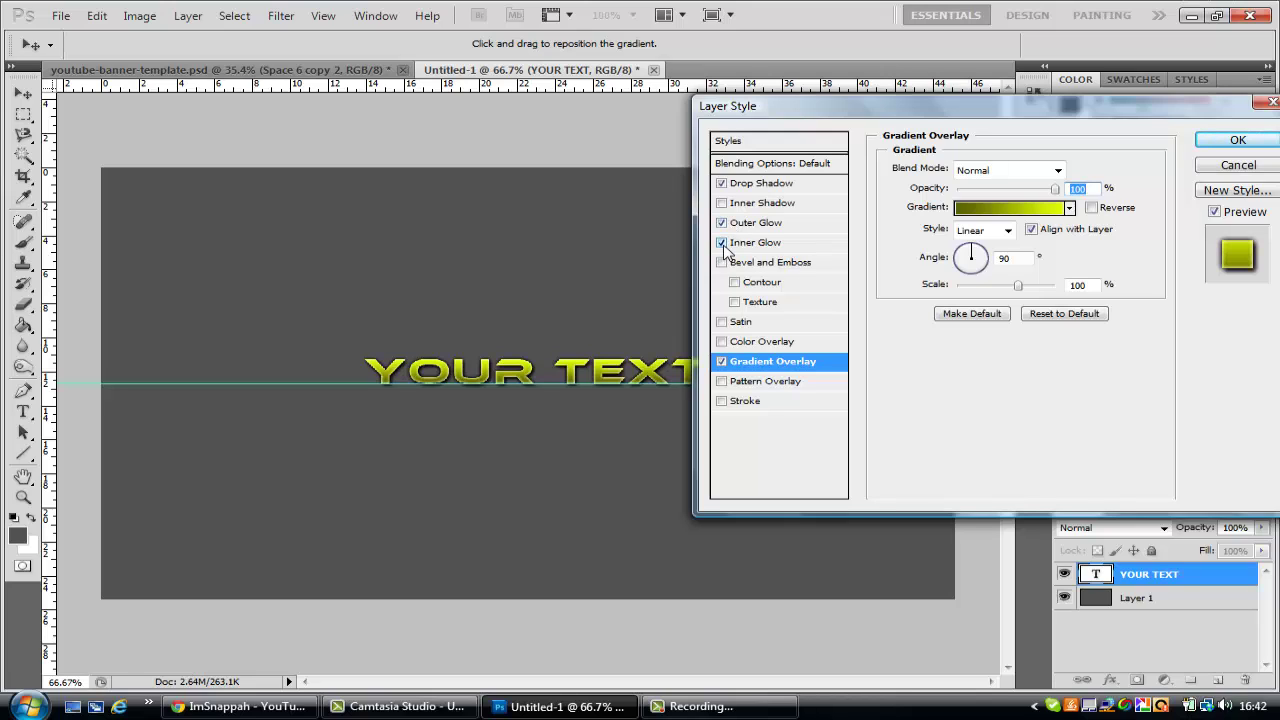
click(722, 244)
click(722, 244)
click(768, 243)
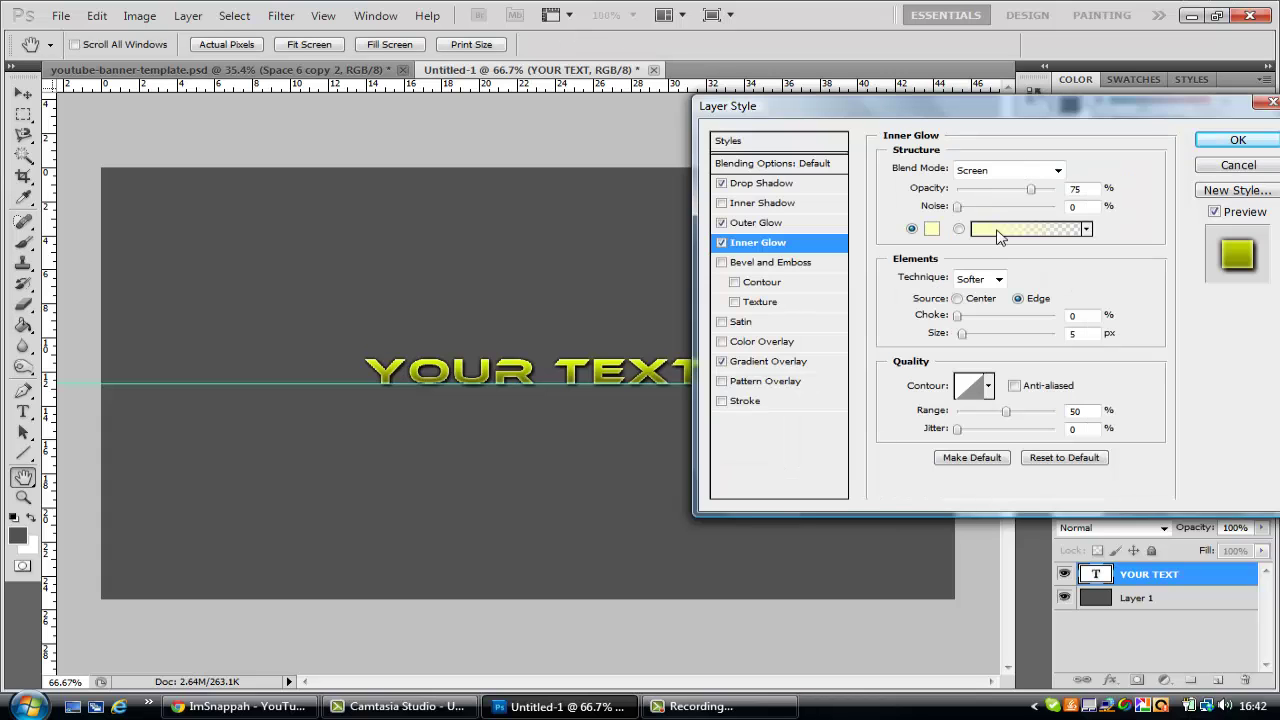
click(1057, 171)
click(1000, 180)
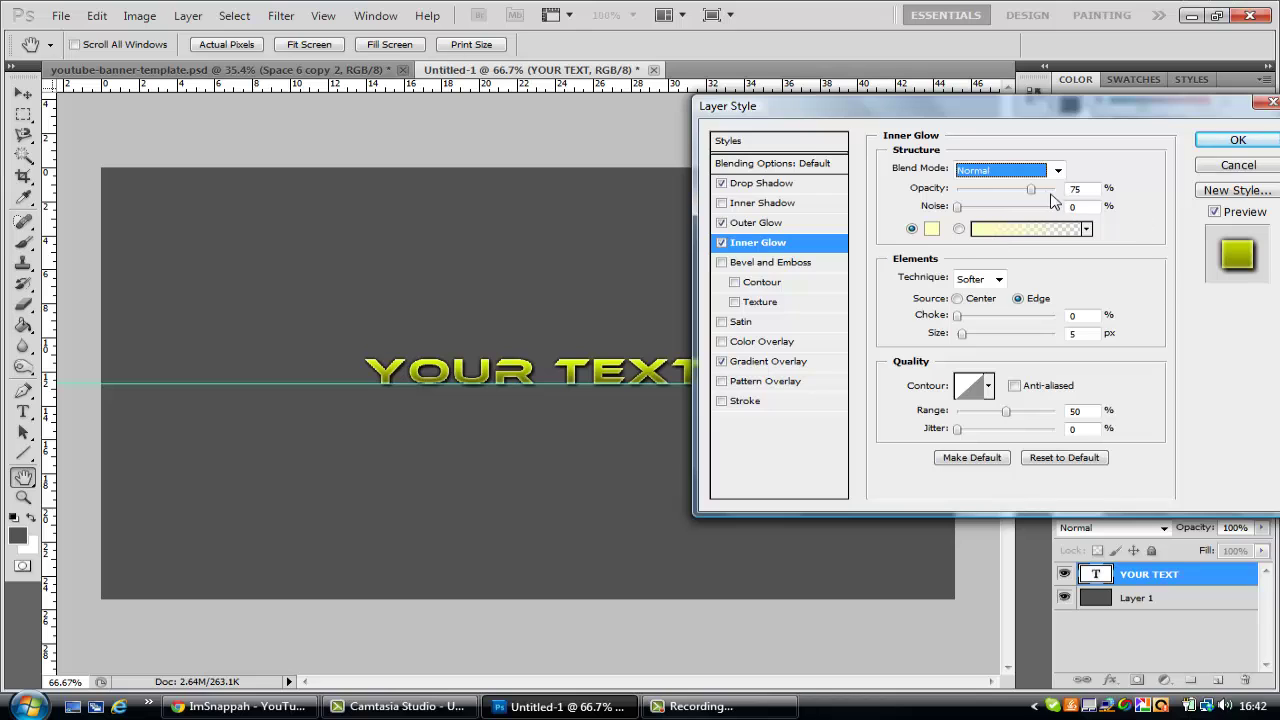
Make the inner glow black with a 3 px size and apply the layer style.
key(Tab)
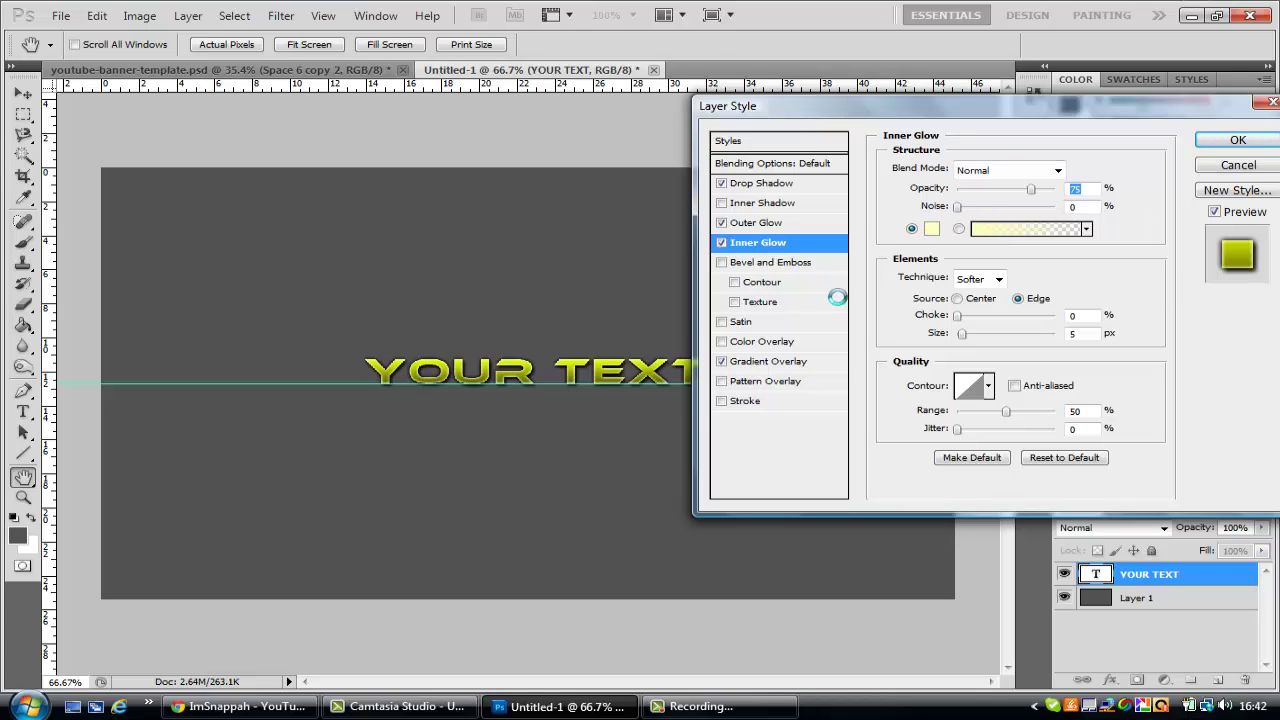
click(764, 298)
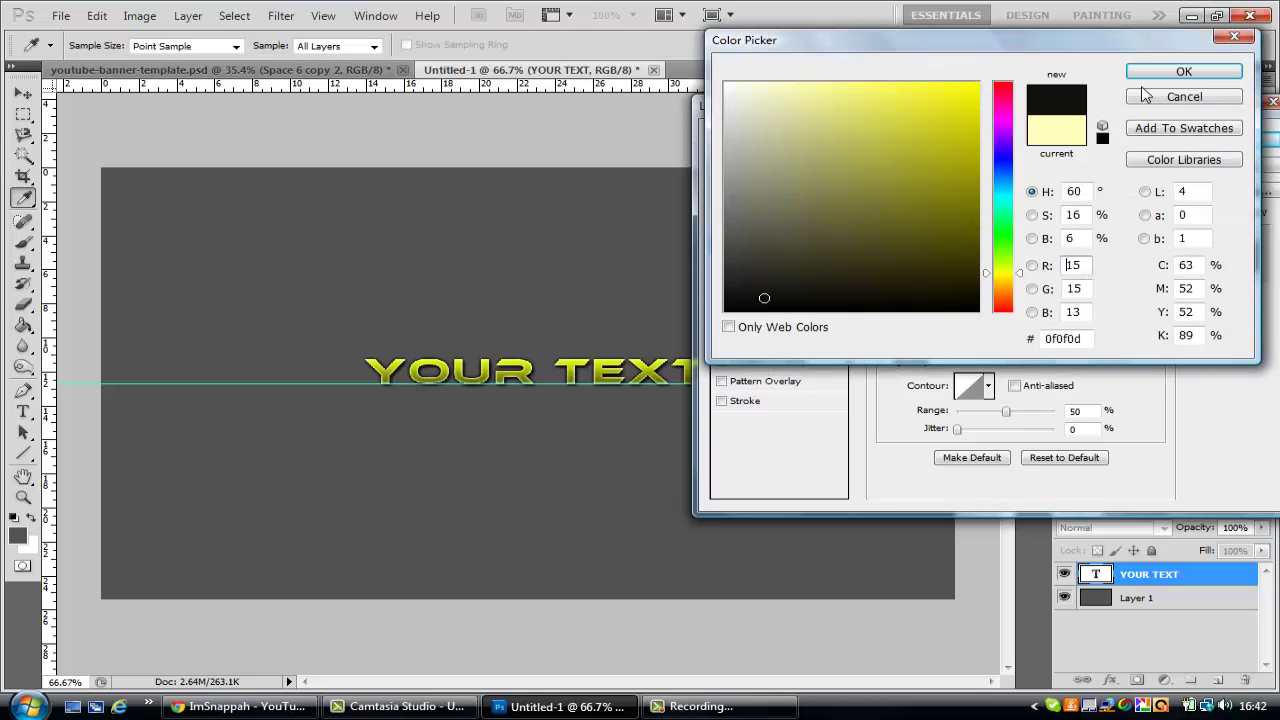
drag(740, 305, 654, 340)
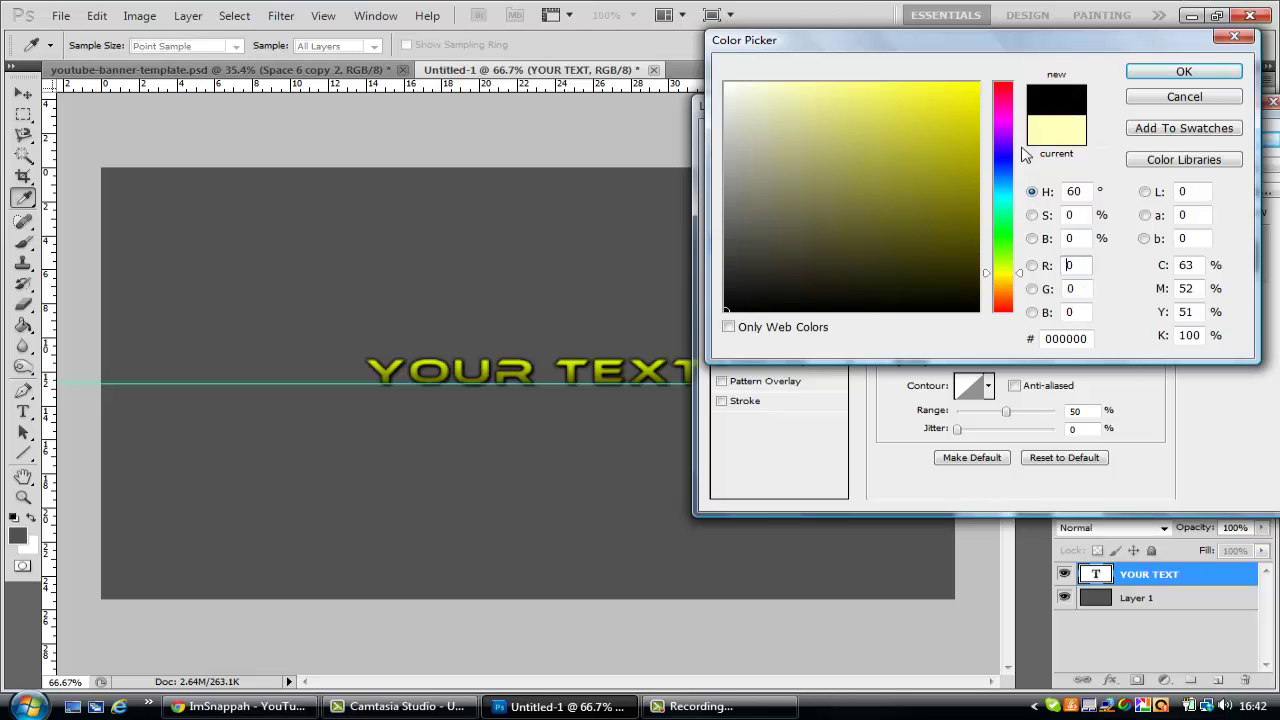
click(1165, 72)
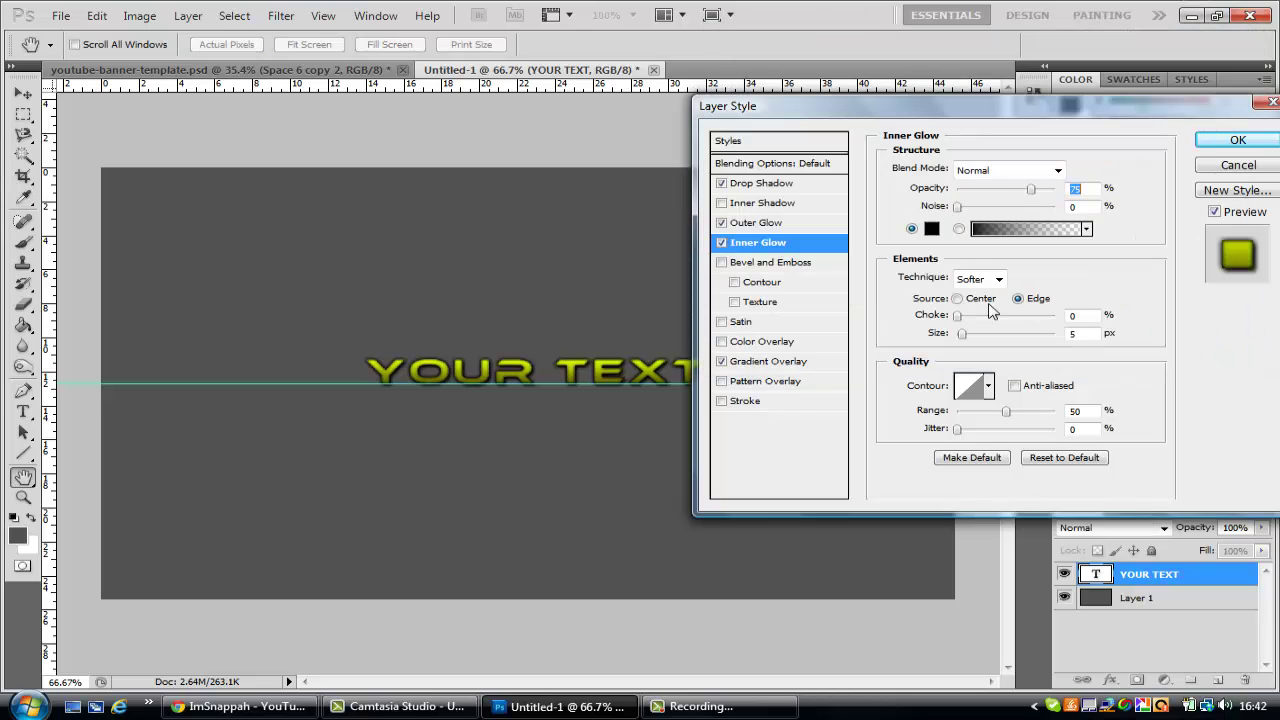
double_click(1092, 333)
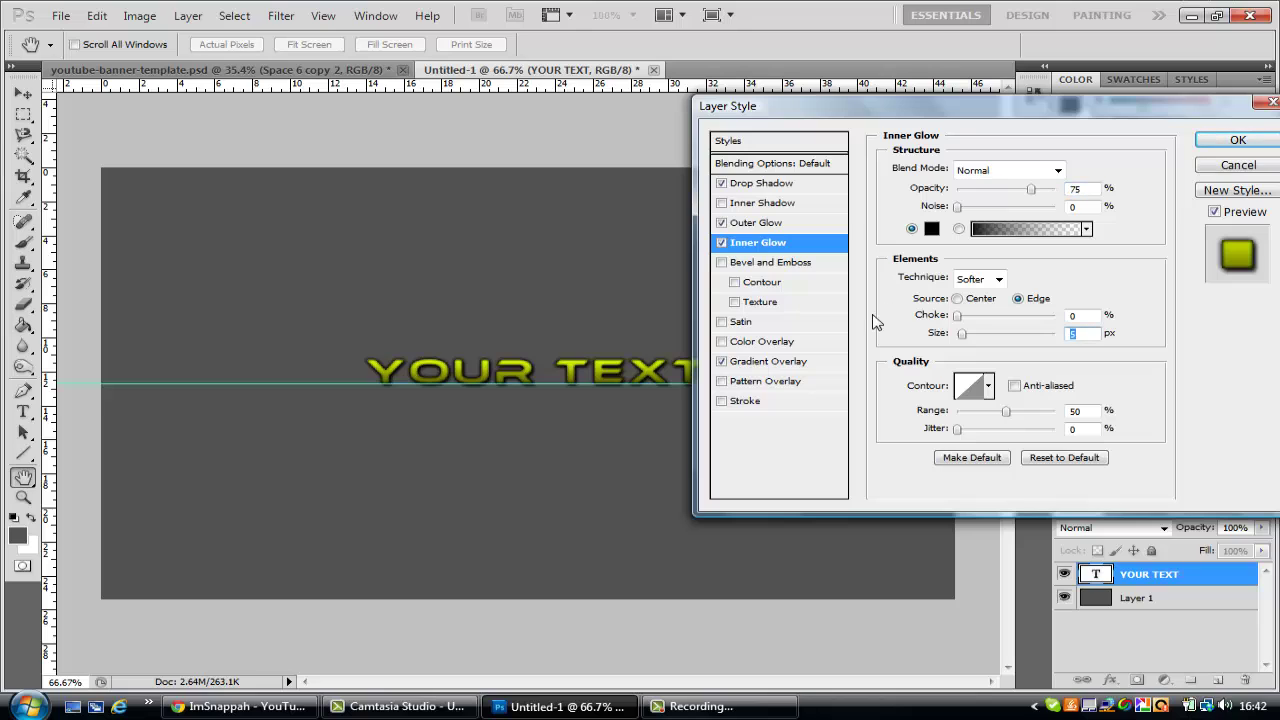
text(3)
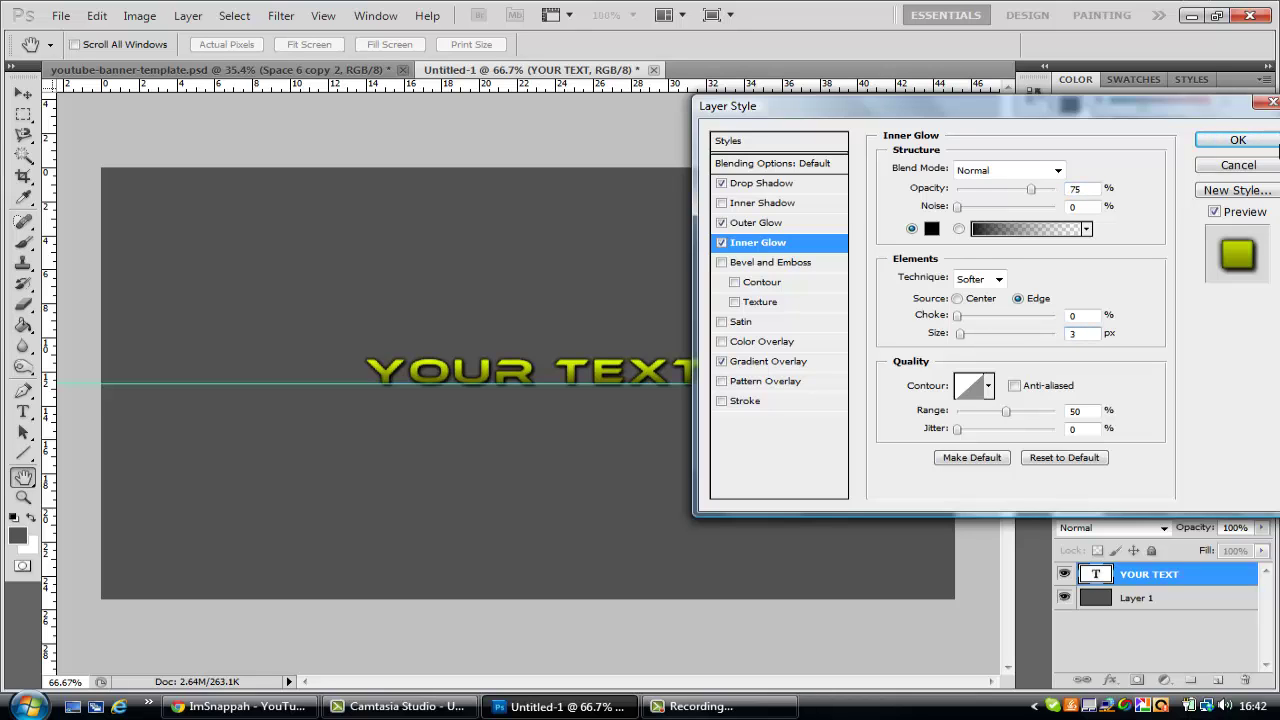
click(1237, 140)
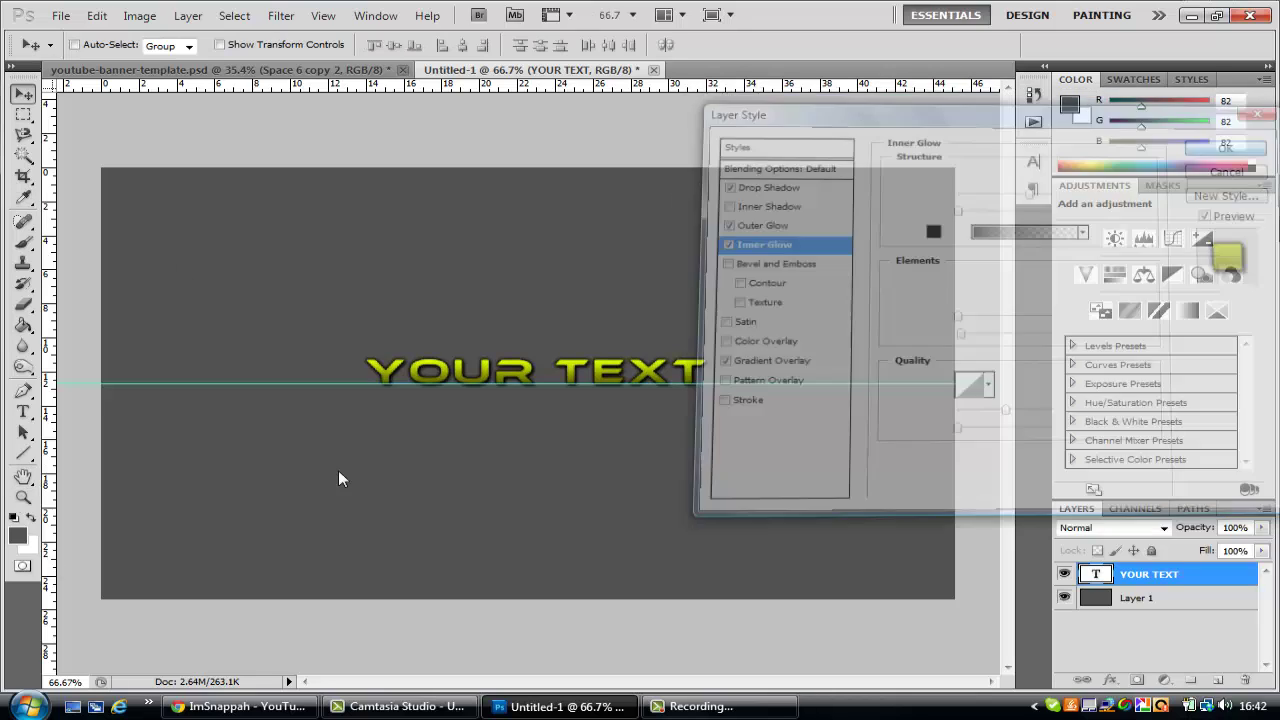
Zoom in on YOUR TEXT to 200% to check its glow and shadow, then return to 100%.
click(23, 497)
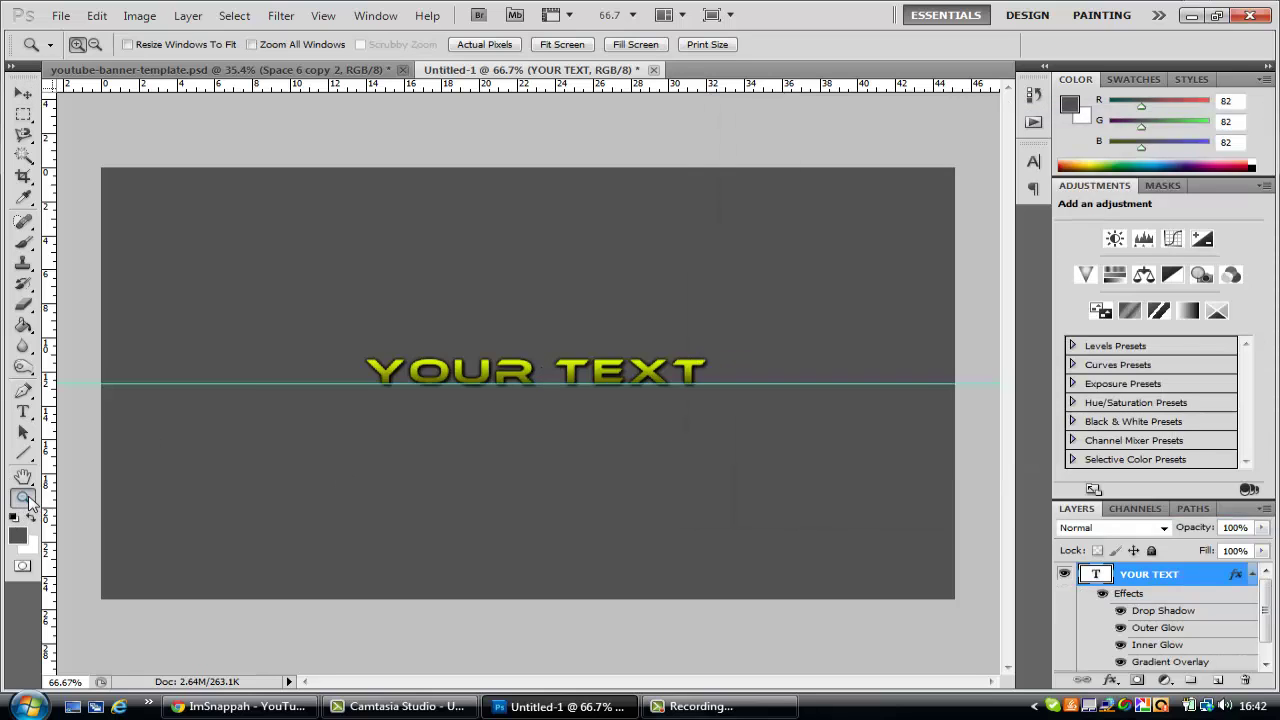
click(556, 371)
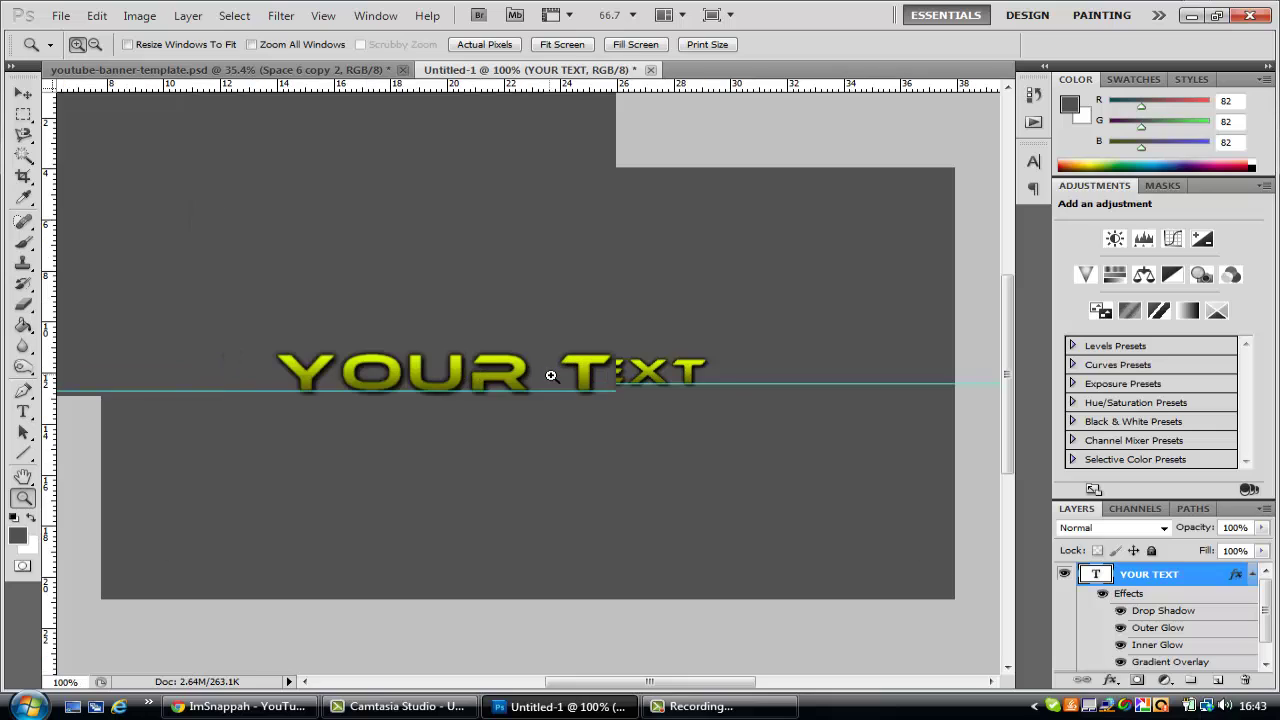
click(522, 373)
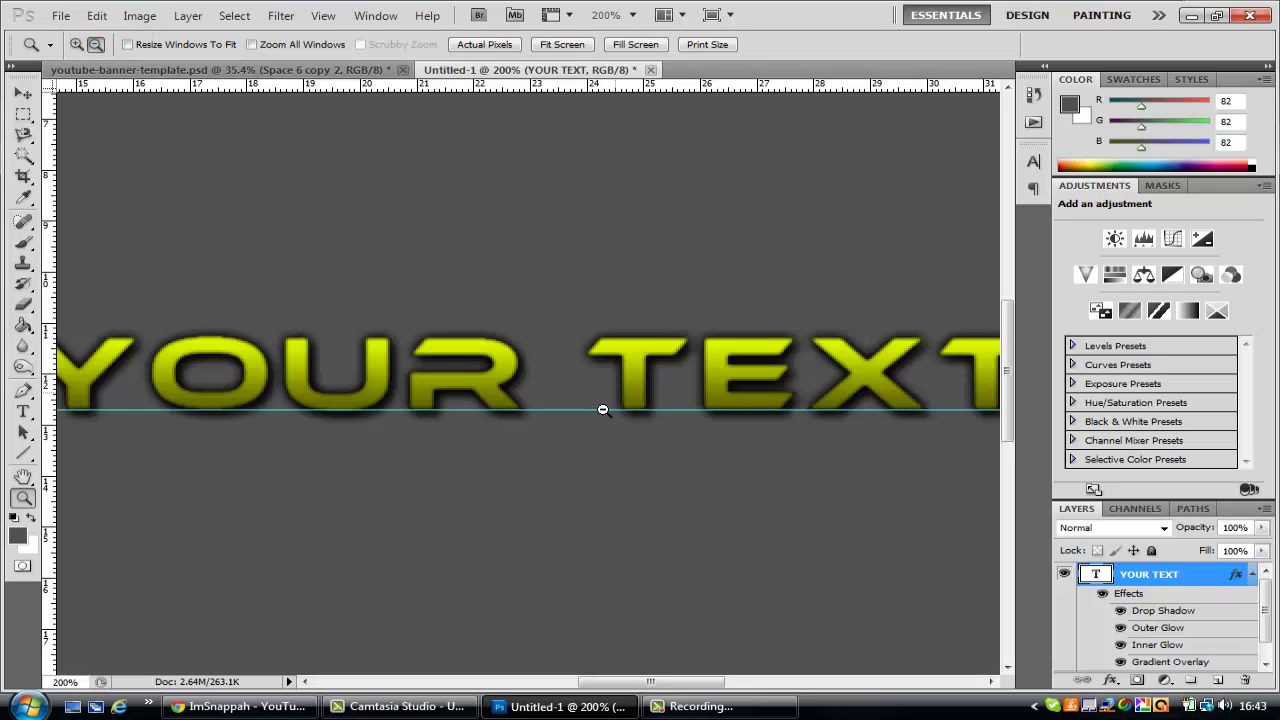
click(531, 490)
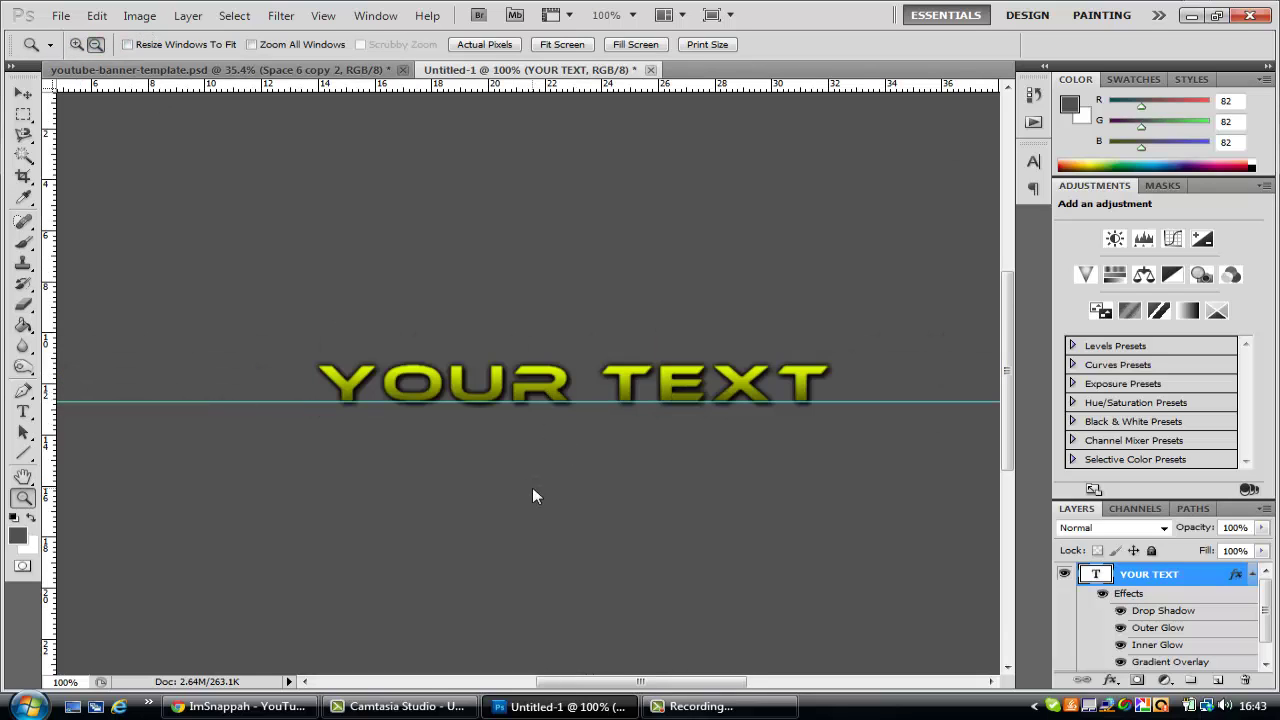
click(20, 95)
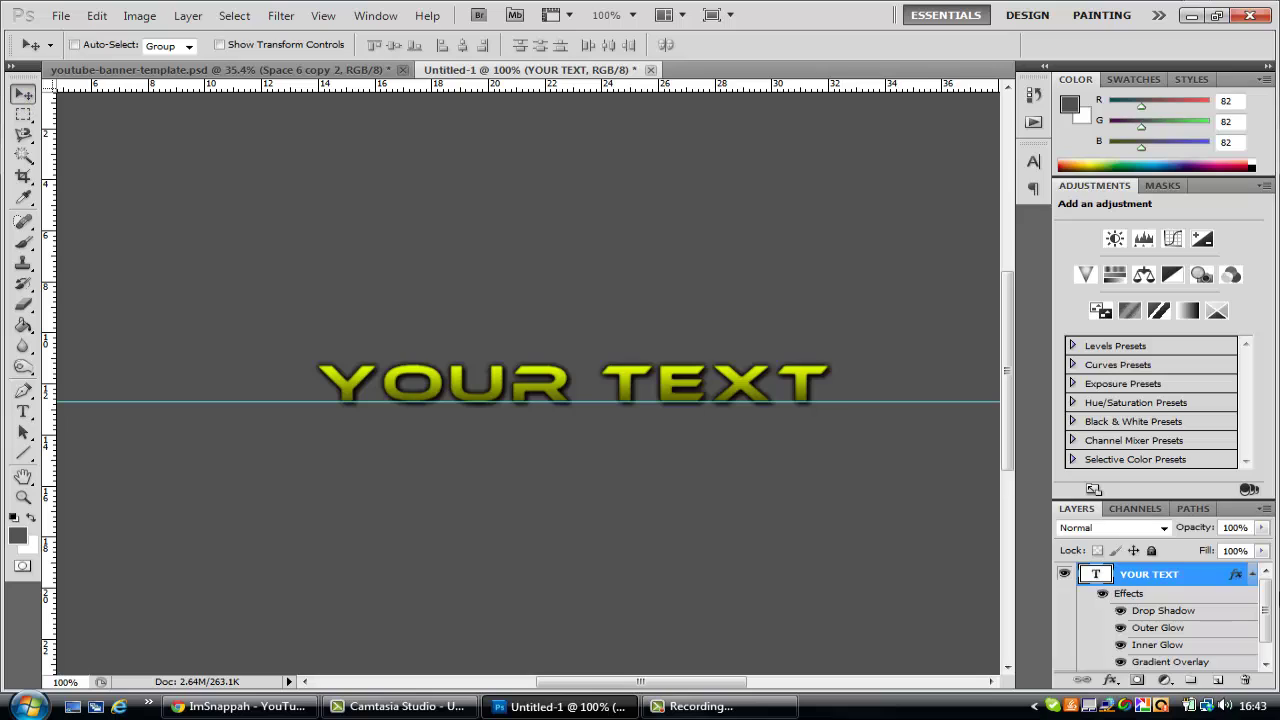
Duplicate the YOUR TEXT layer and nudge the copy slightly left.
click(1252, 577)
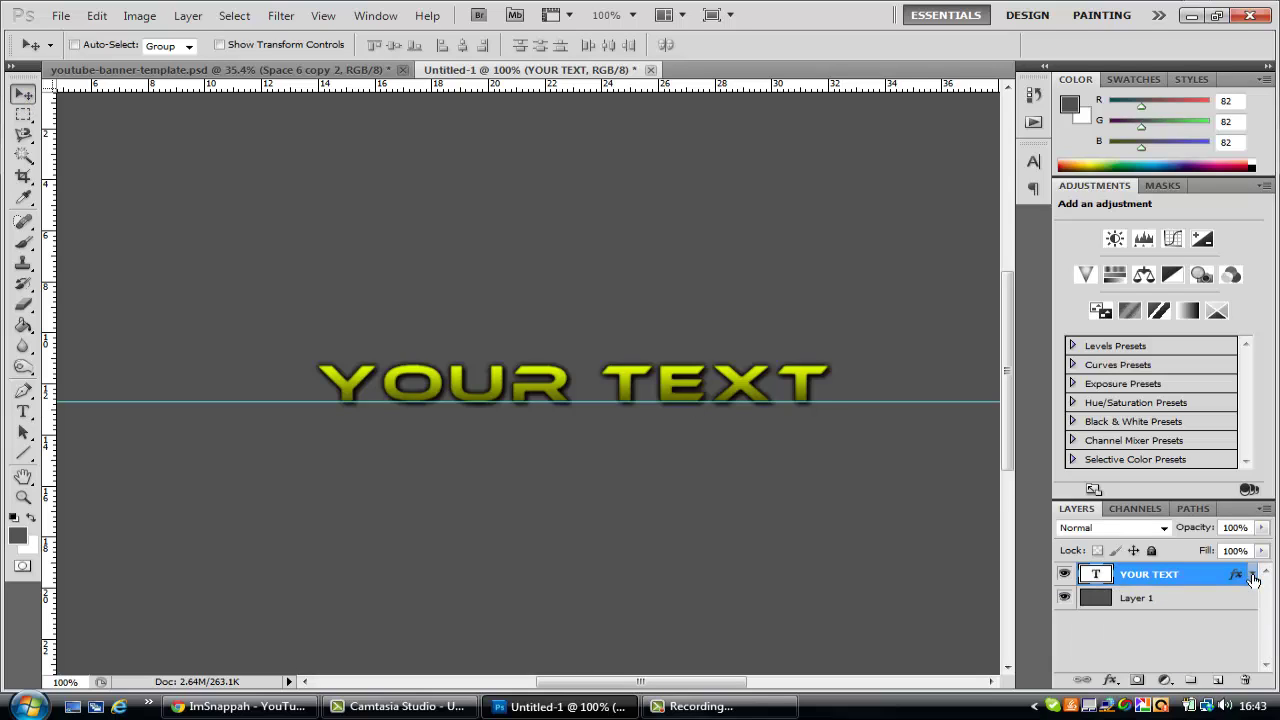
key(ctrl+j)
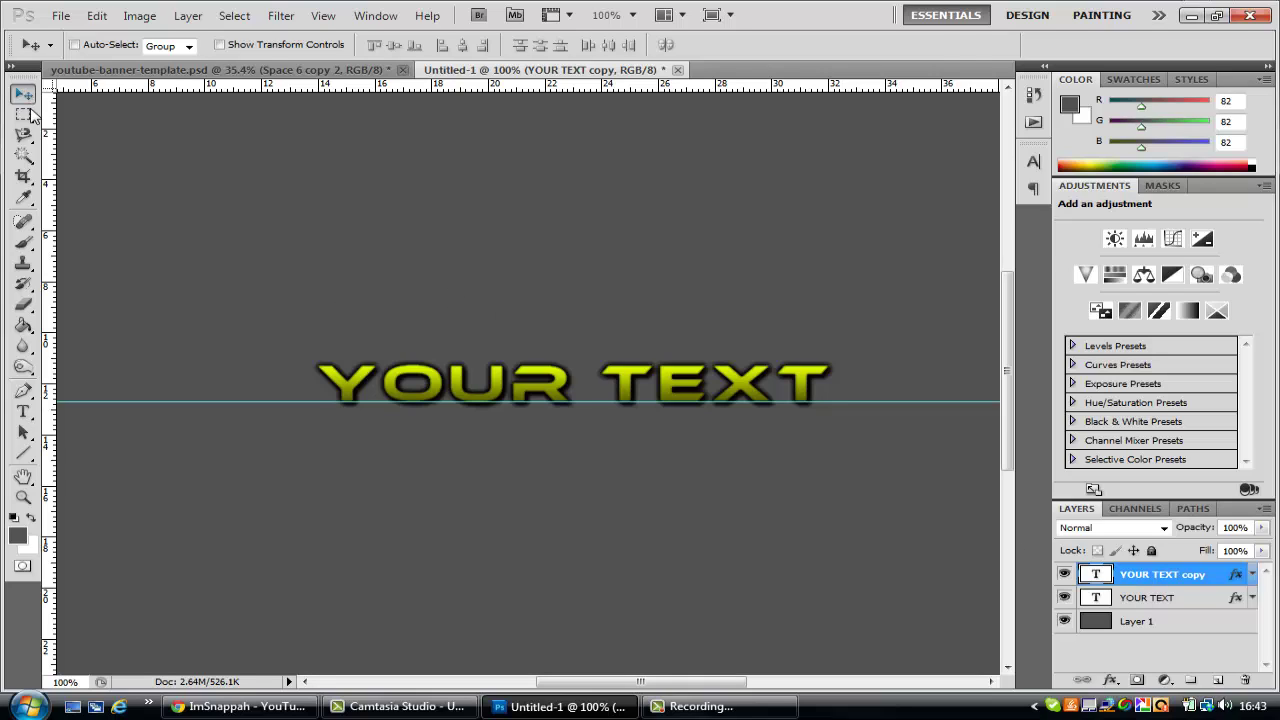
key(ctrl+t)
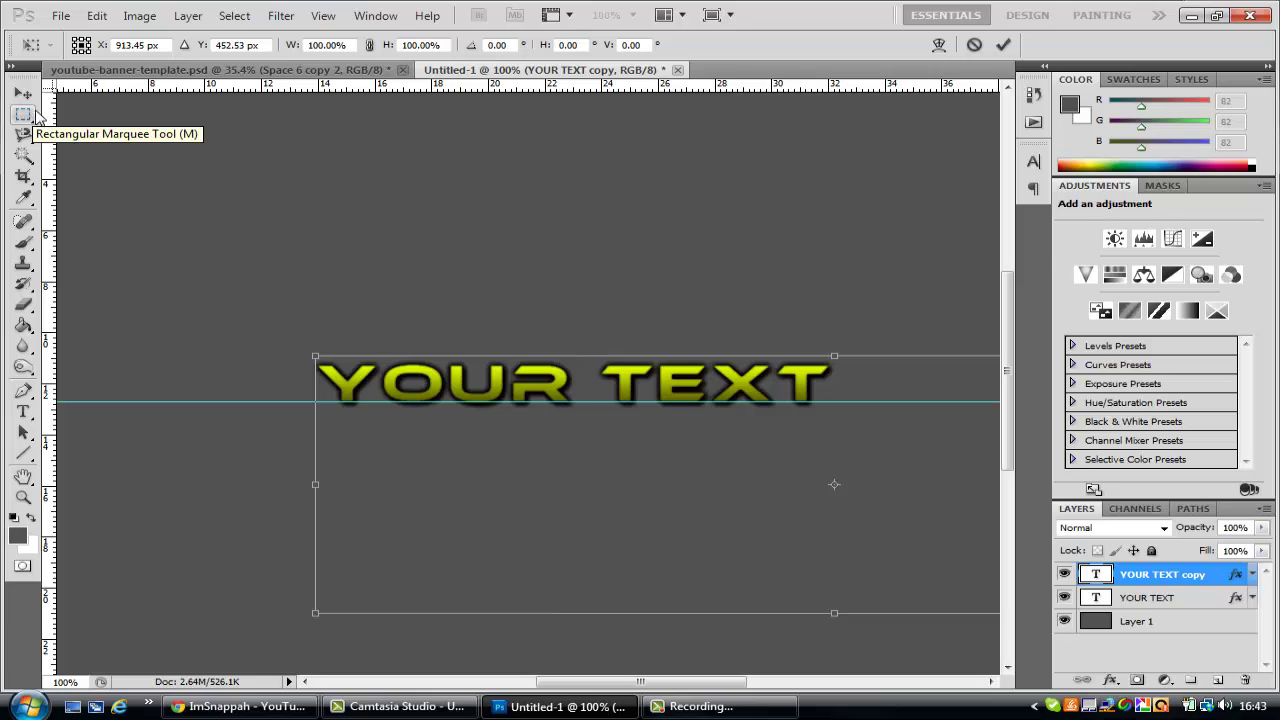
key(Right)
key(Right)
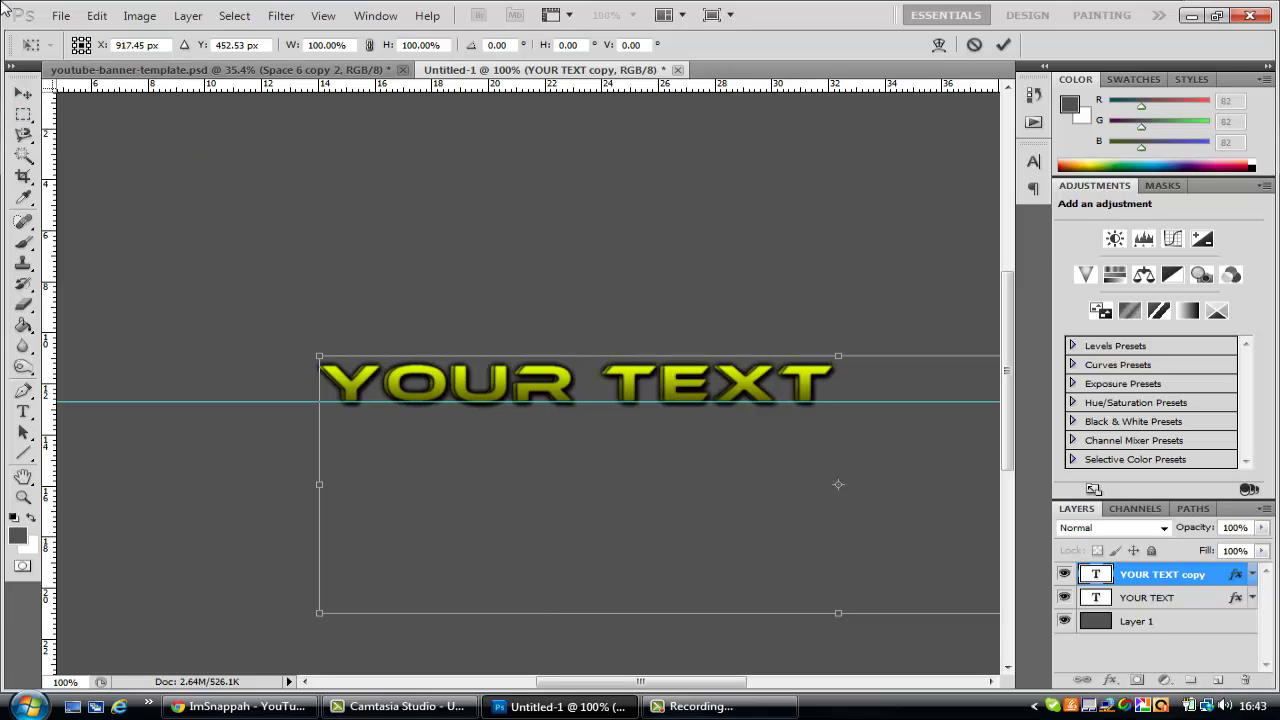
key(Left)
key(Left)
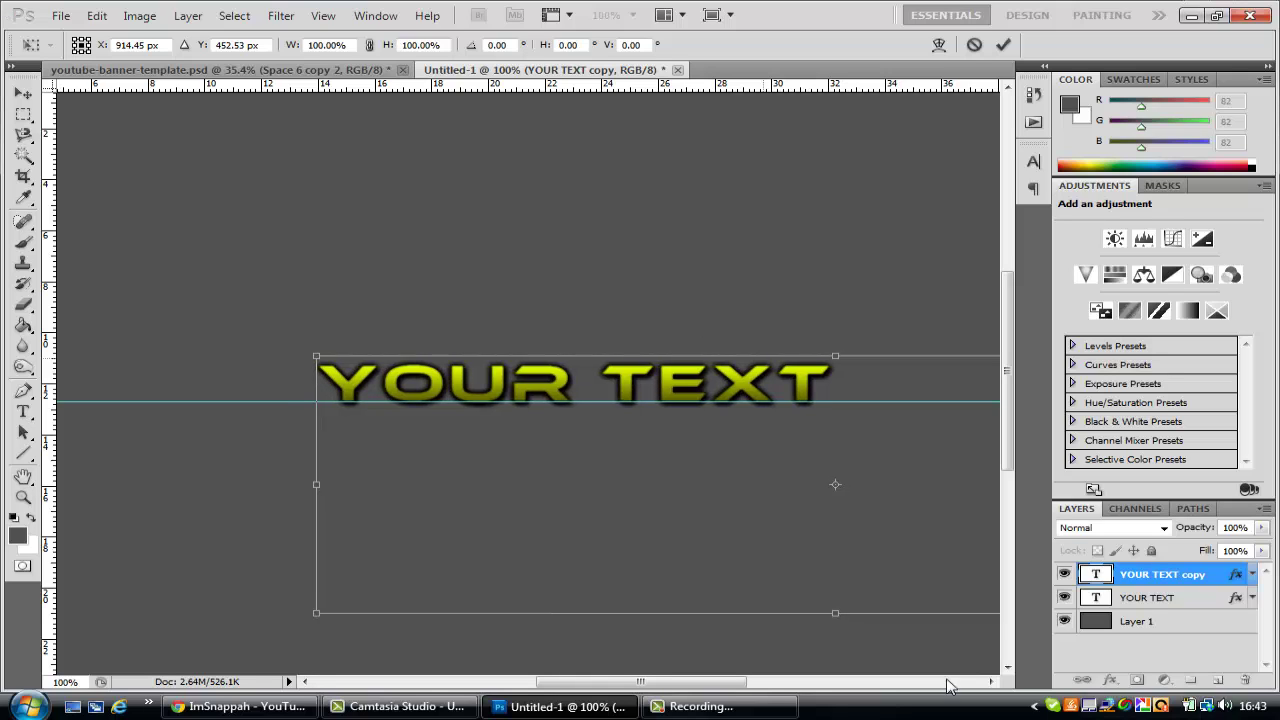
key(Return)
Select the original YOUR TEXT layer and nudge it a few pixels right.
click(1168, 604)
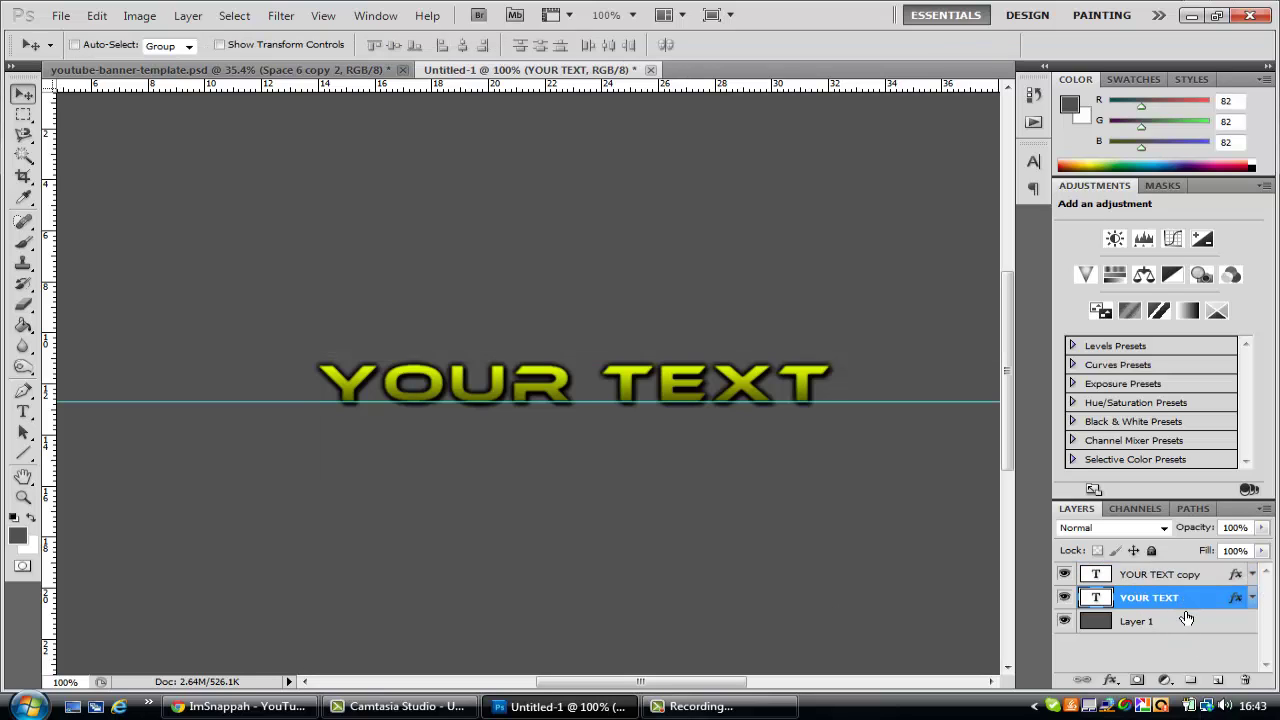
key(ctrl+t)
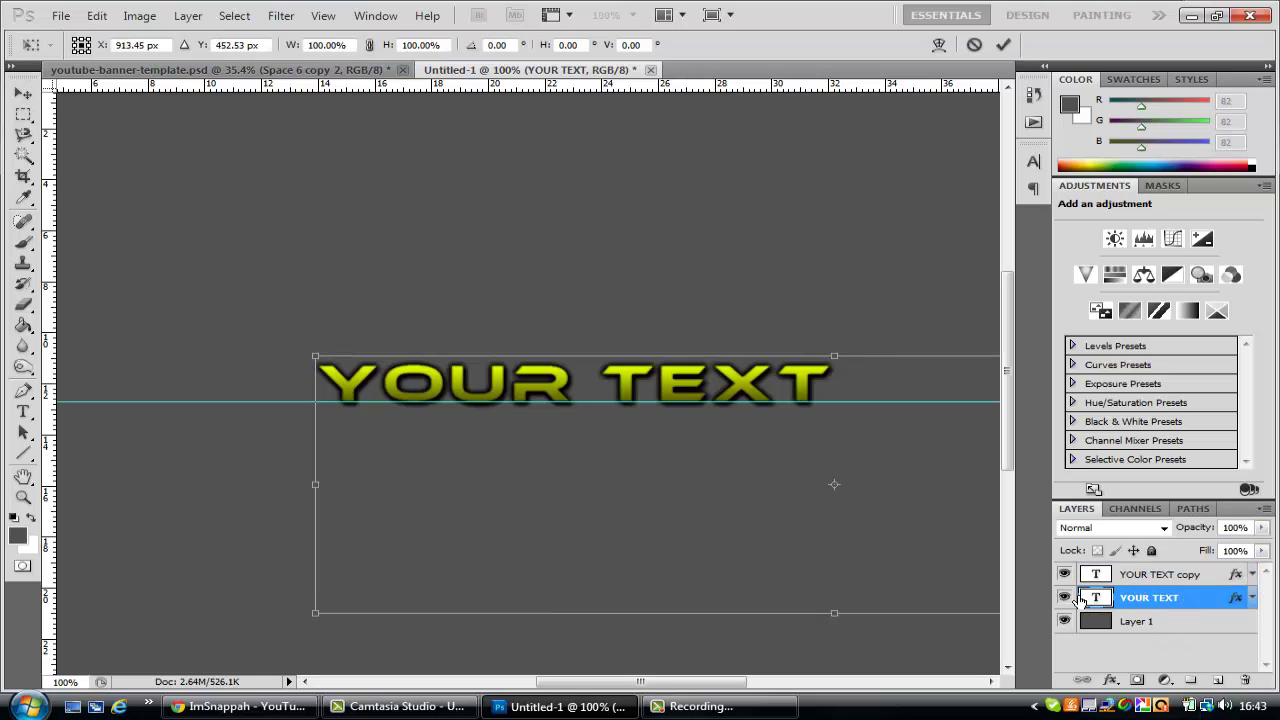
key(Right)
key(Right)
key(Right)
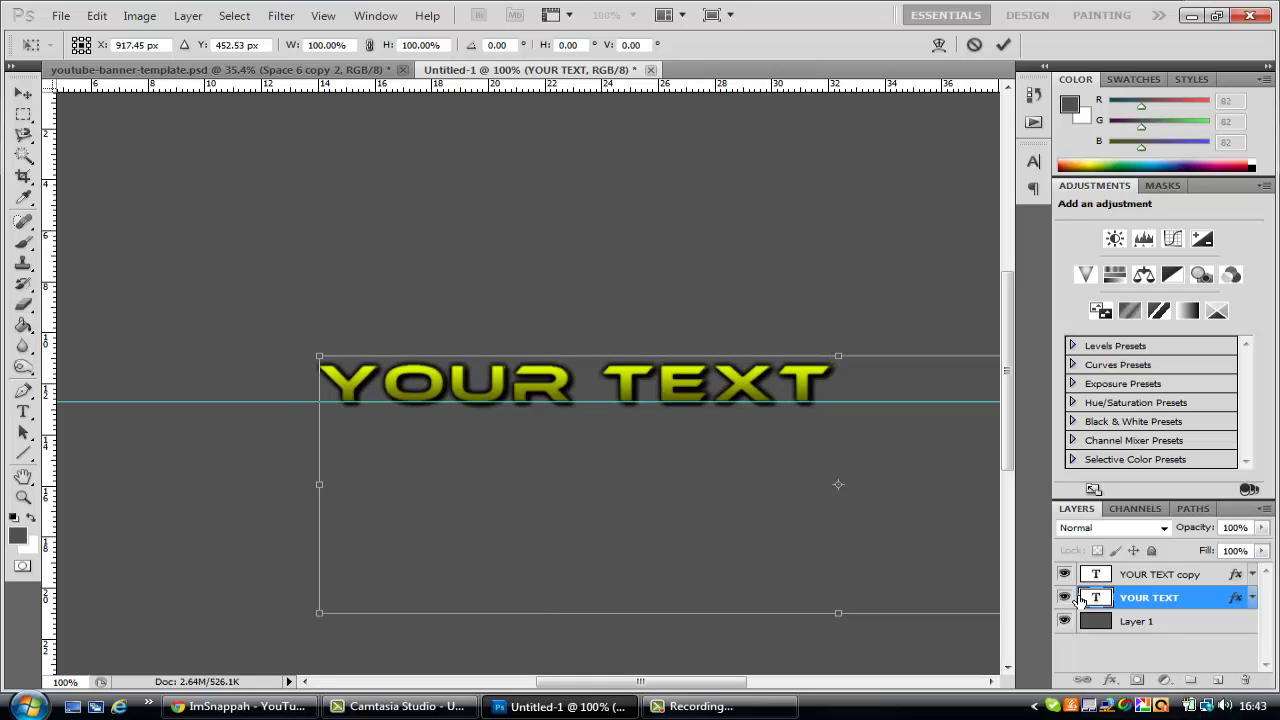
key(Right)
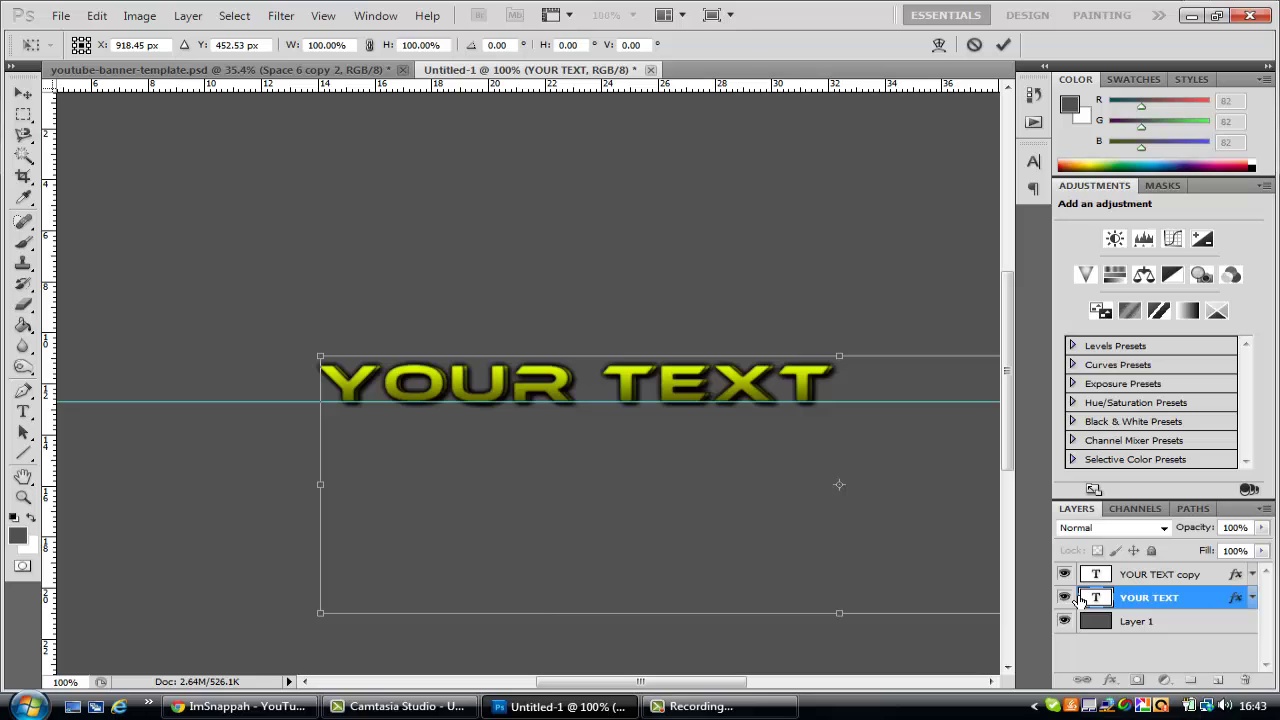
Commit the original's nudge, duplicate YOUR TEXT again, and shift the original 1 px left.
key(Return)
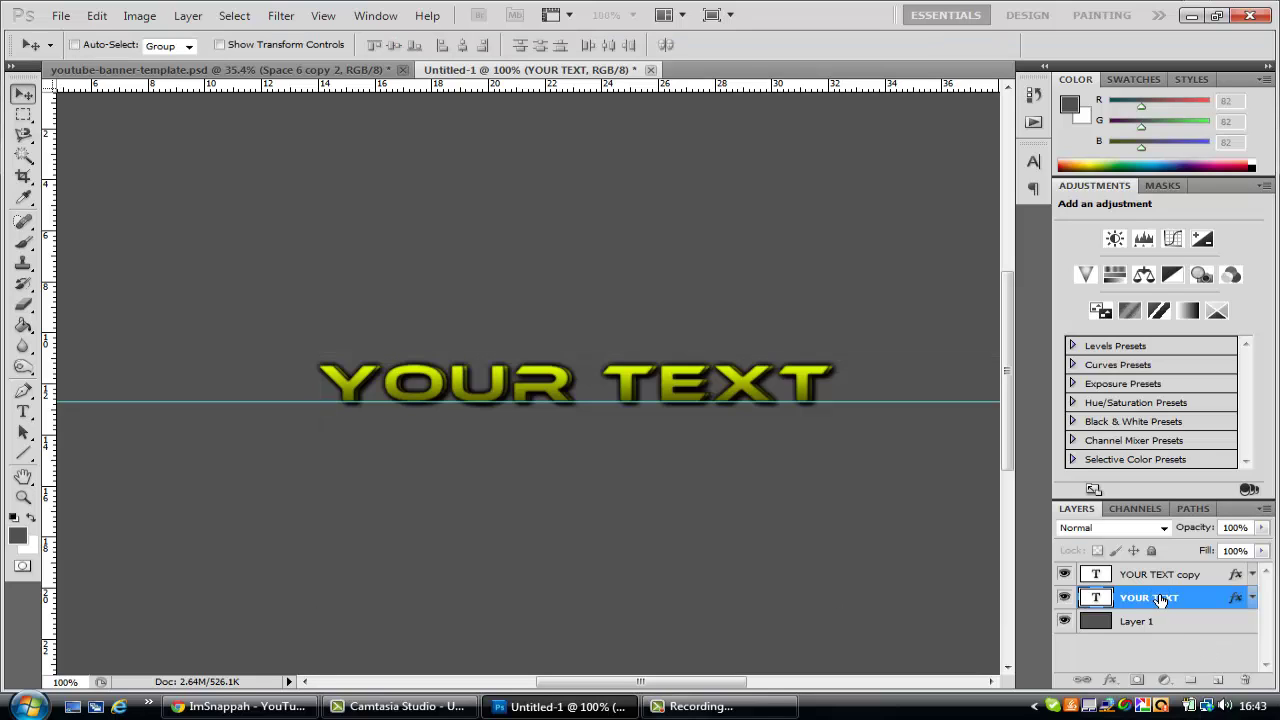
key(ctrl+j)
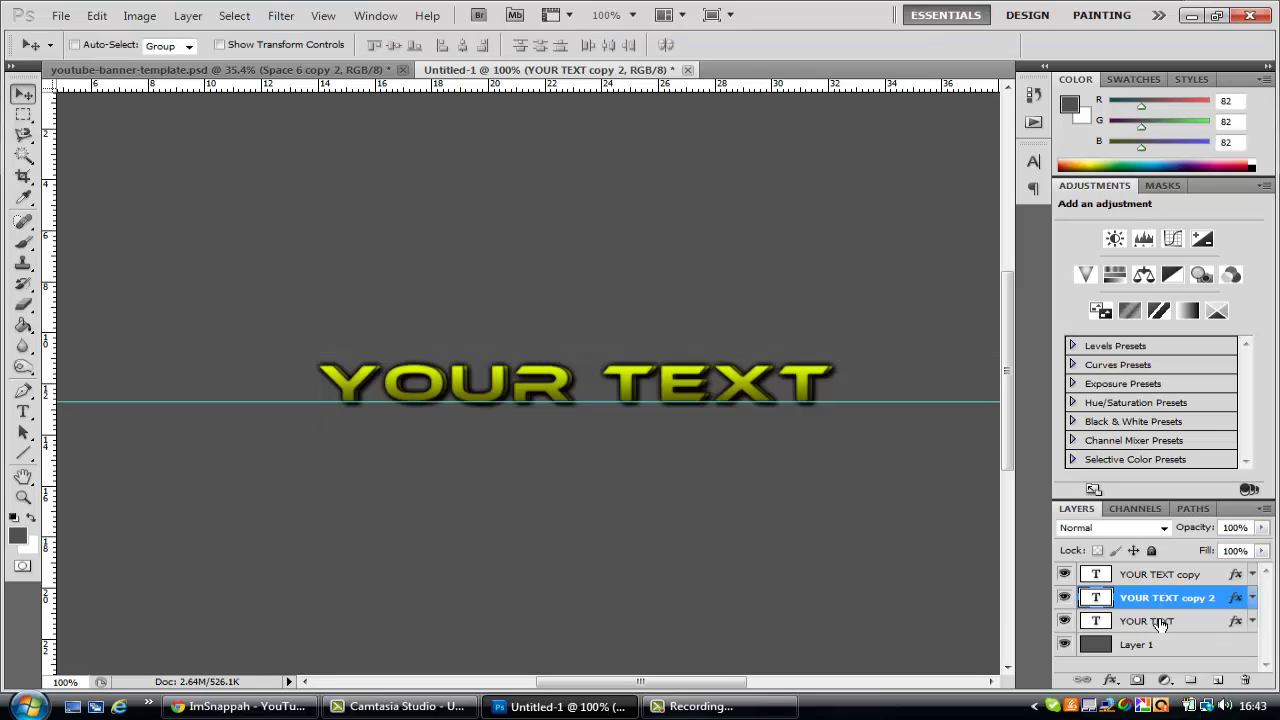
click(1156, 626)
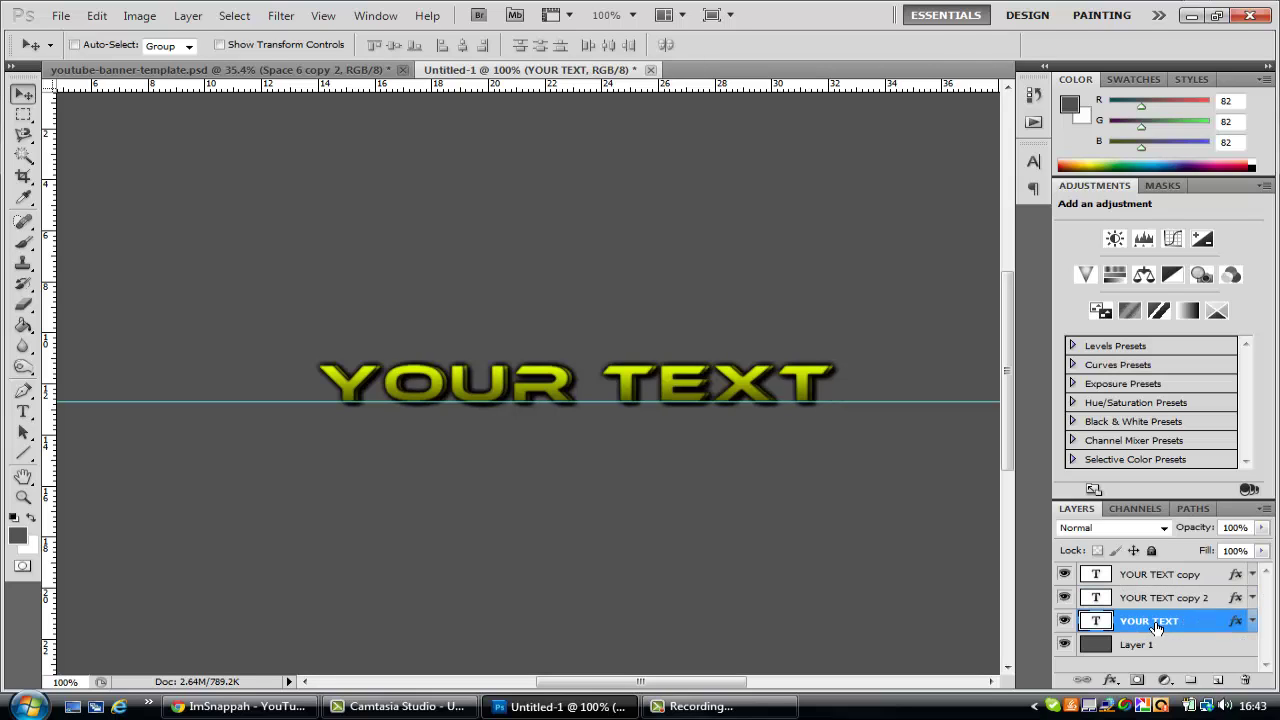
key(ctrl+t)
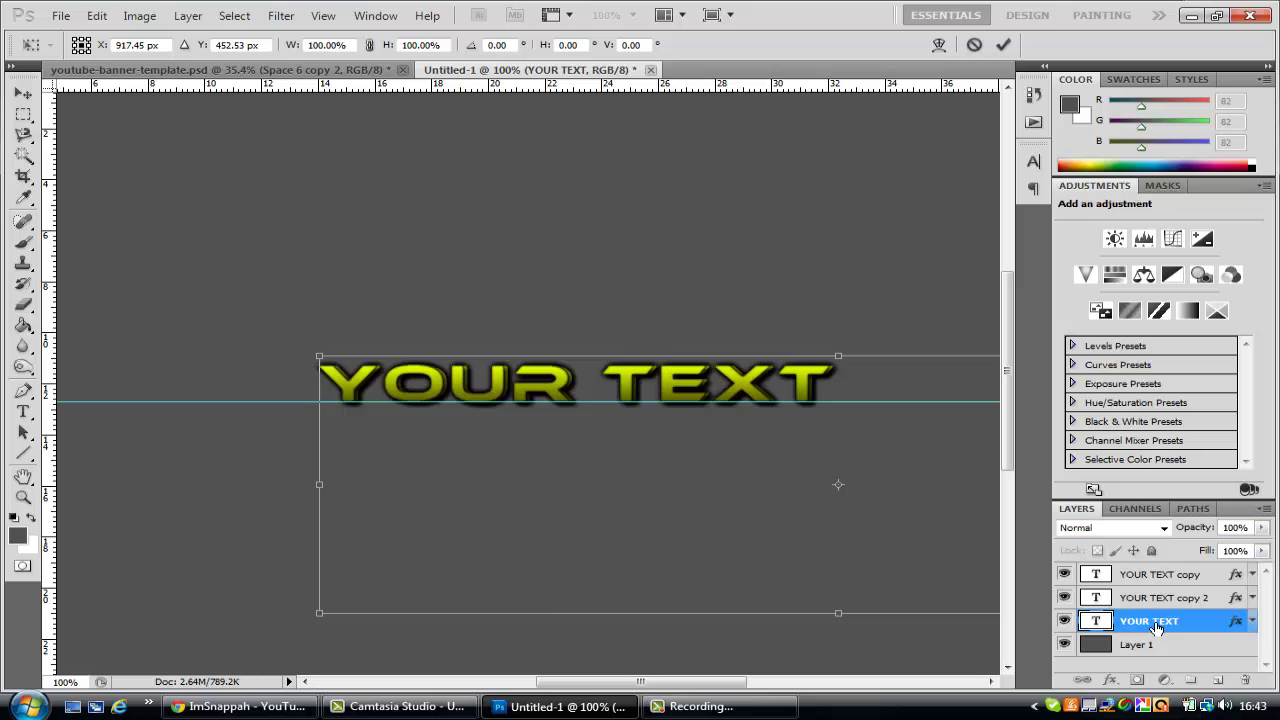
key(Left)
key(Left)
key(Left)
key(Left)
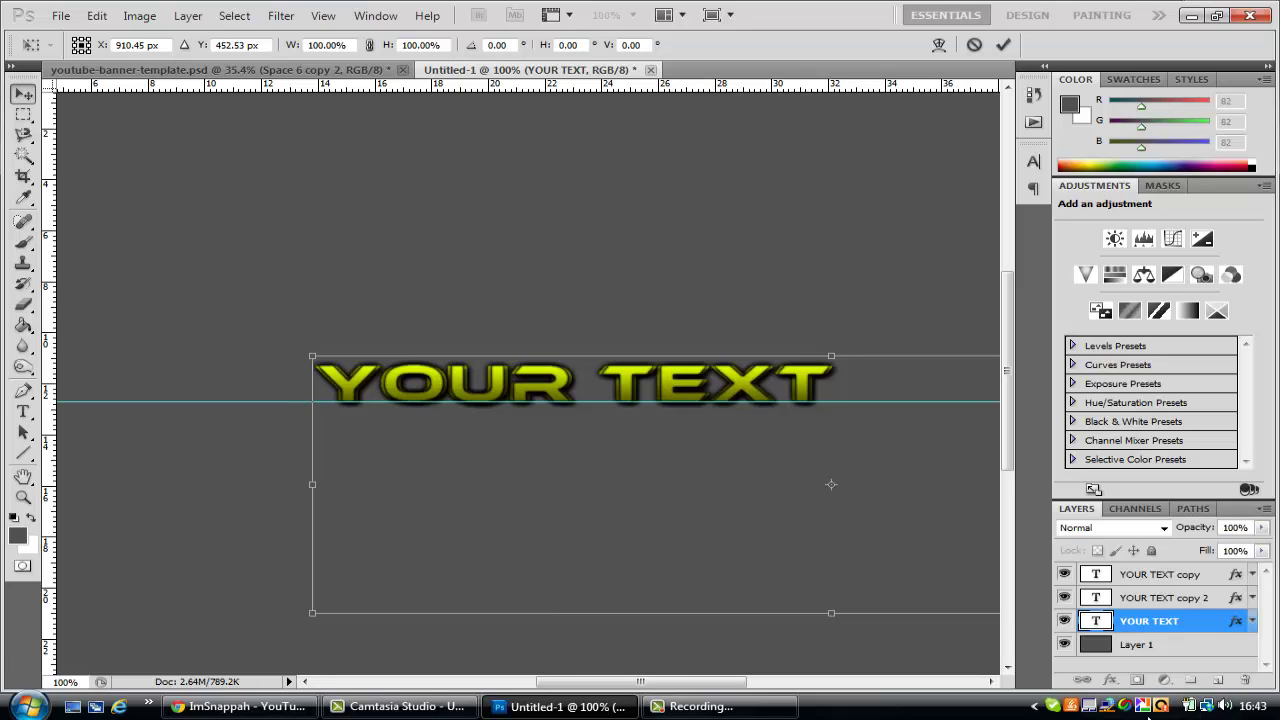
key(Return)
Switch away from Photoshop and return to the Layers panel.
key(alt+Tab)
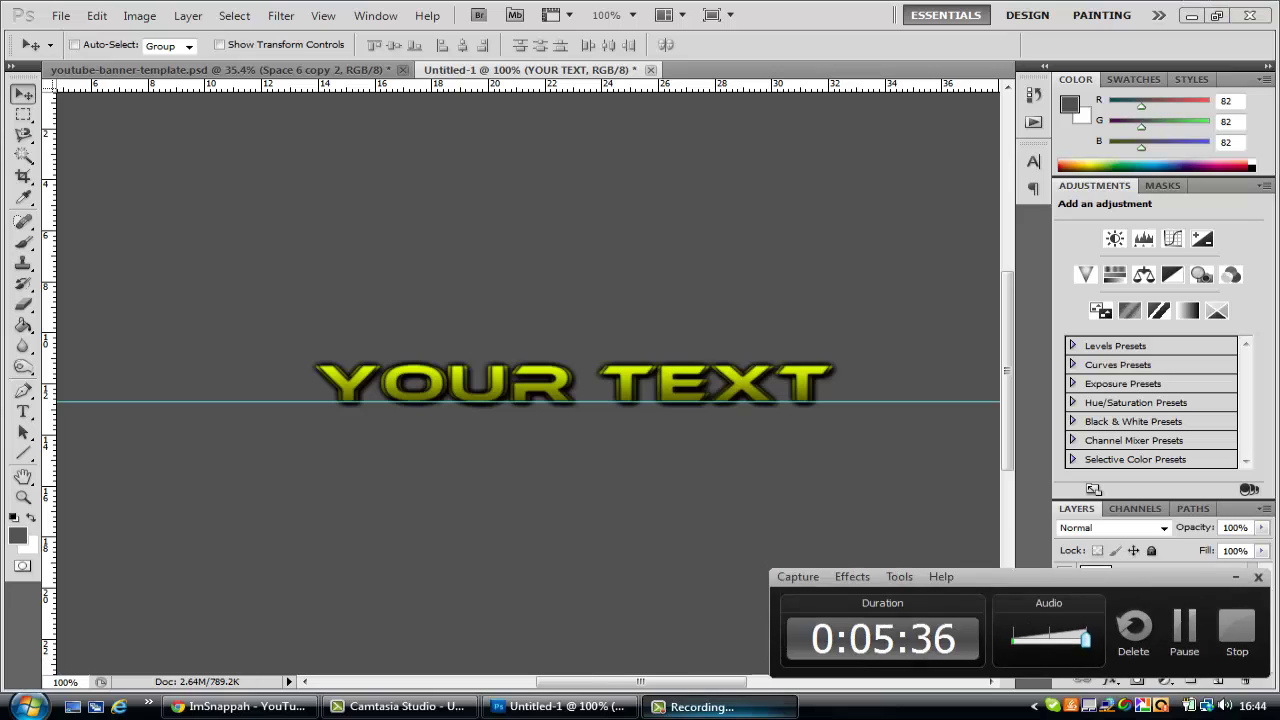
click(606, 708)
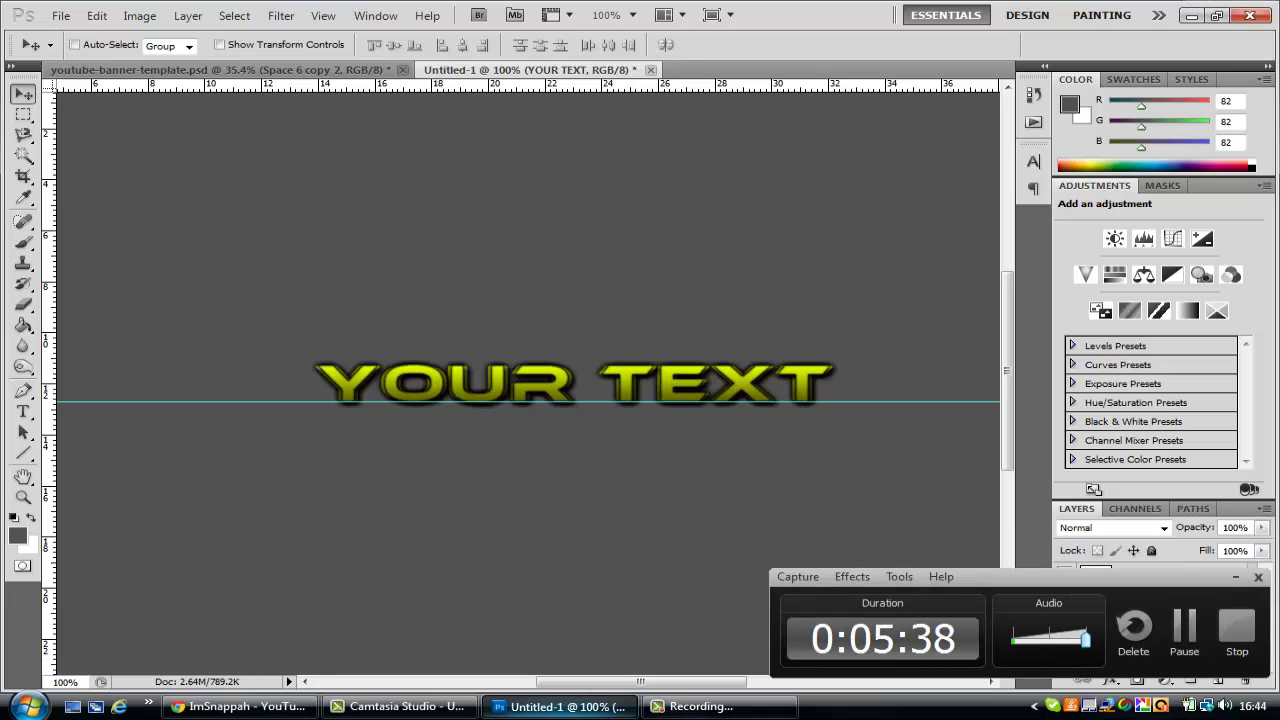
click(1236, 577)
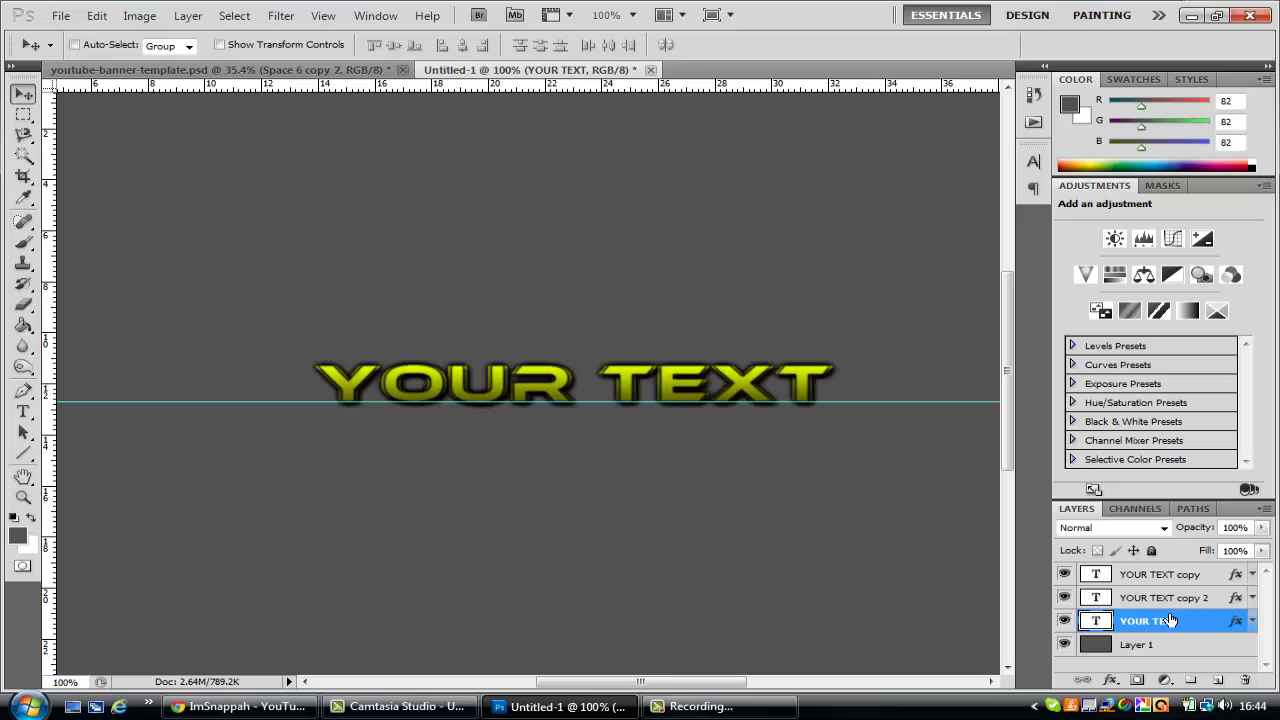
Duplicate the text layer once more and move YOUR TEXT 1 px up and 3 px right.
key(ctrl+j)
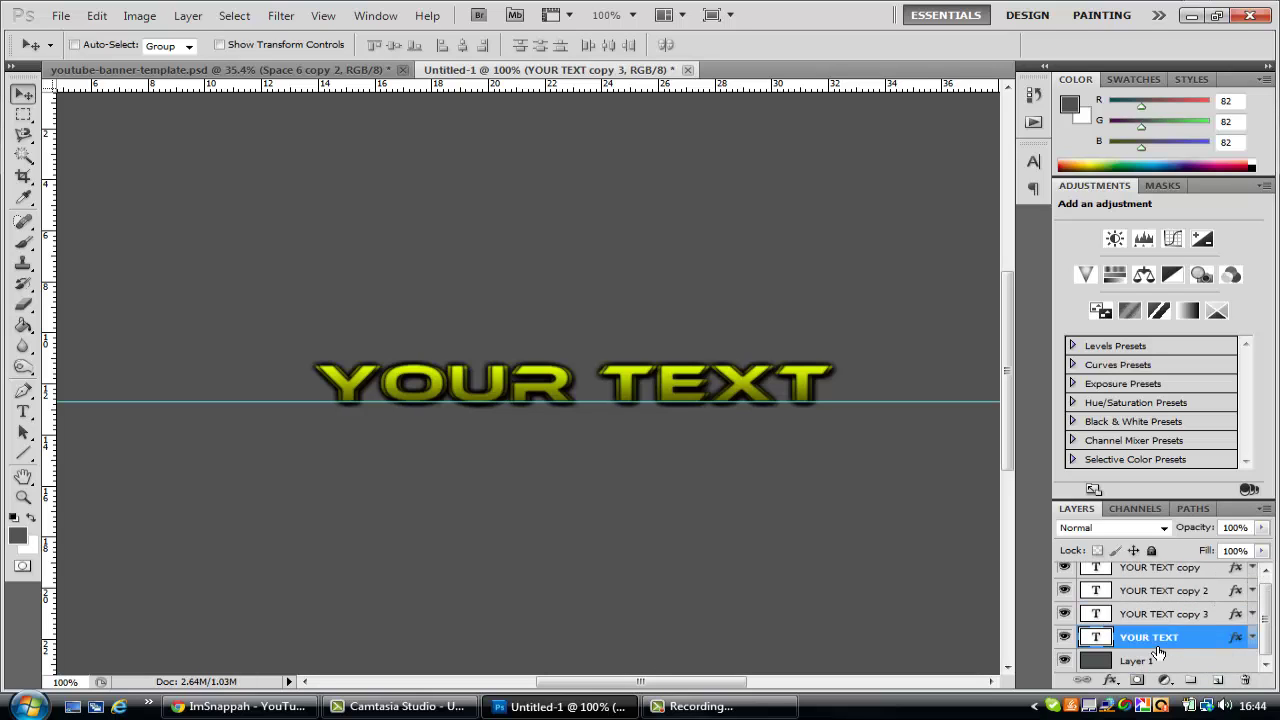
key(ctrl+t)
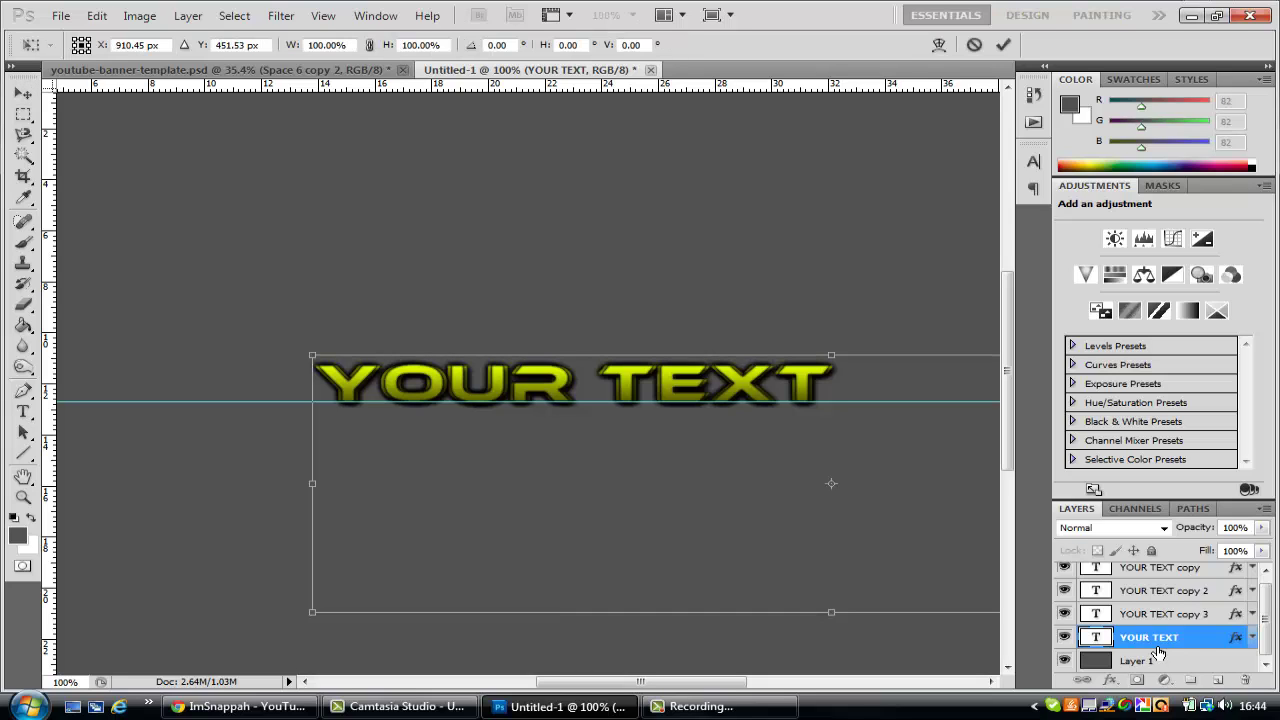
key(Up)
key(Right)
key(Right)
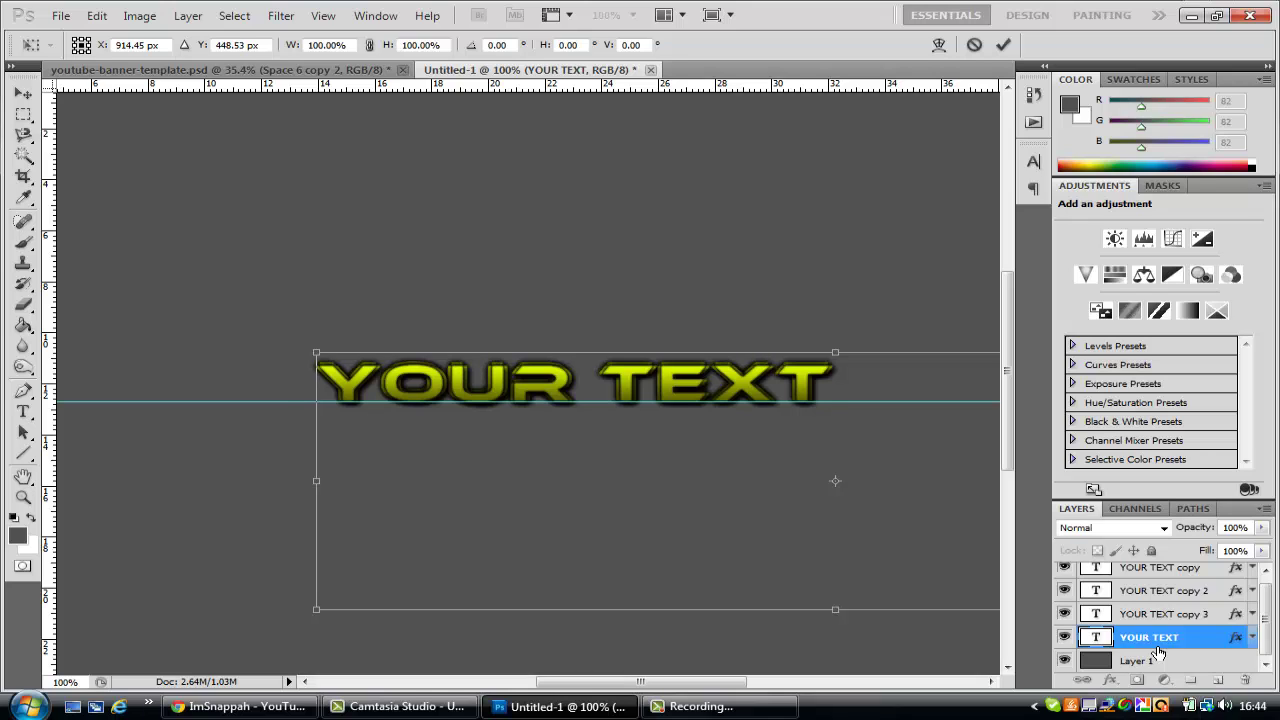
key(Right)
key(Return)
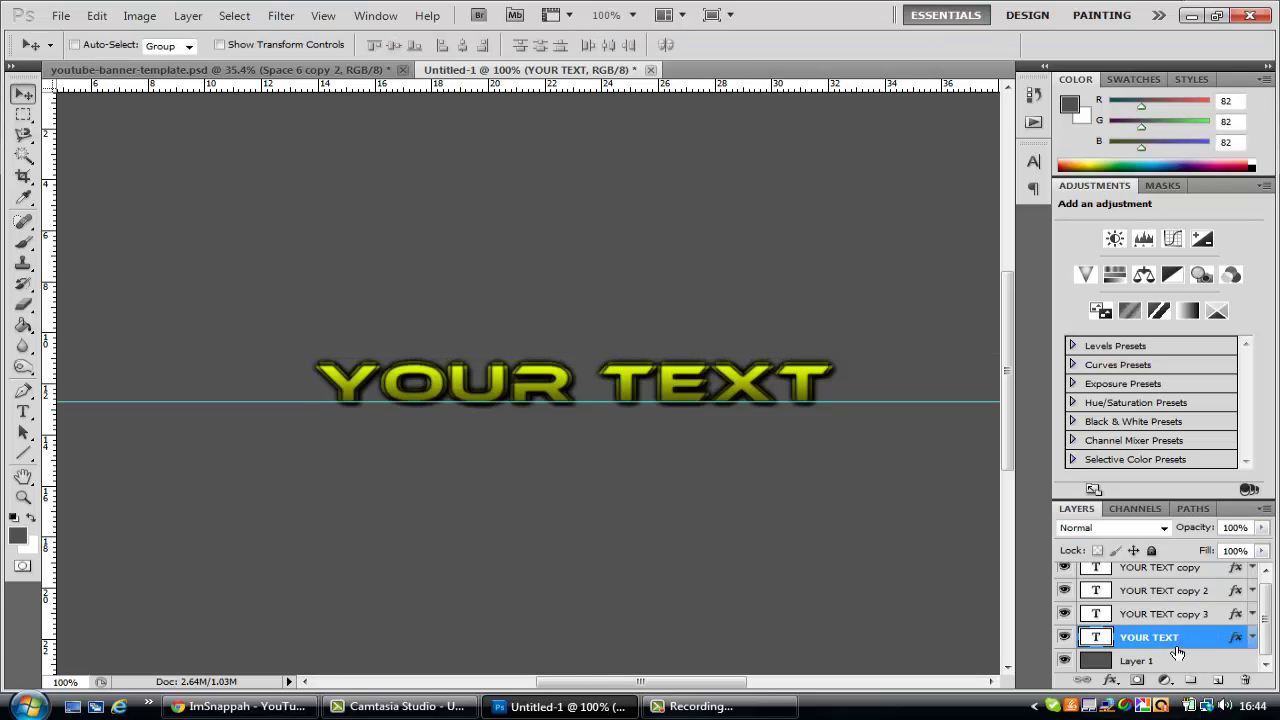
Add a fourth text copy, then trial-nudge YOUR TEXT down and up and choose Don't Apply.
key(ctrl+j)
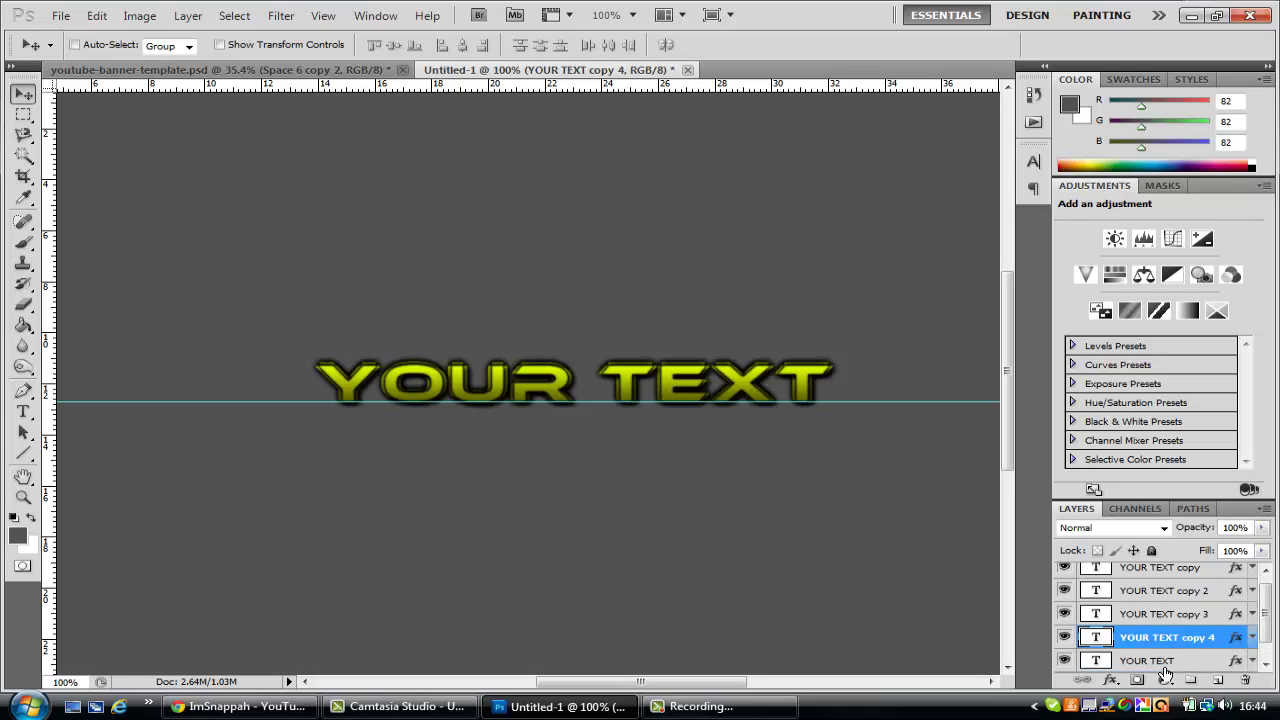
click(1166, 664)
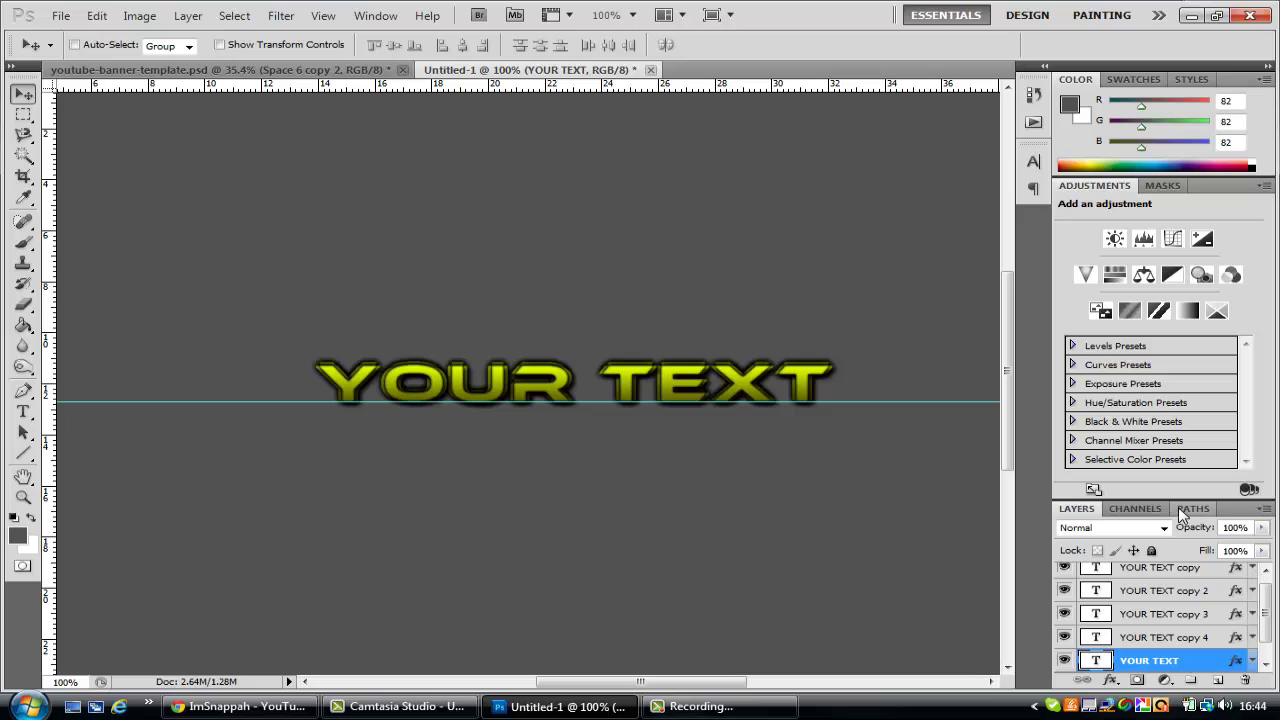
key(ctrl+t)
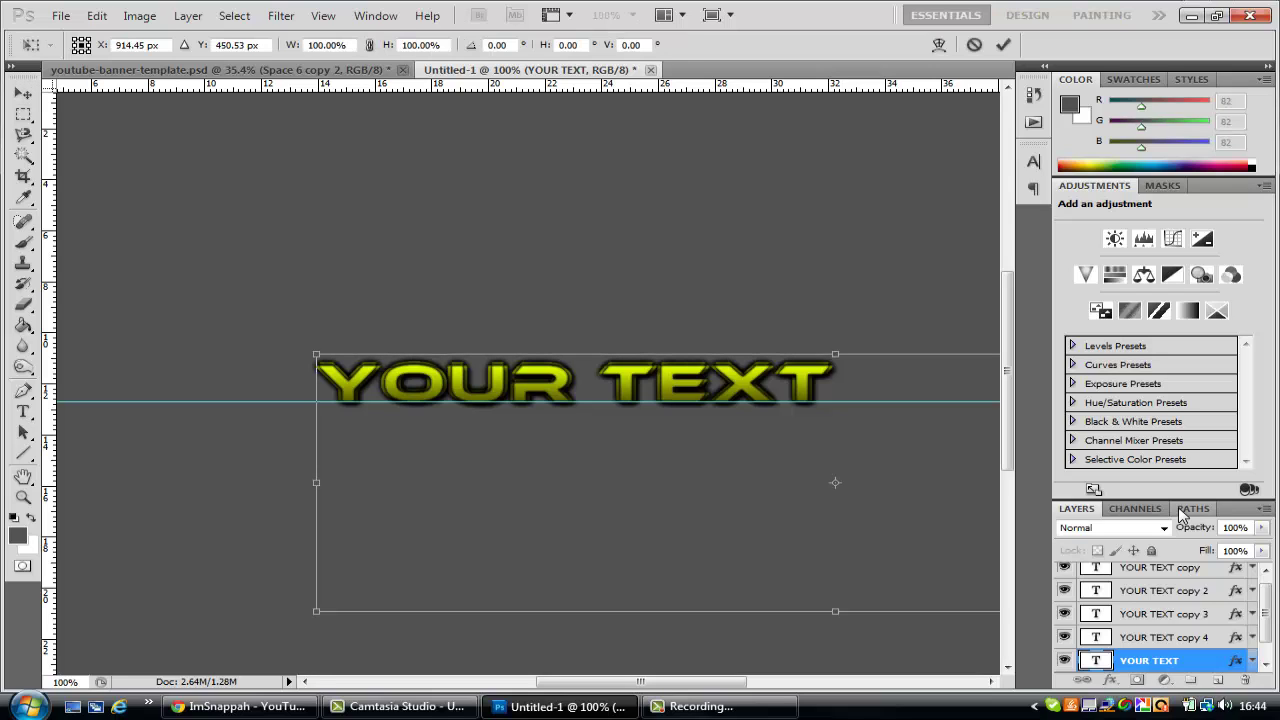
key(Down)
key(Down)
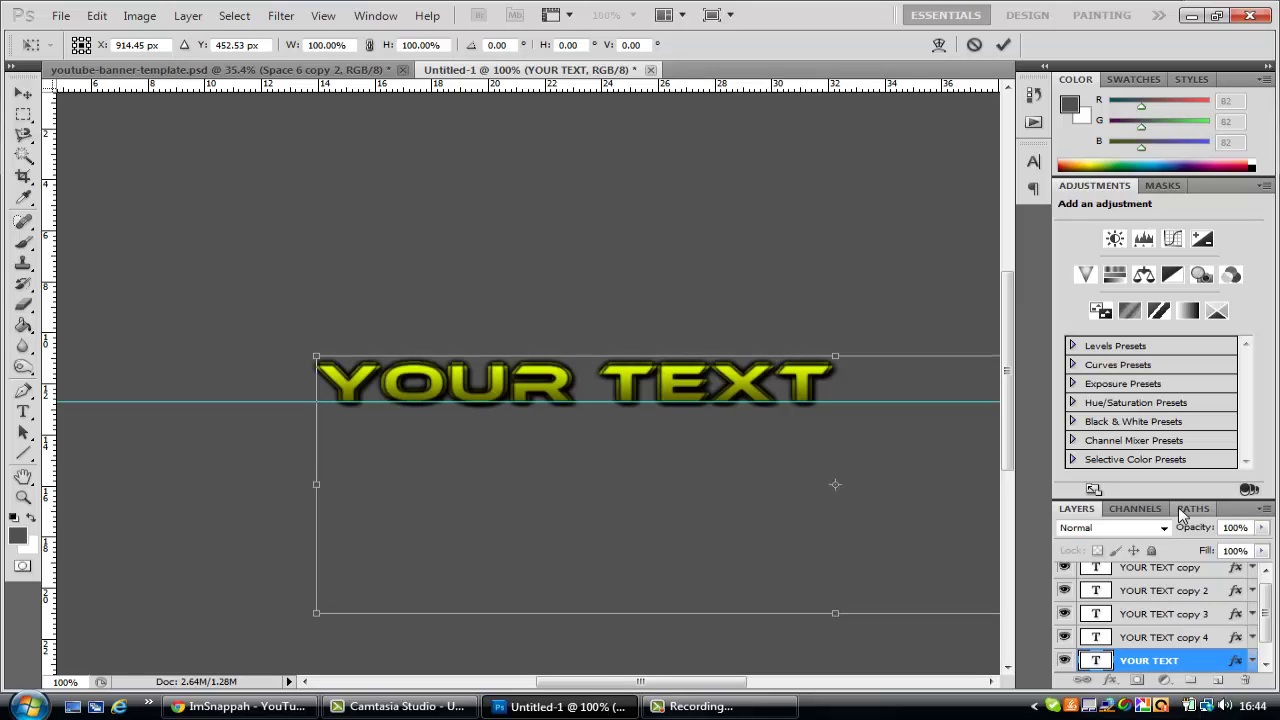
key(Down)
key(Down)
key(Down)
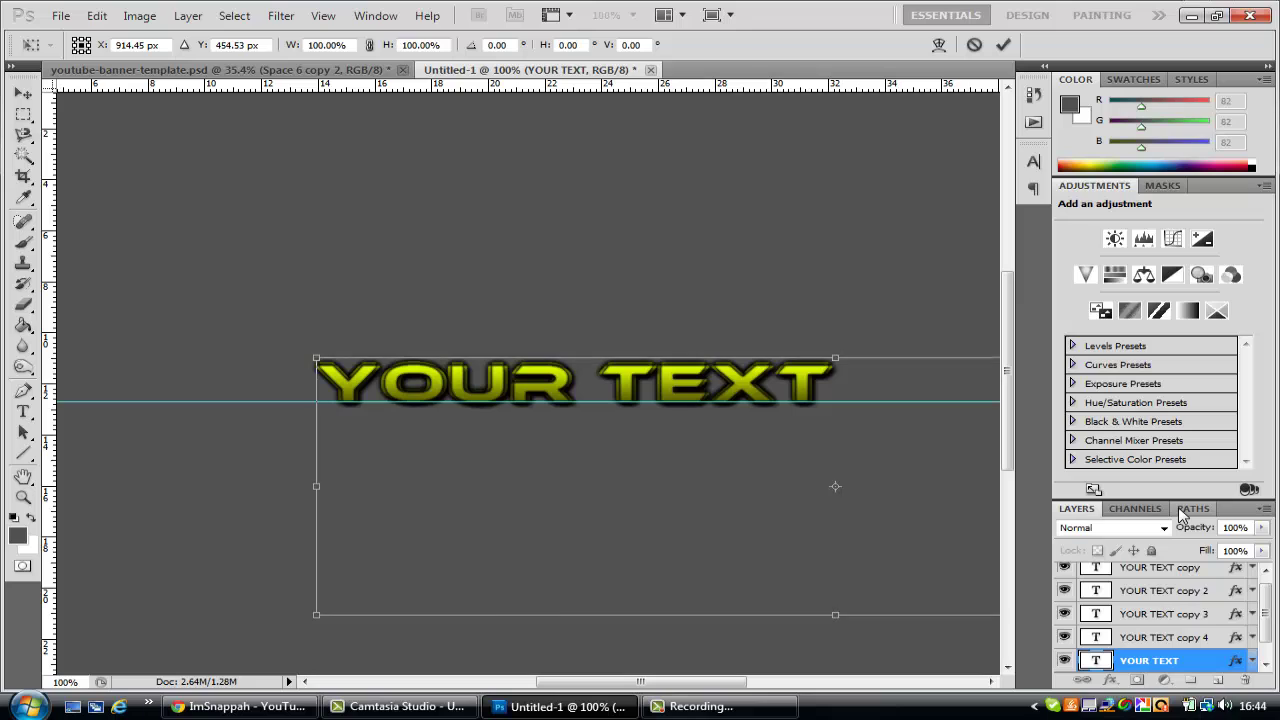
key(Down)
key(Down)
key(Down)
key(Down)
key(Down)
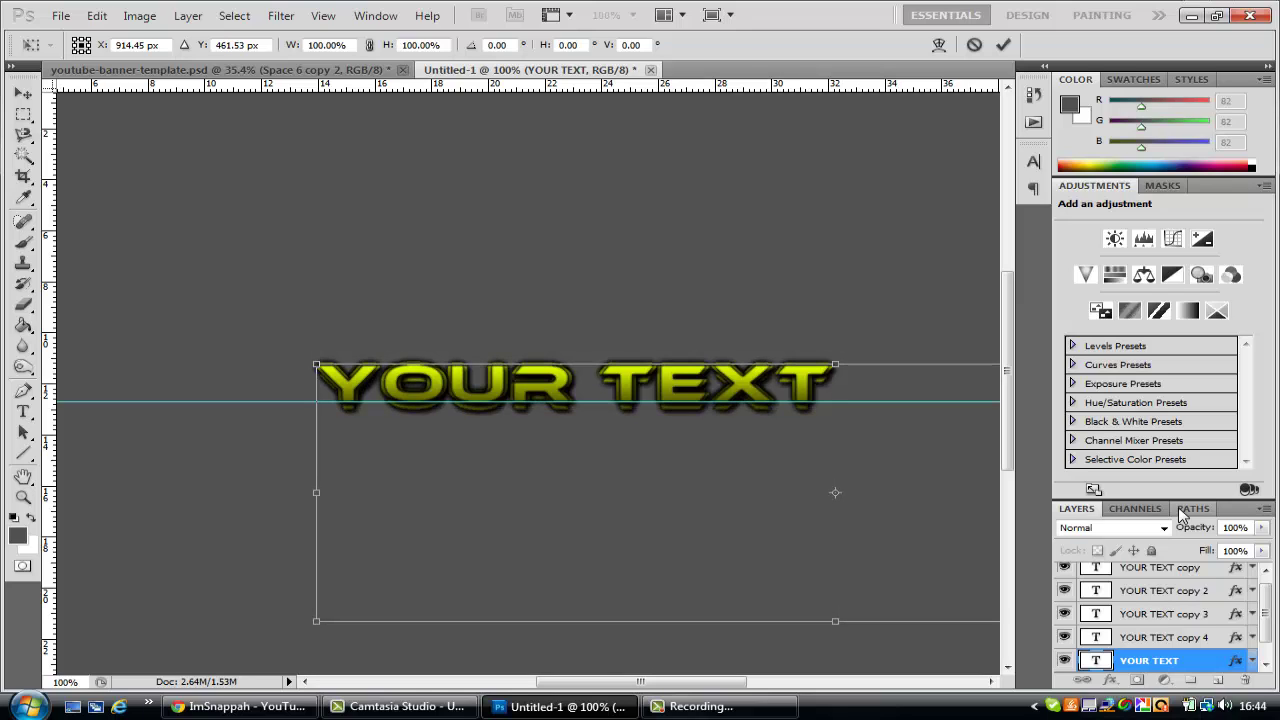
key(Up)
key(Up)
key(Up)
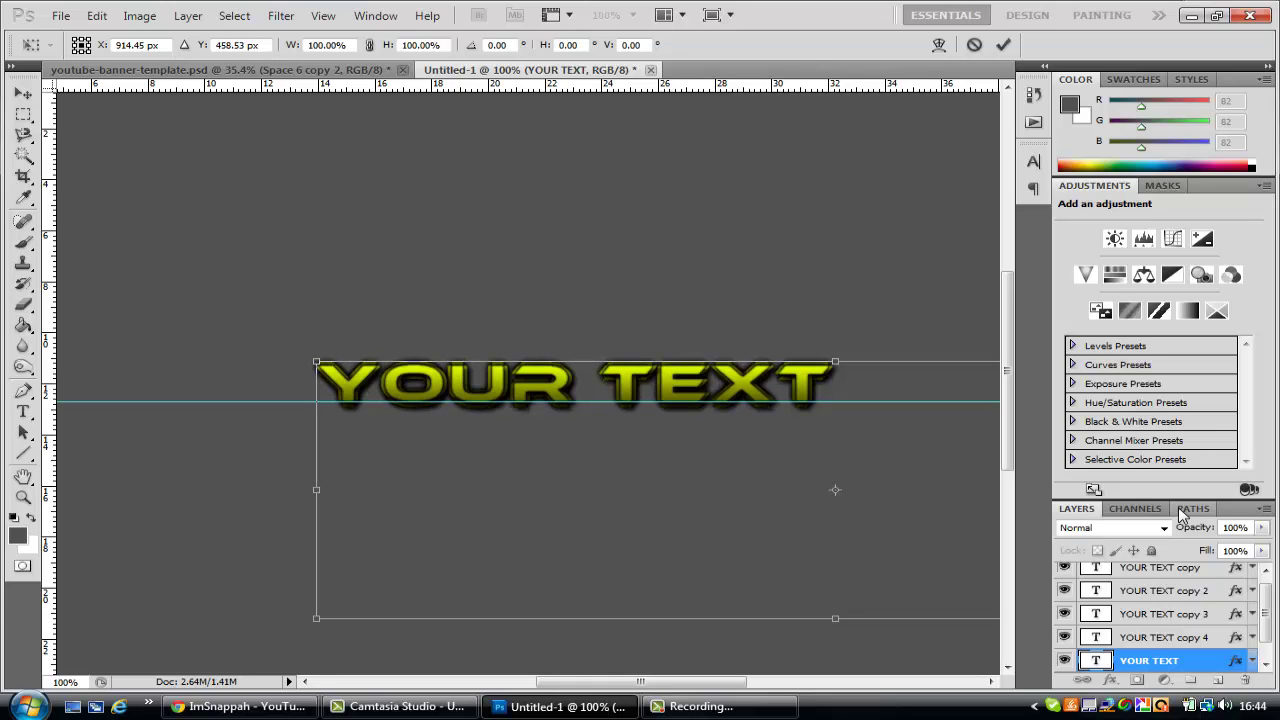
click(22, 92)
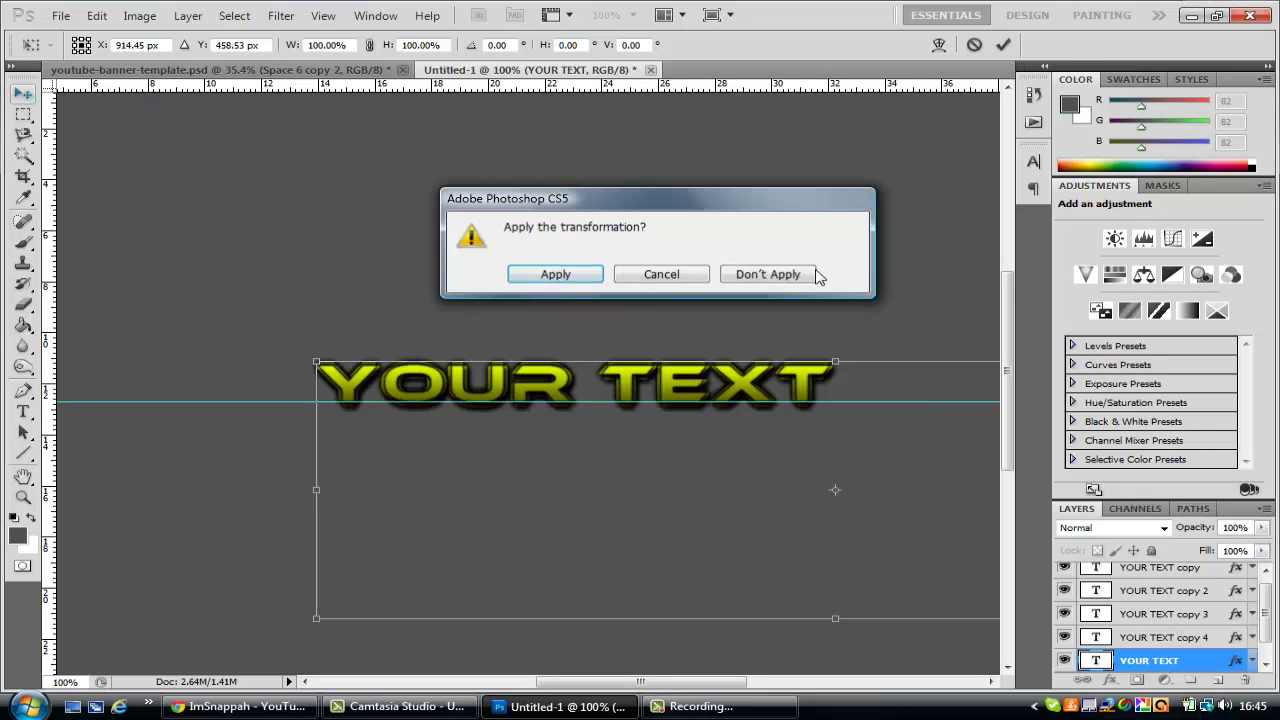
click(808, 275)
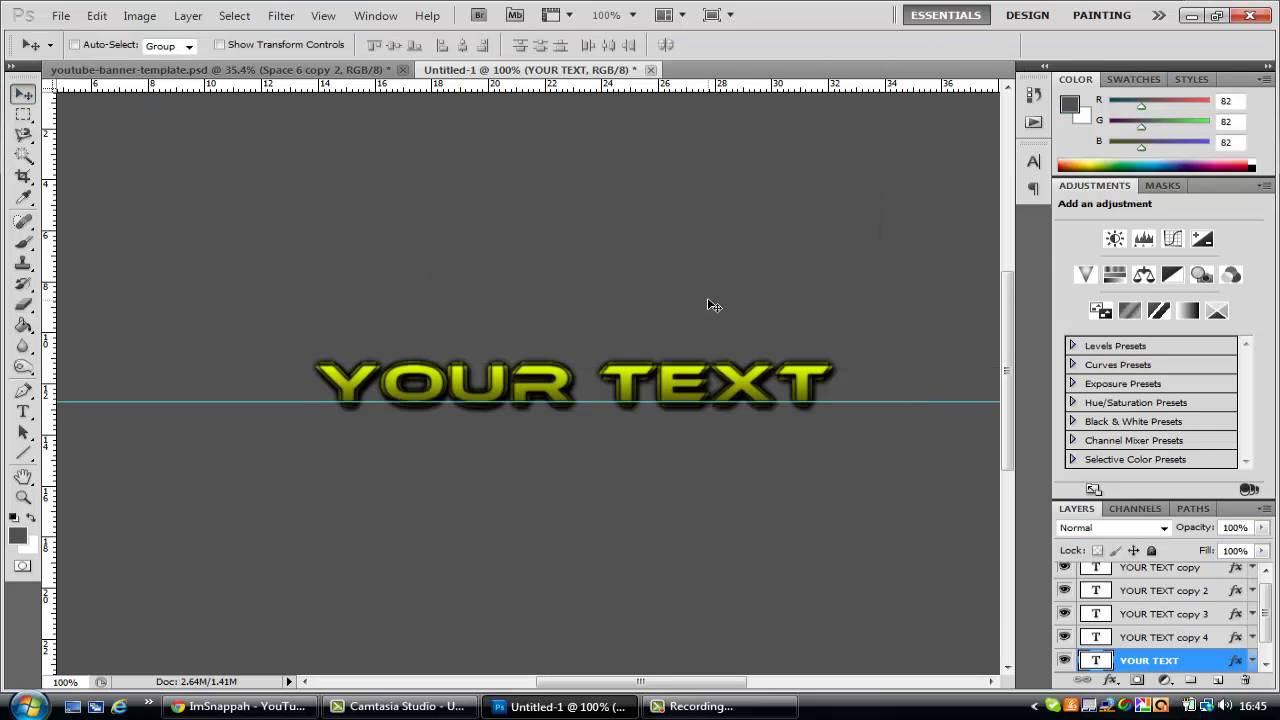
click(185, 72)
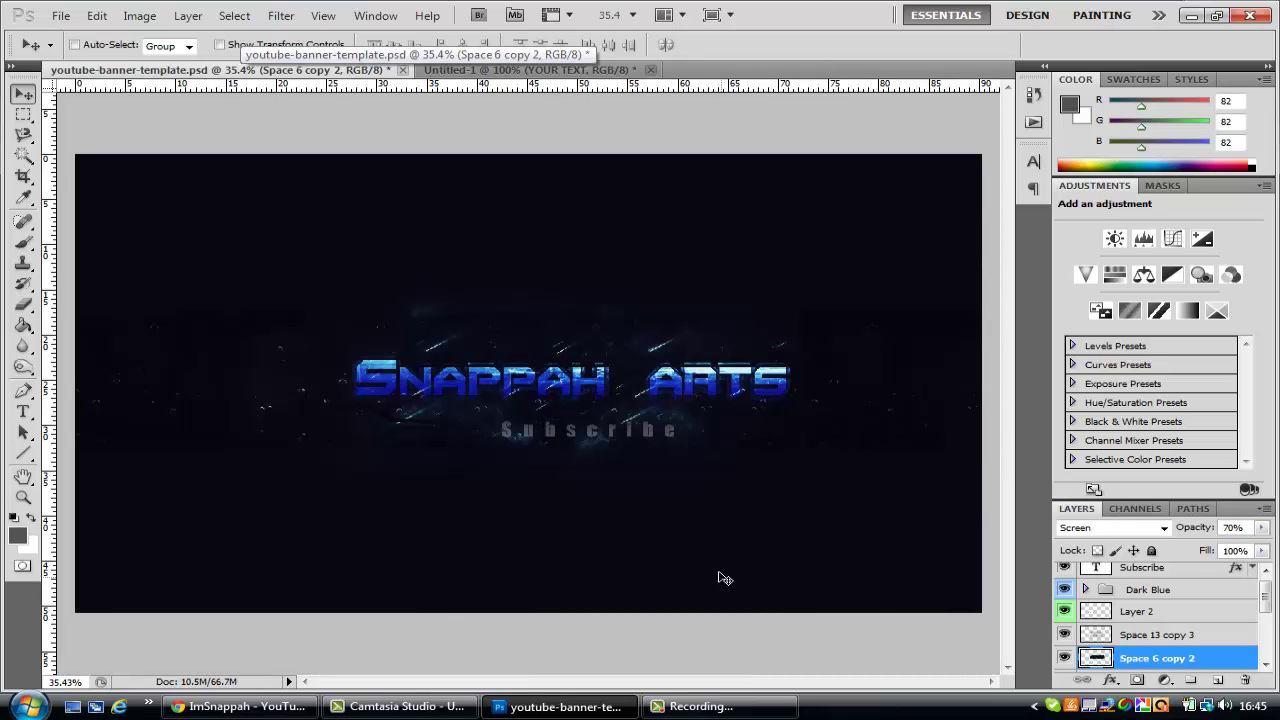
click(515, 71)
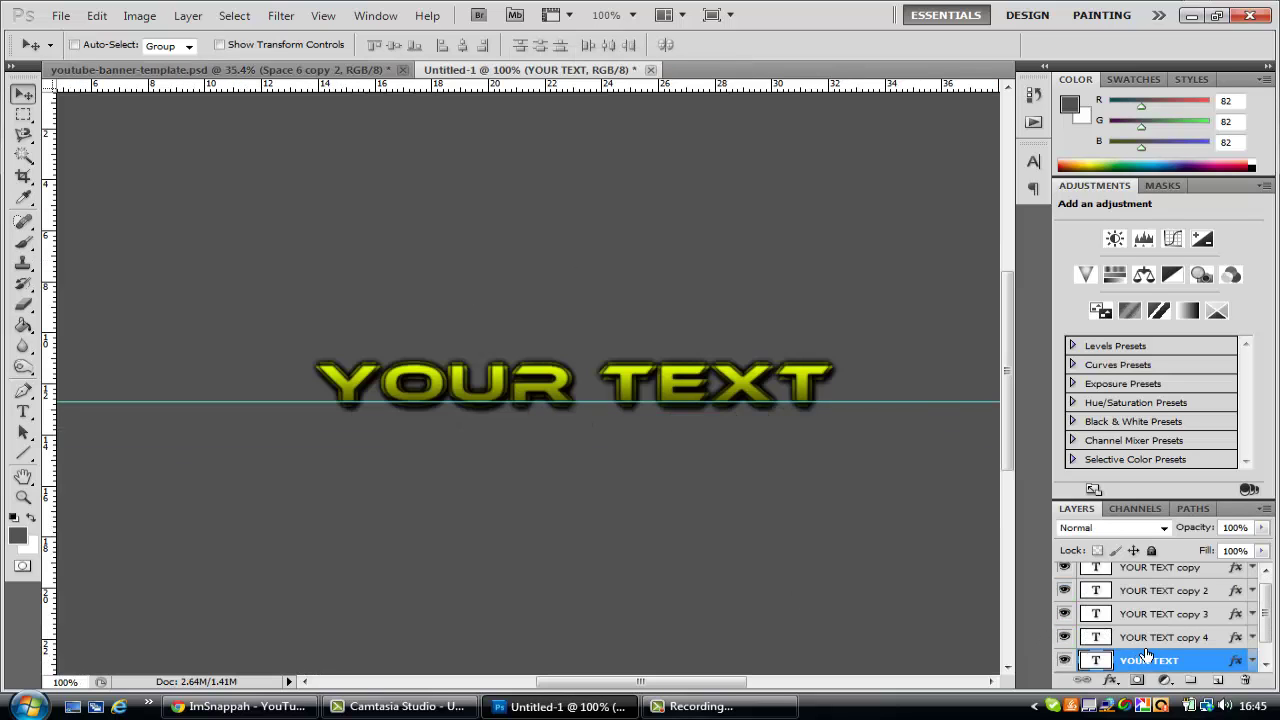
Select the layers from YOUR TEXT copy 2 down to YOUR TEXT.
click(1177, 643)
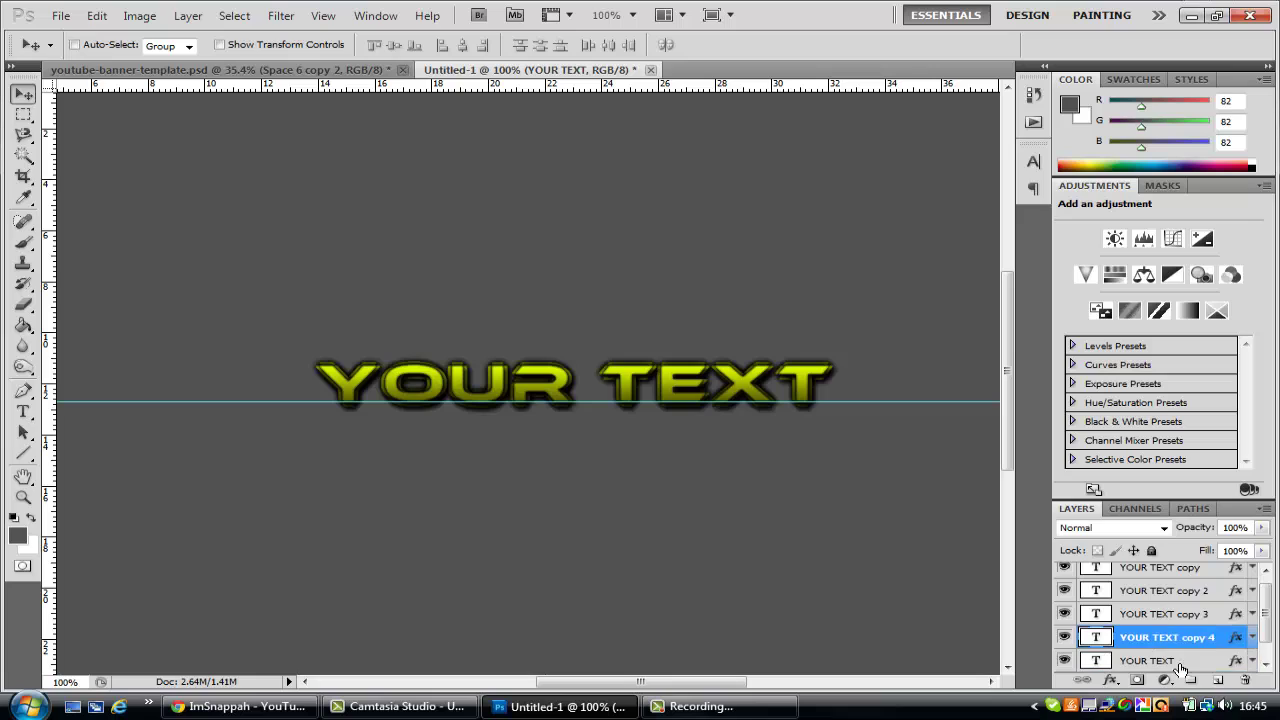
click(1177, 662)
click(1178, 640)
scroll(1180, 636, up, 1)
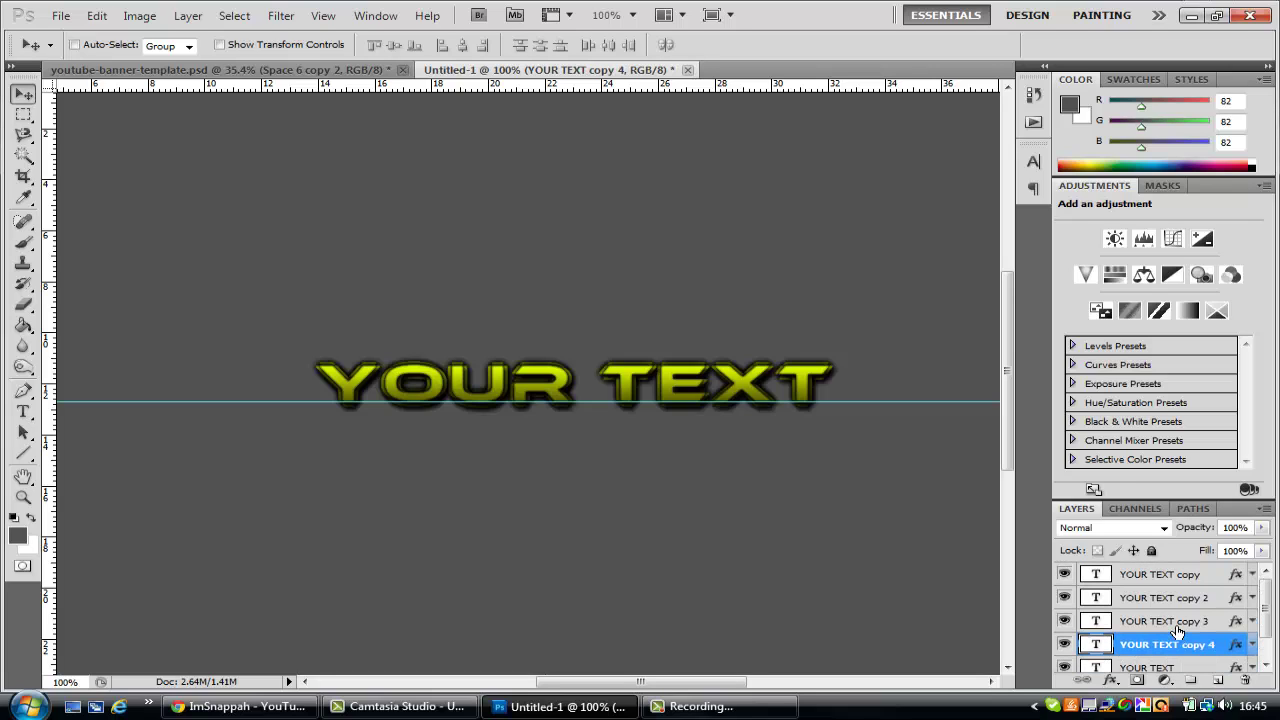
click(1185, 578)
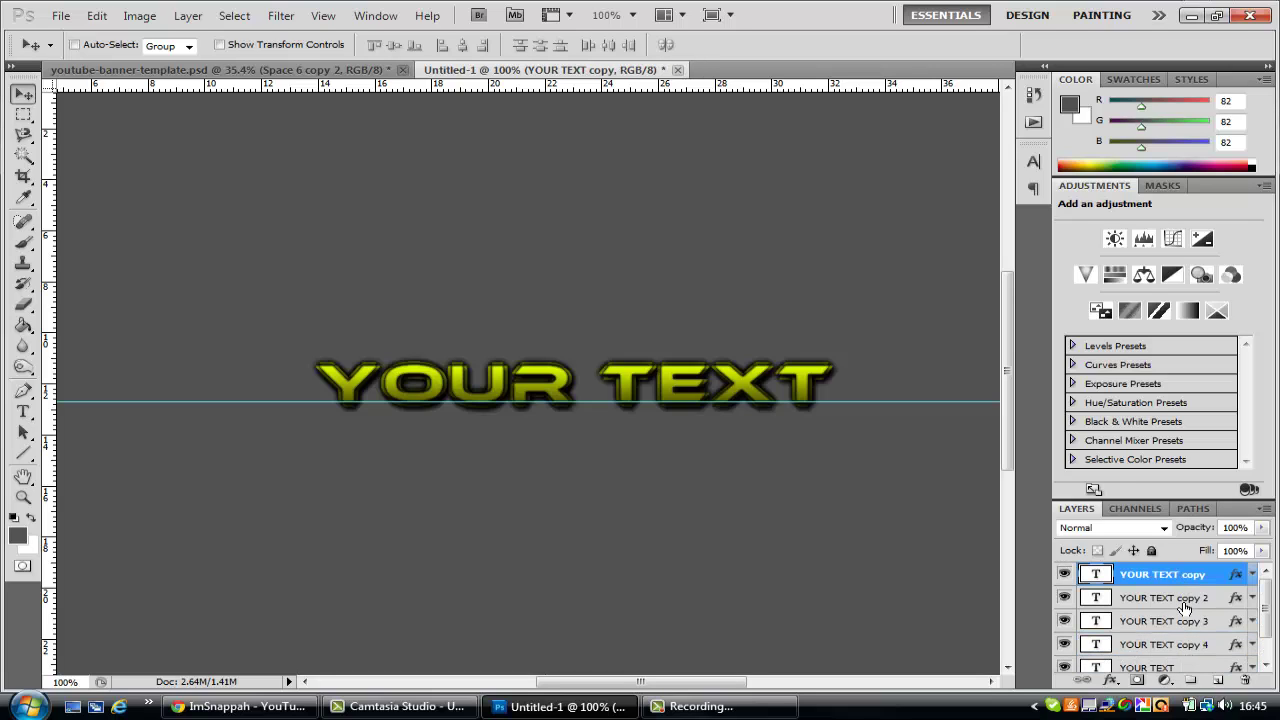
click(1183, 600)
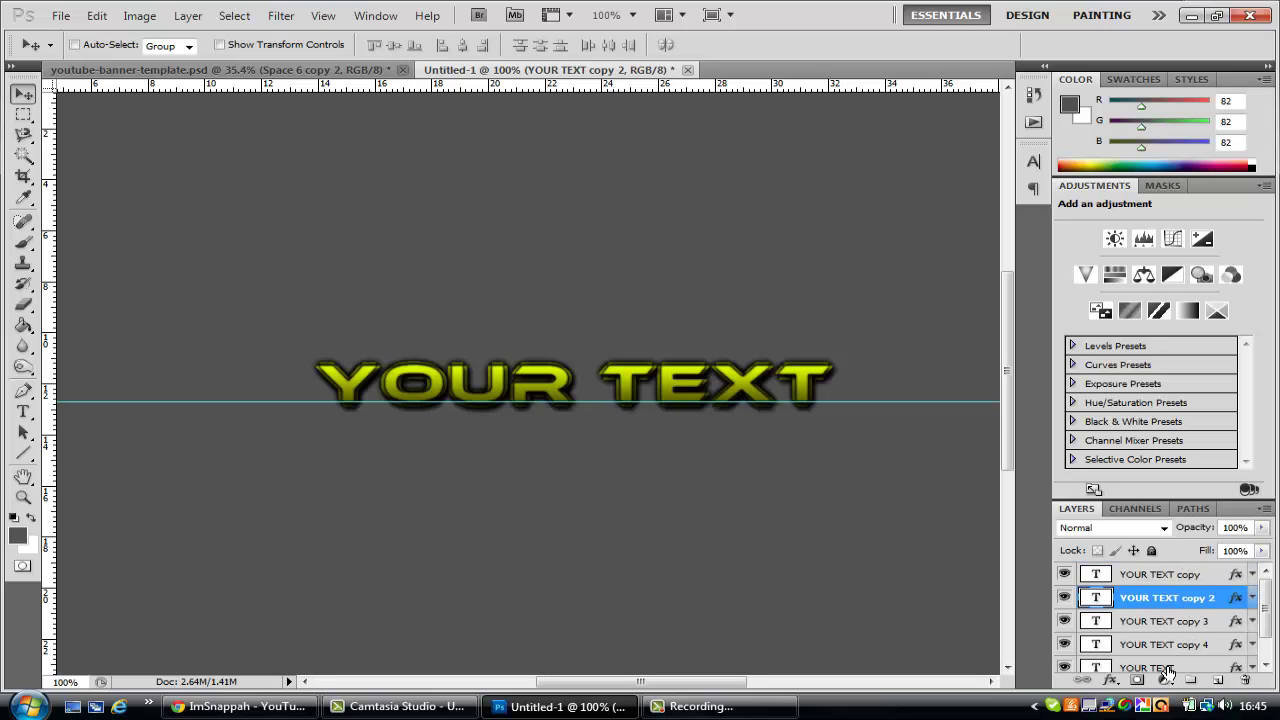
shift+click(1167, 667)
right_click(1168, 598)
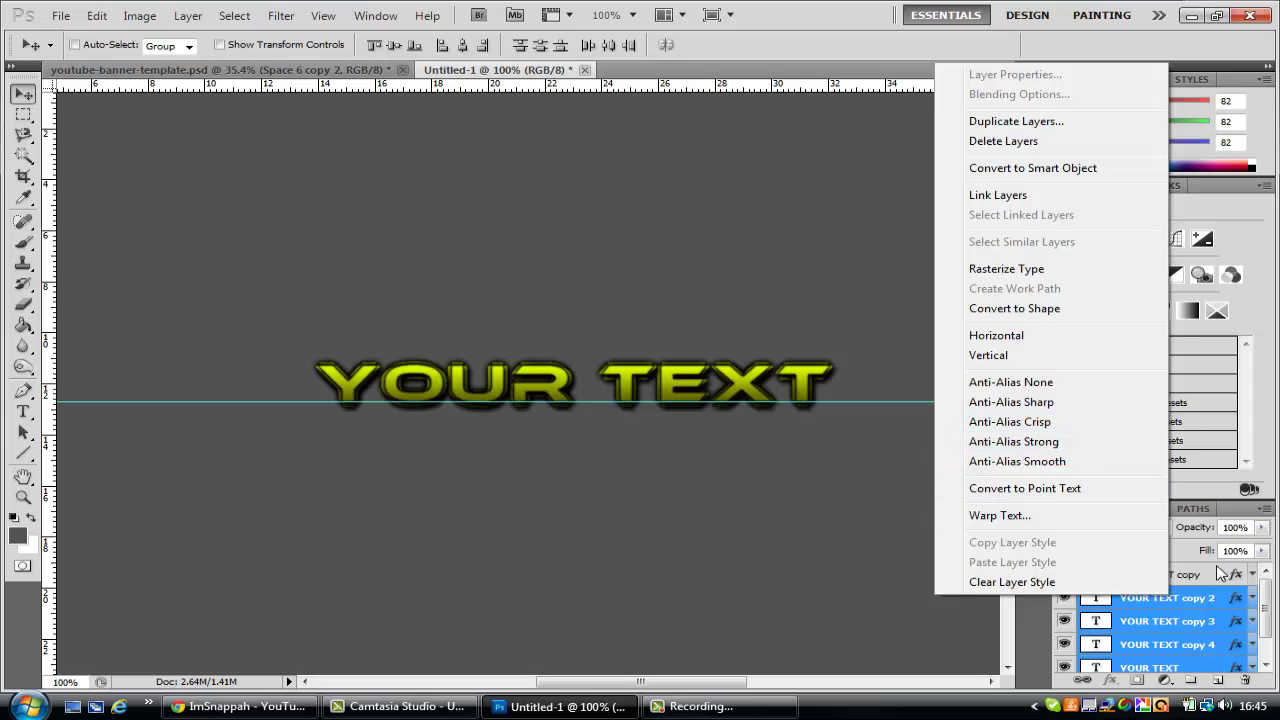
click(1218, 607)
Lower the selected layers' opacity to 60% and check each layer's opacity.
click(1260, 529)
drag(1262, 558, 1225, 562)
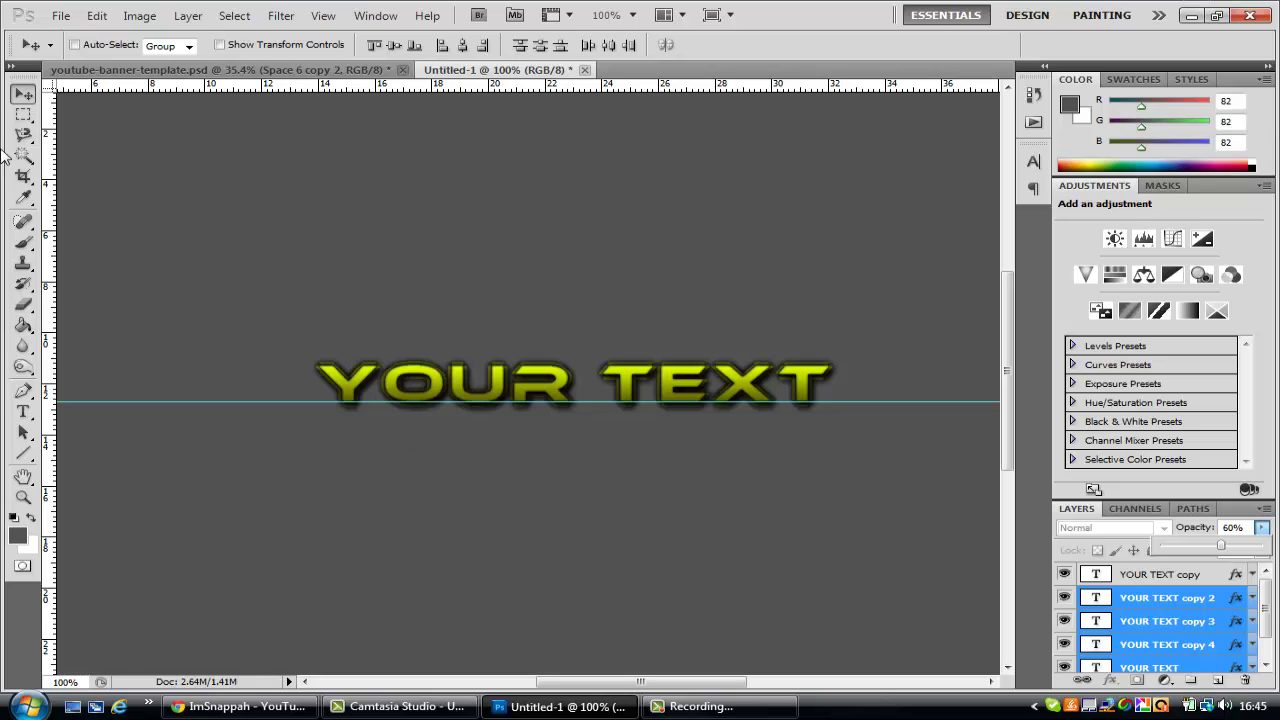
click(1263, 528)
click(1165, 620)
click(1174, 598)
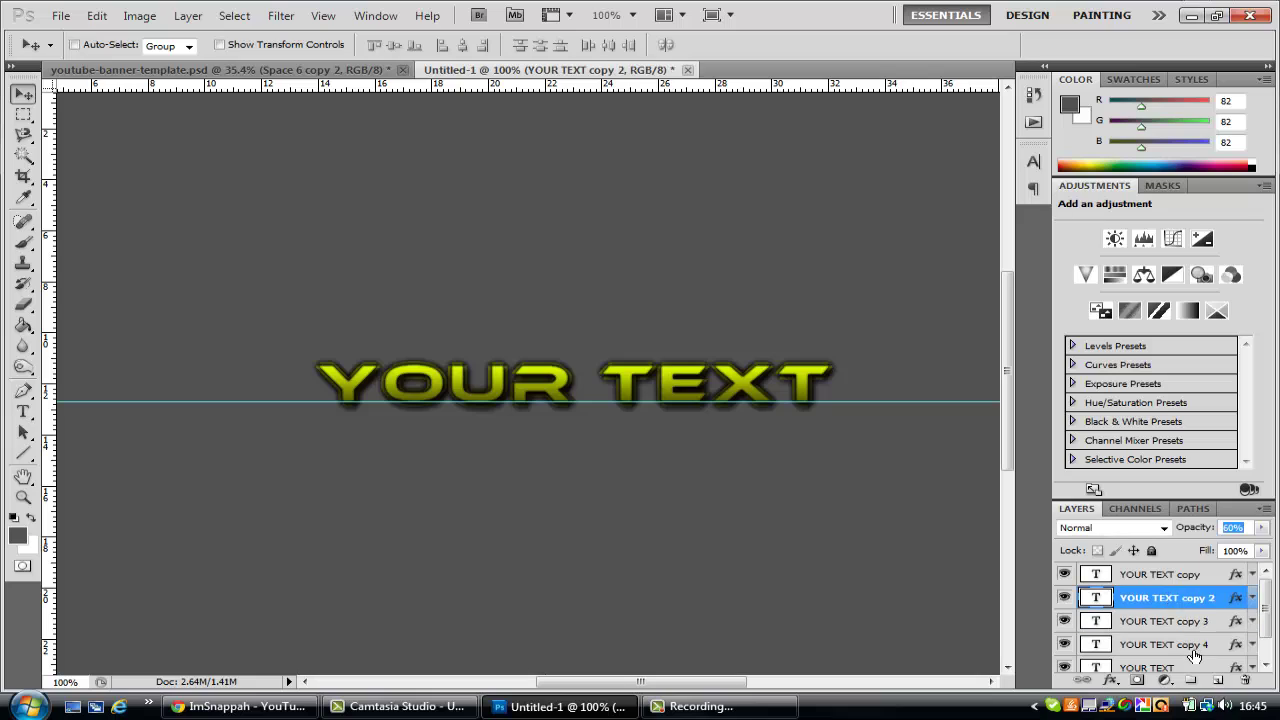
click(1188, 574)
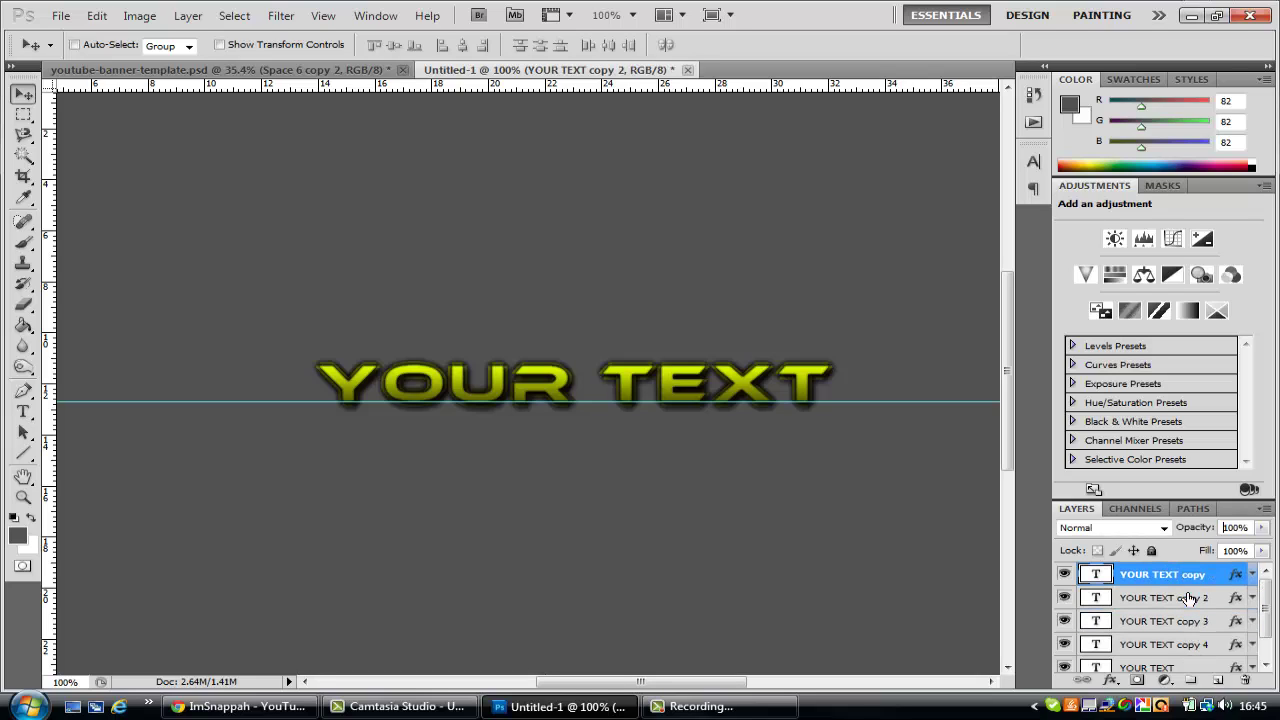
scroll(1180, 665, down, 1)
scroll(1180, 665, down, 1)
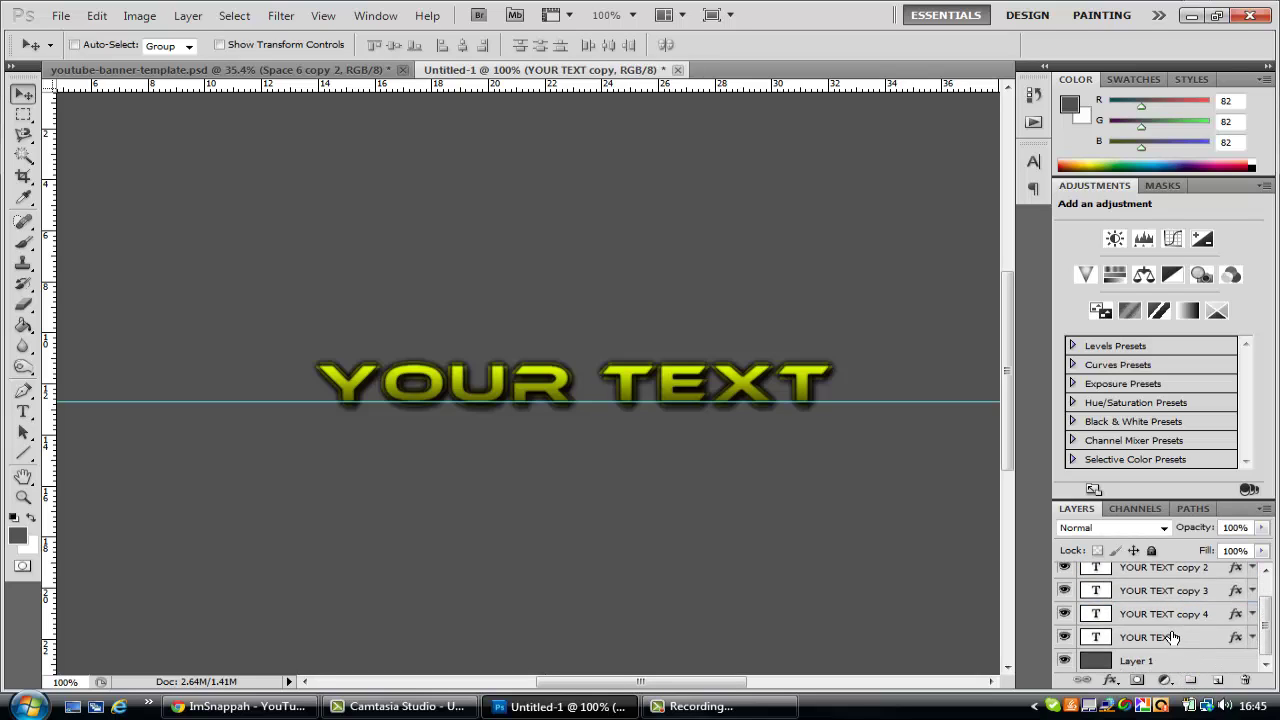
Merge the four selected text layers into one layer from the Layer menu.
shift+click(1163, 641)
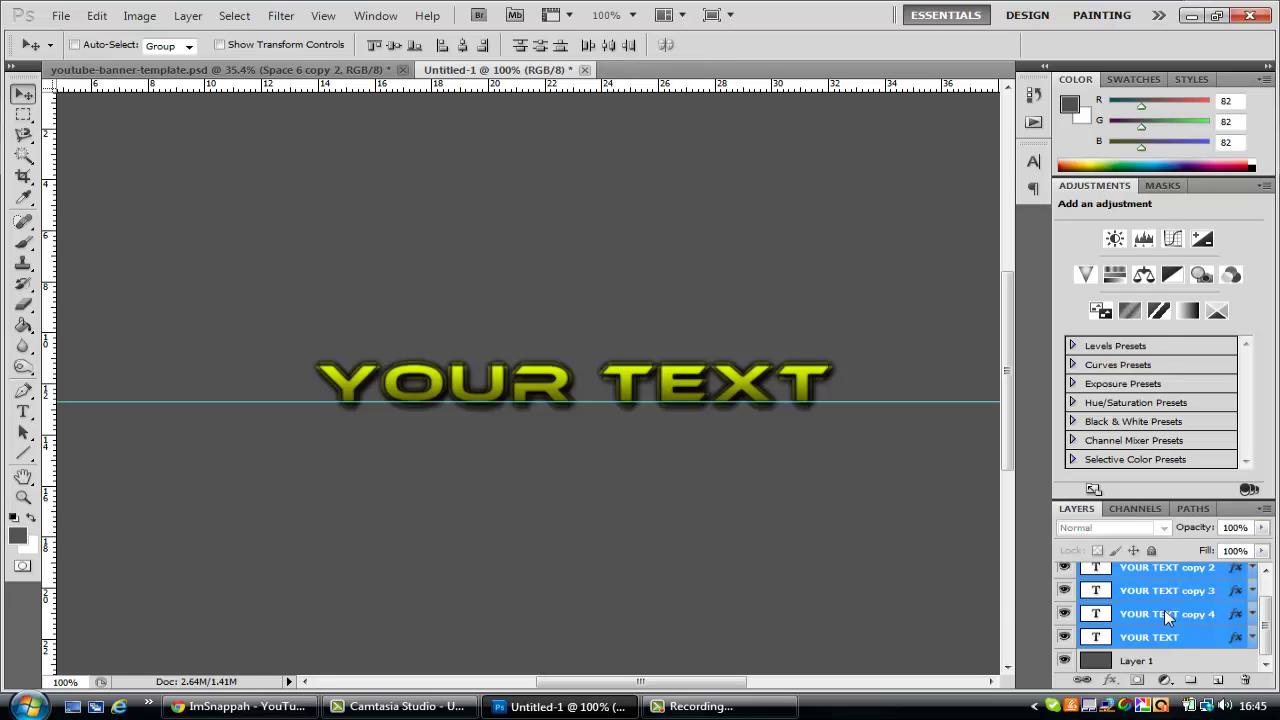
right_click(1166, 617)
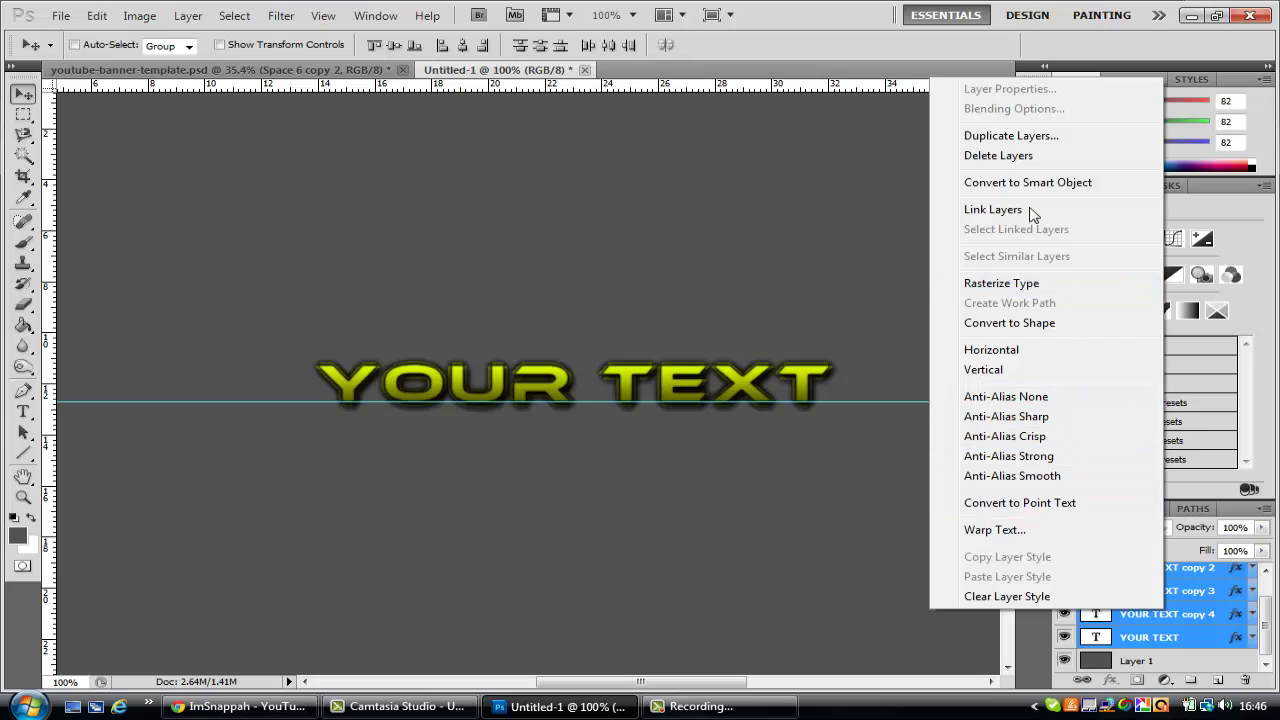
right_click(1200, 597)
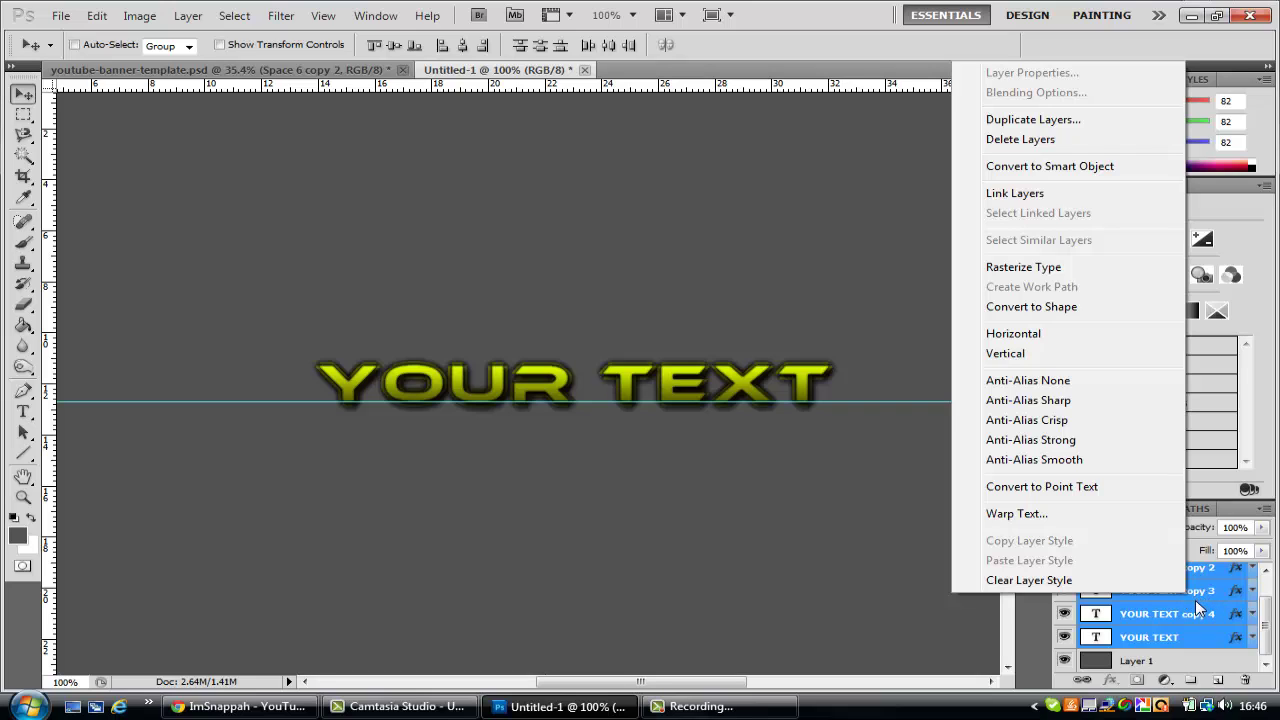
click(188, 15)
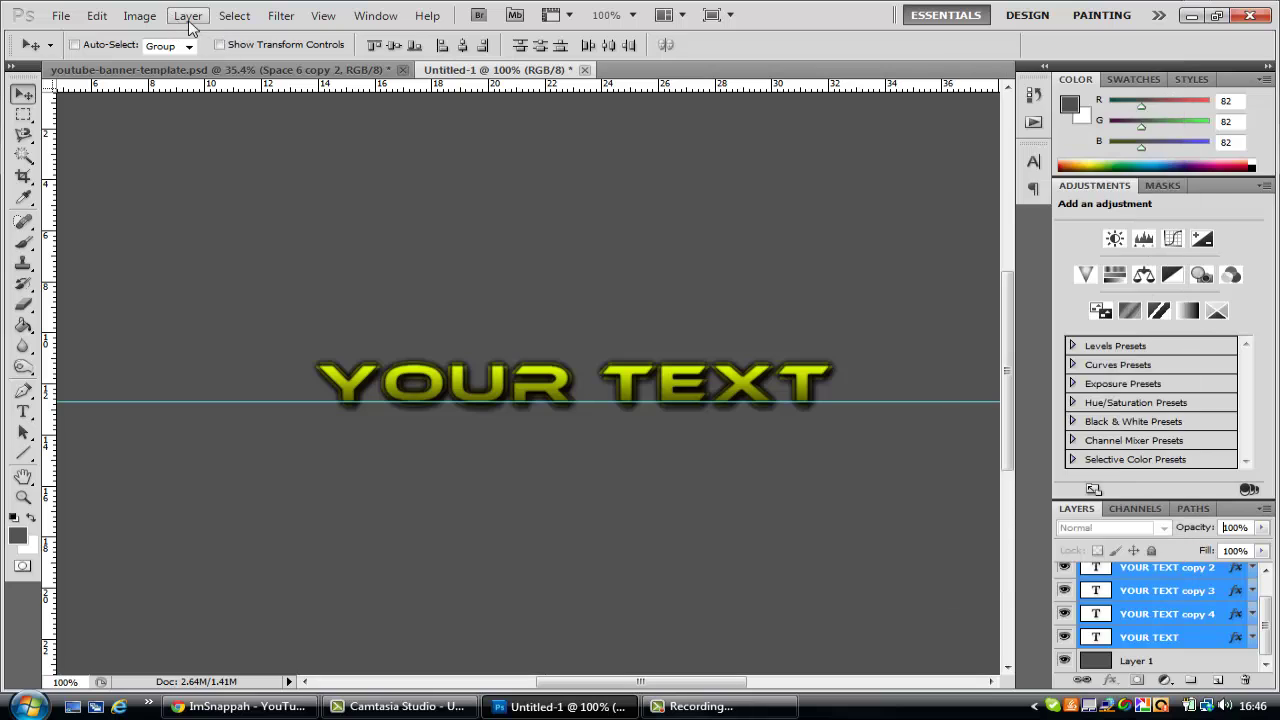
click(188, 15)
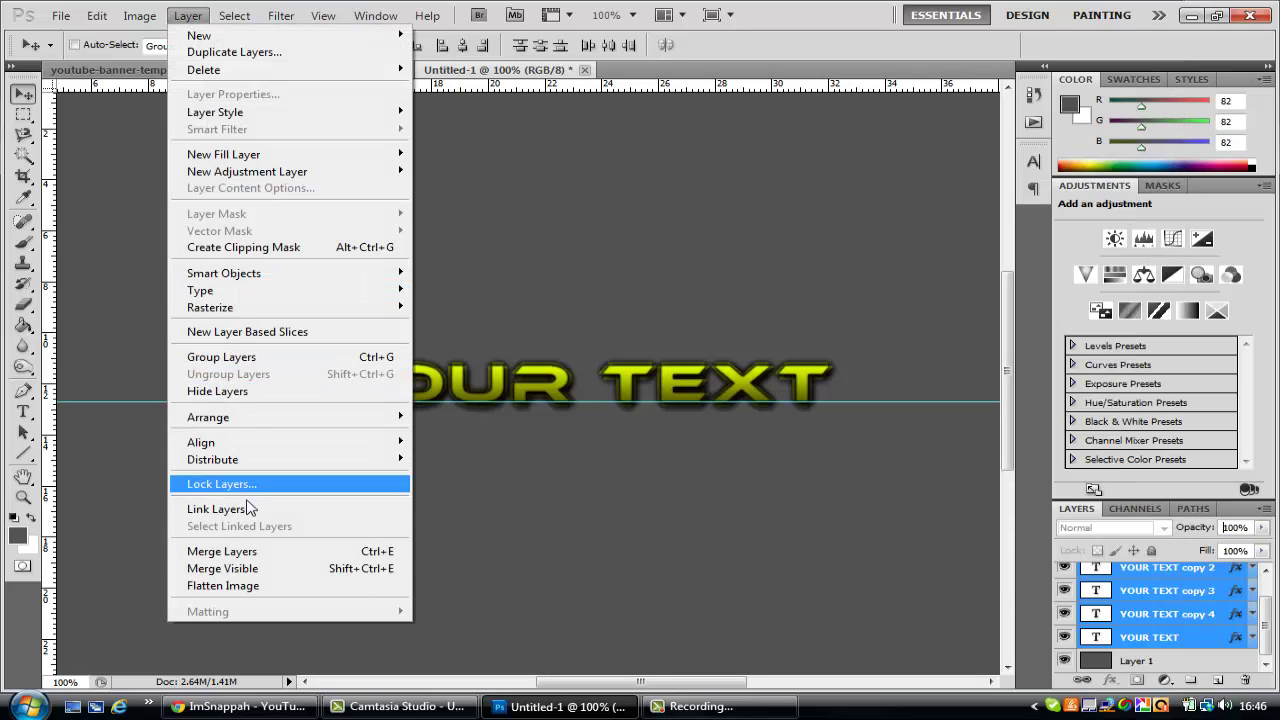
click(250, 556)
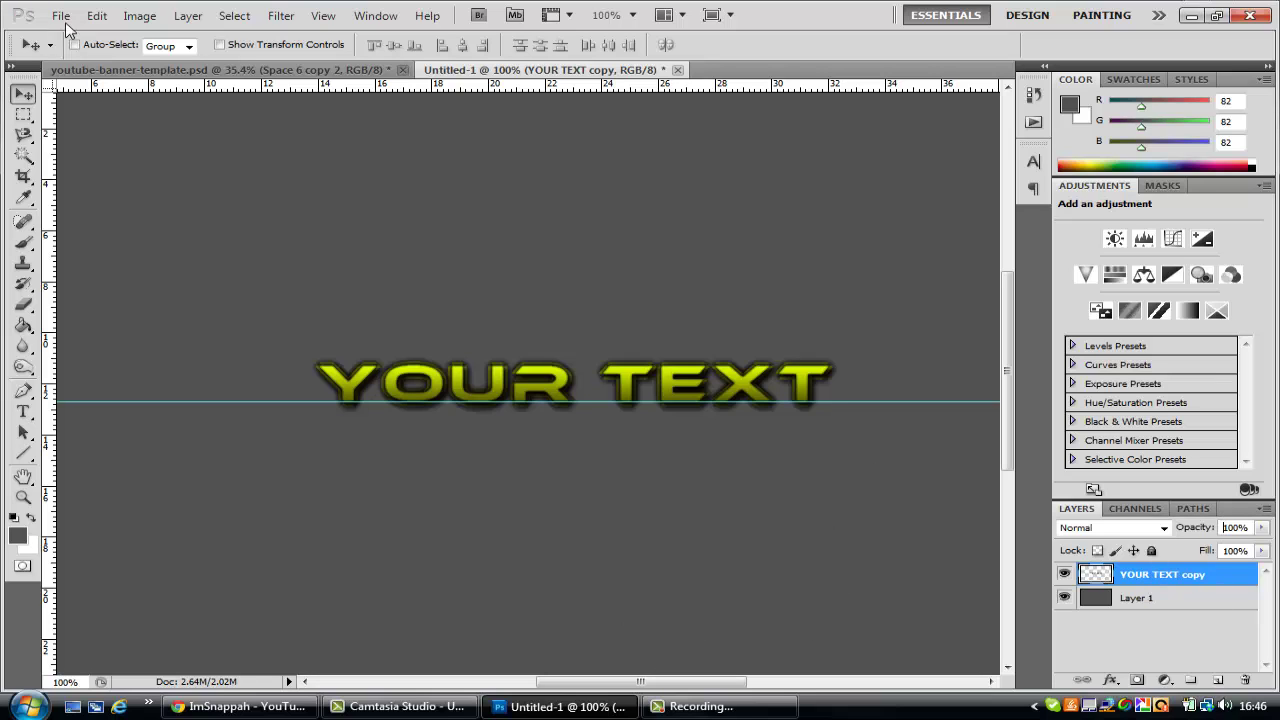
click(60, 16)
Open t4 from Removable Disk > Packs > Textures through File > Open.
click(89, 57)
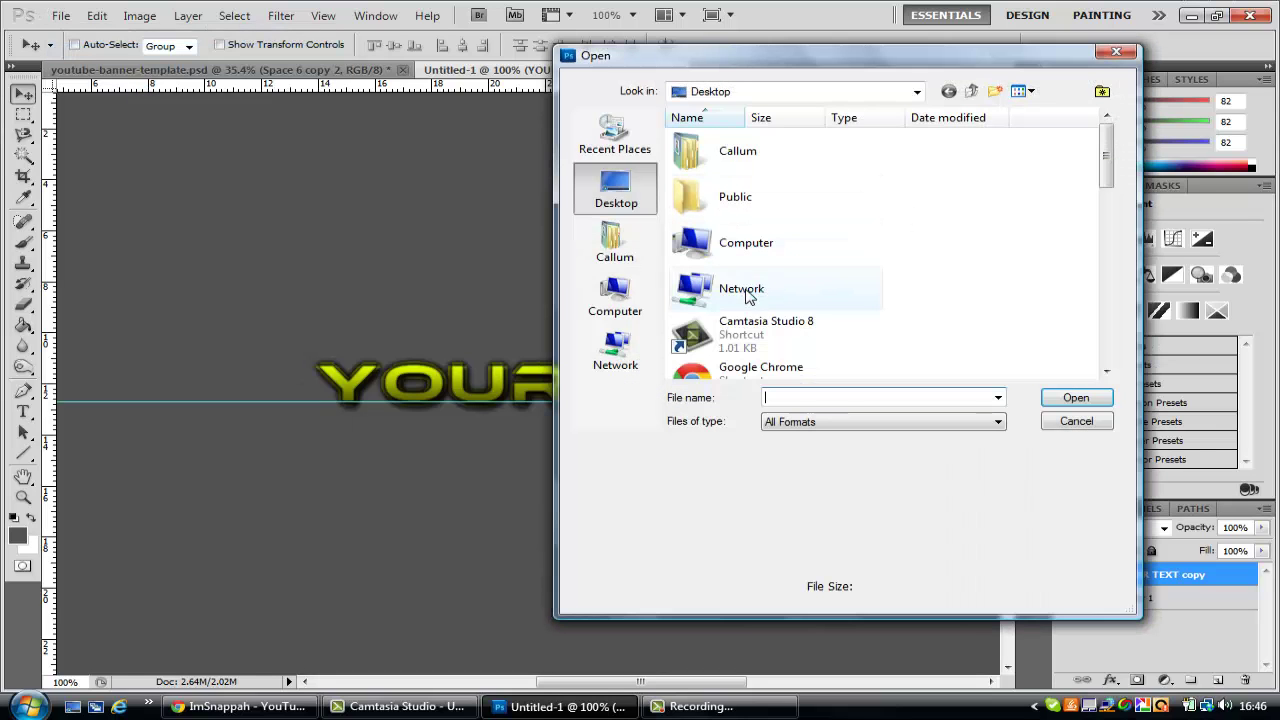
drag(1105, 160, 1105, 227)
click(700, 706)
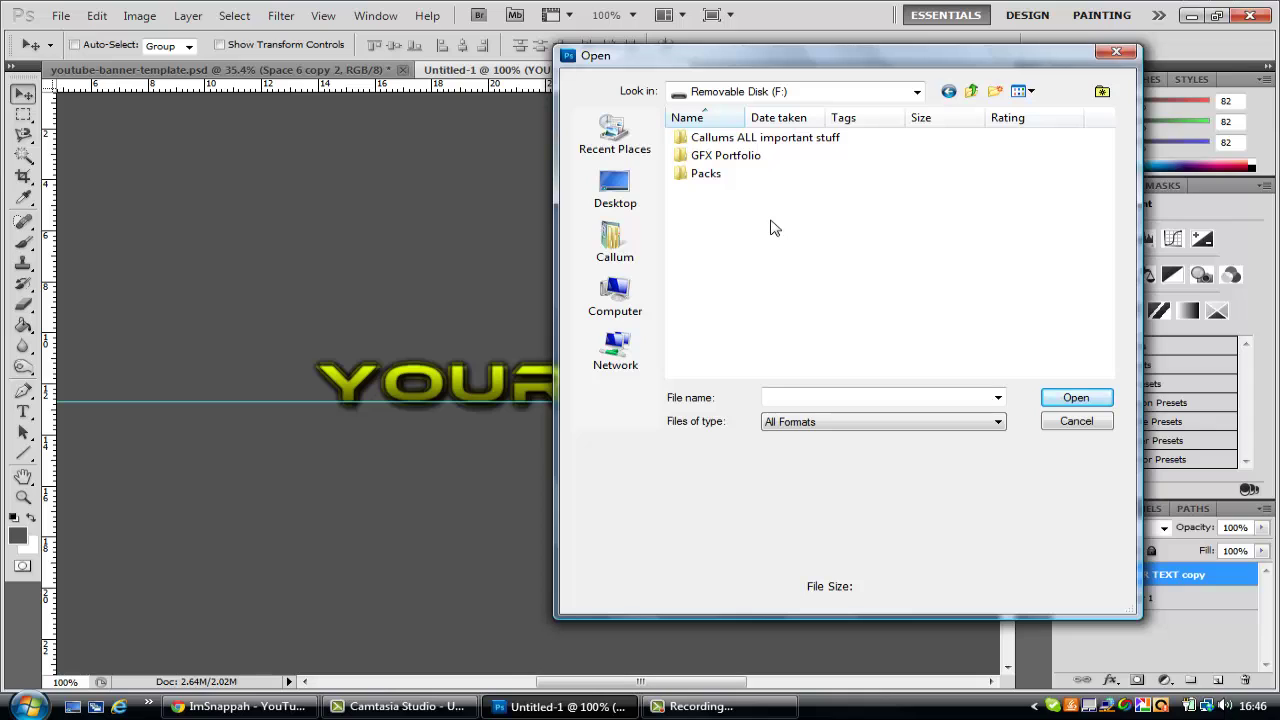
double_click(743, 173)
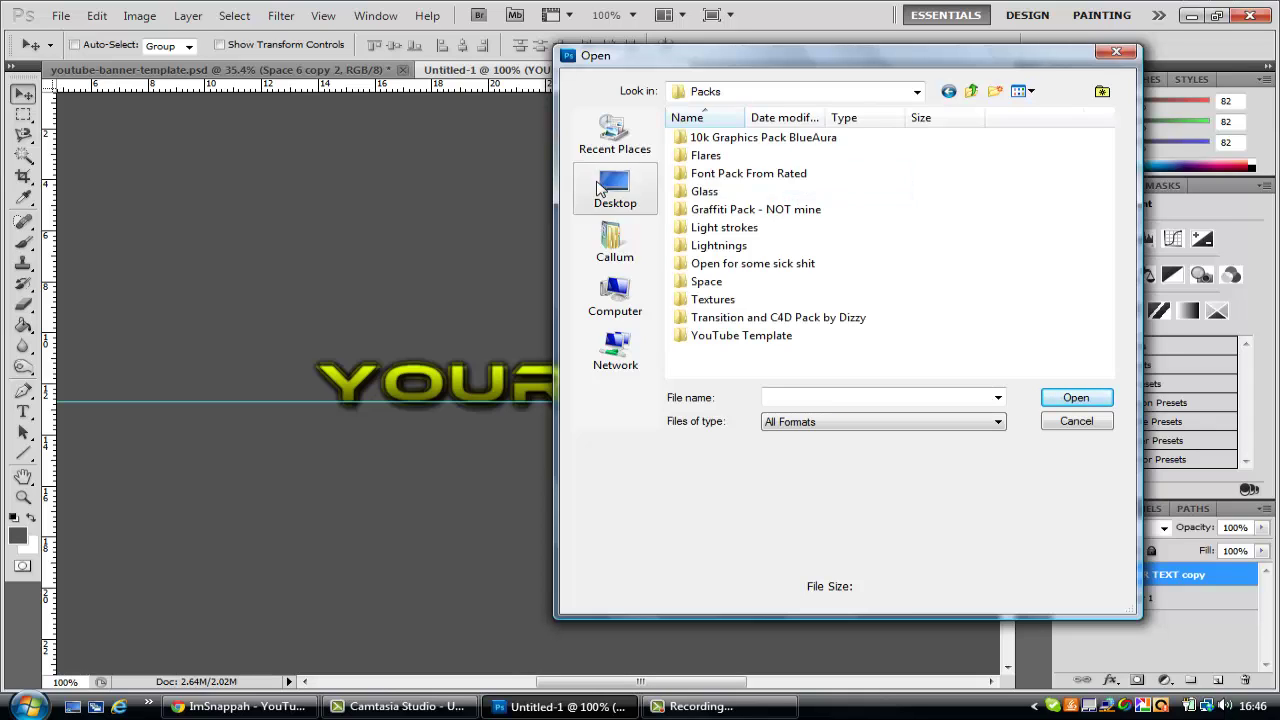
double_click(712, 299)
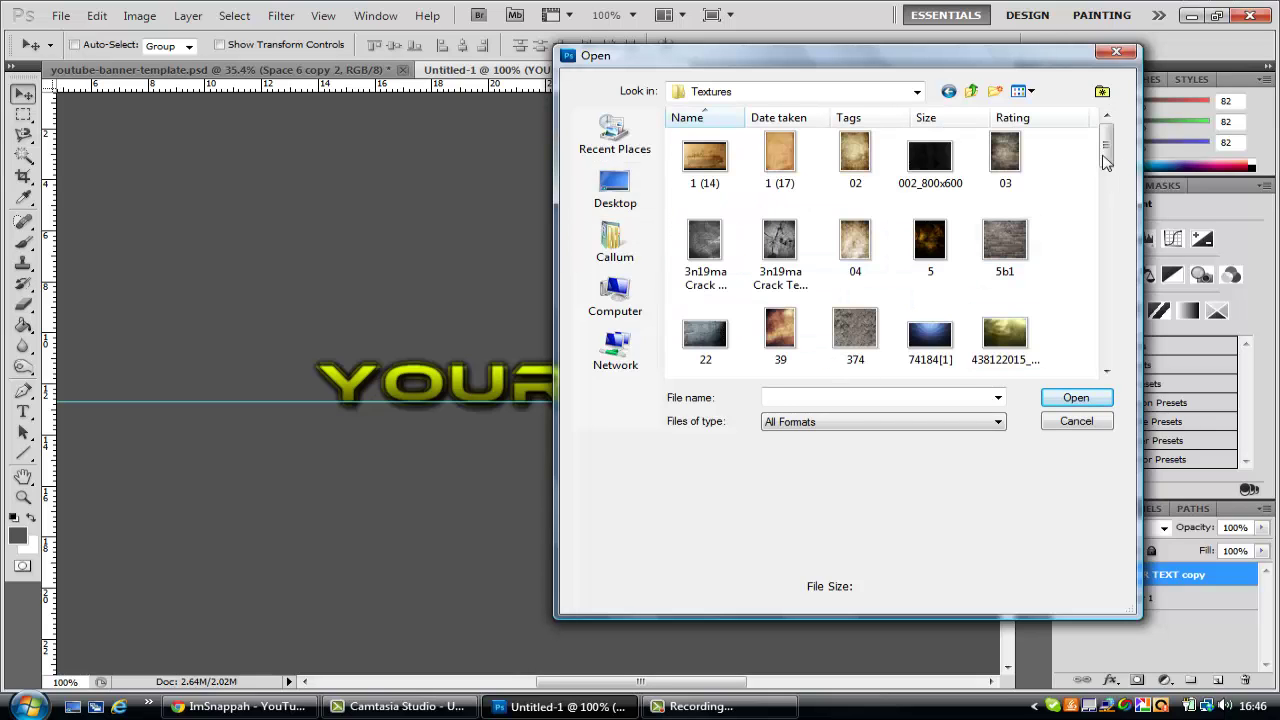
drag(1105, 162, 1108, 288)
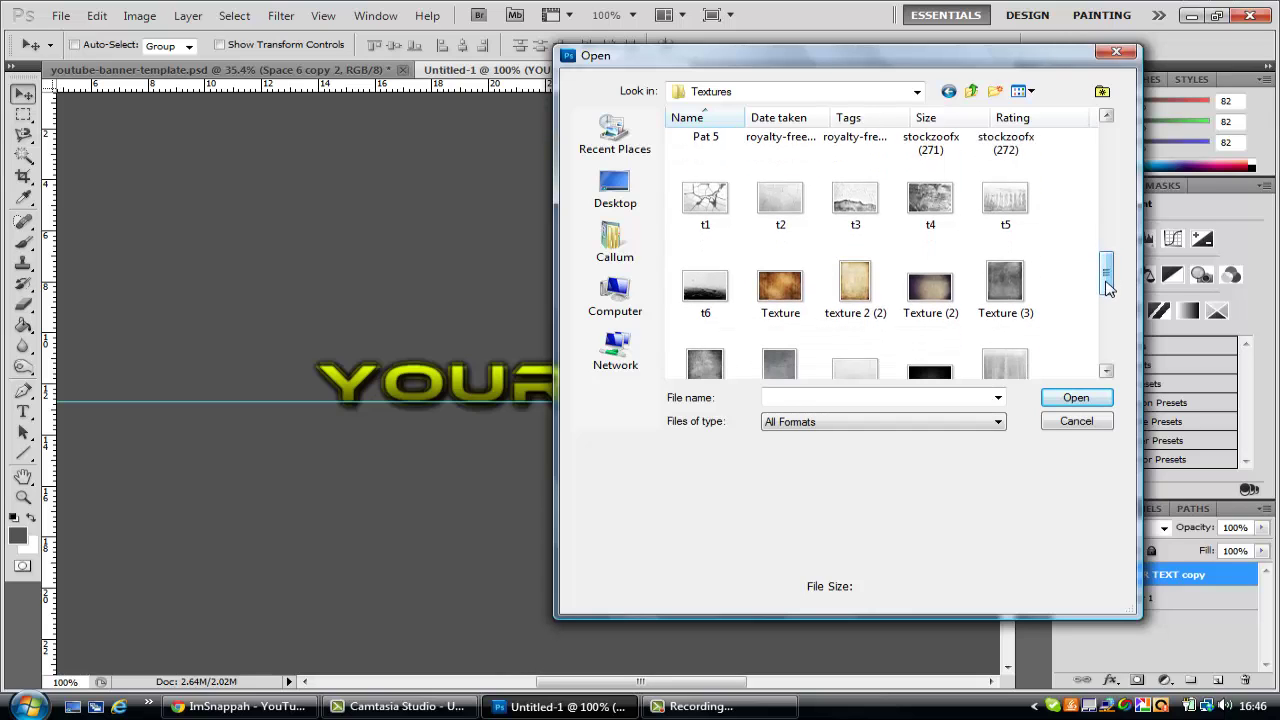
scroll(958, 241, down, 5)
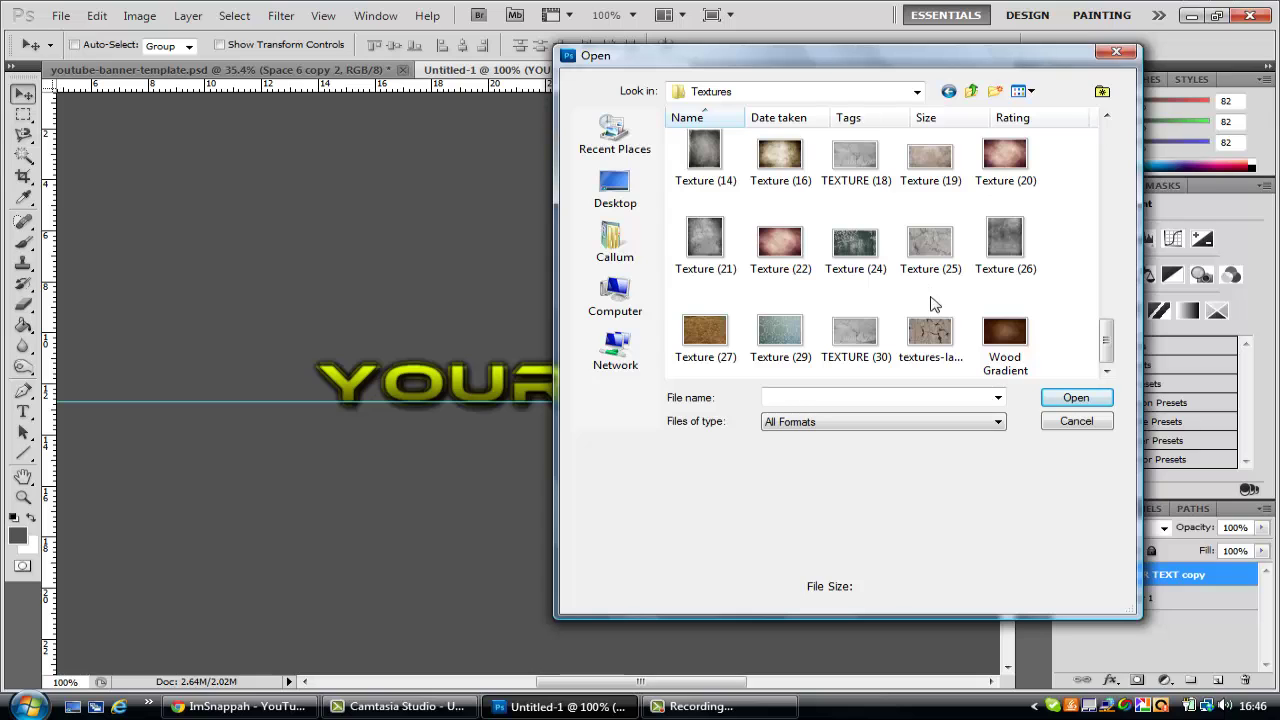
scroll(940, 272, up, 5)
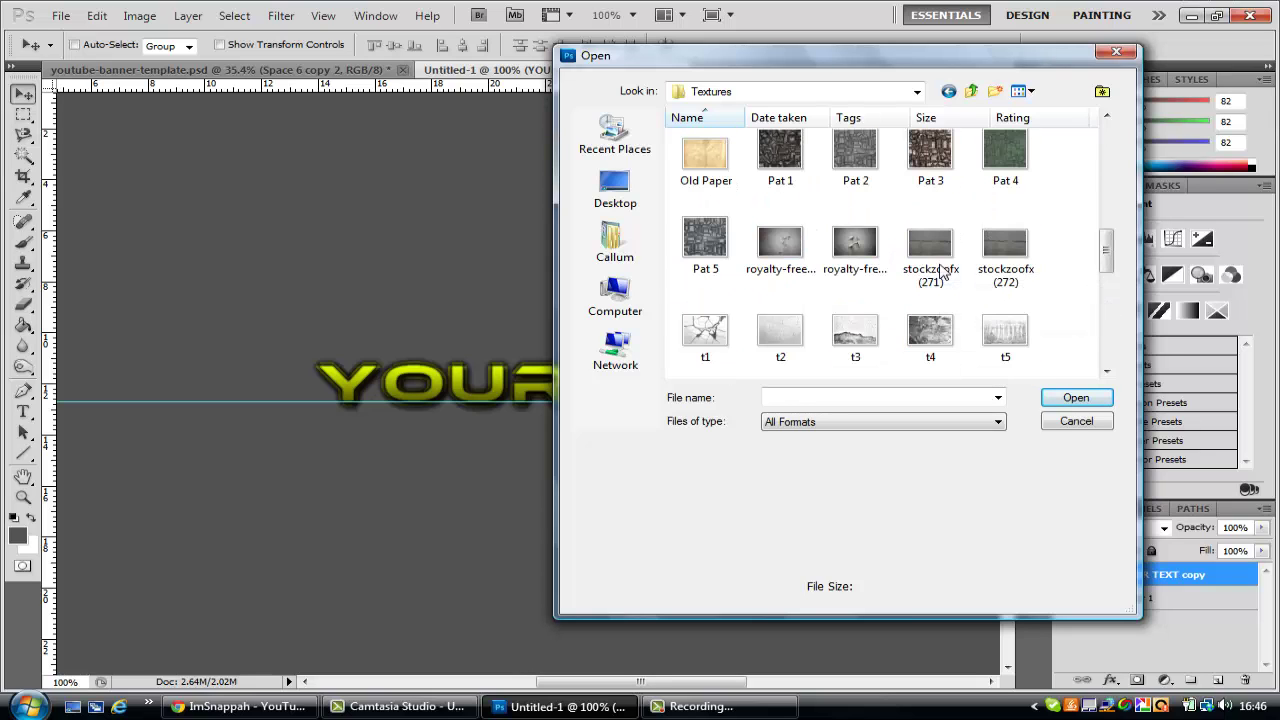
double_click(940, 330)
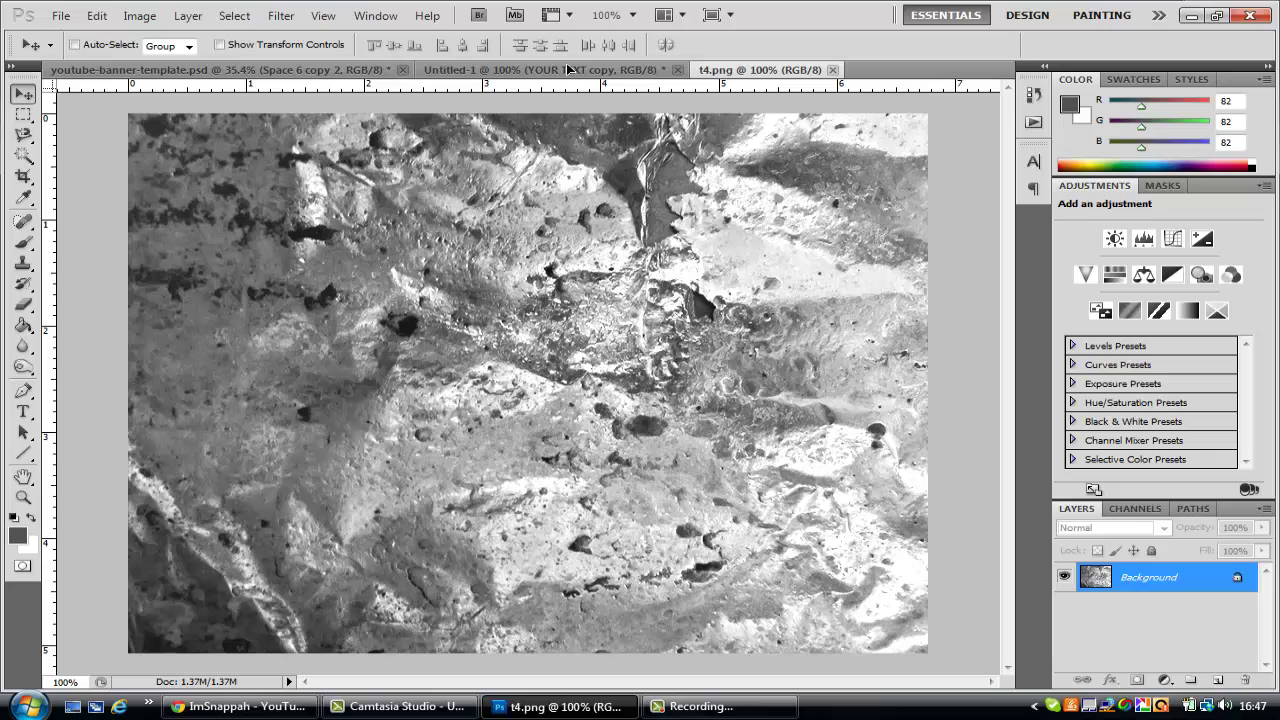
Drag t4 into Untitled-1 as Layer 2, scale it to about 96% × 44%, and position it over the text.
drag(566, 68, 755, 368)
key(ctrl+t)
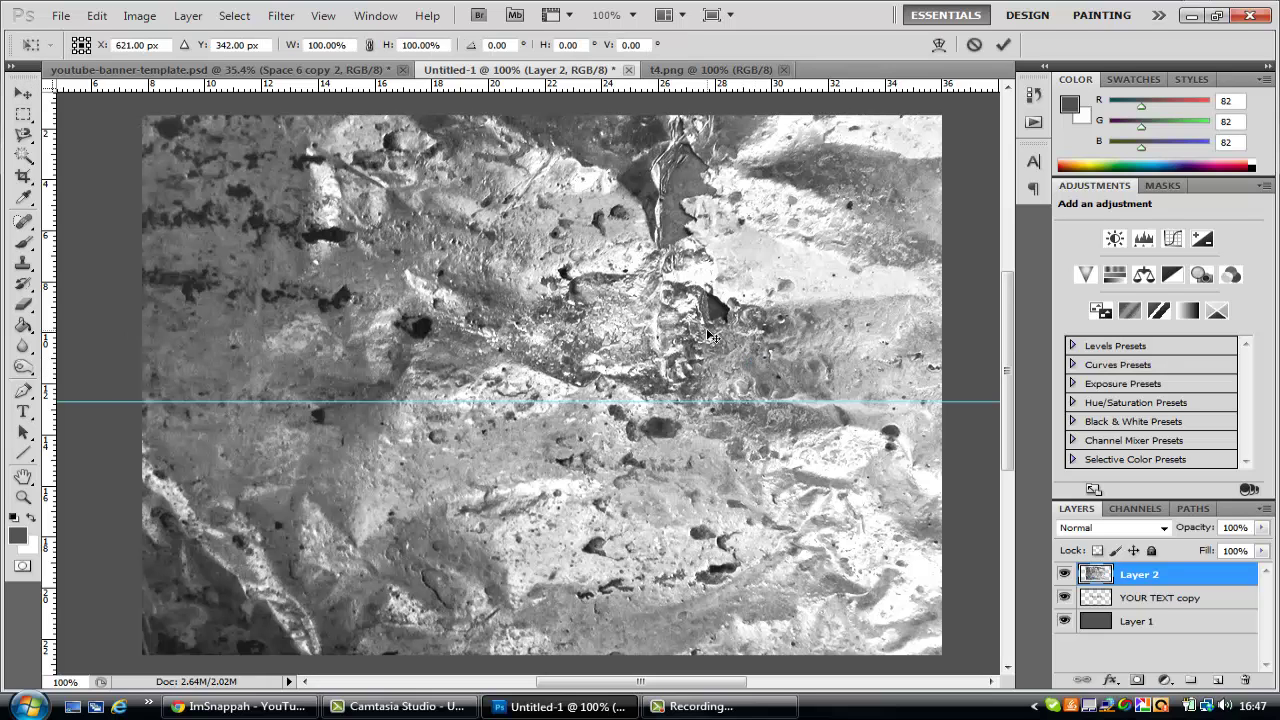
drag(941, 115, 913, 415)
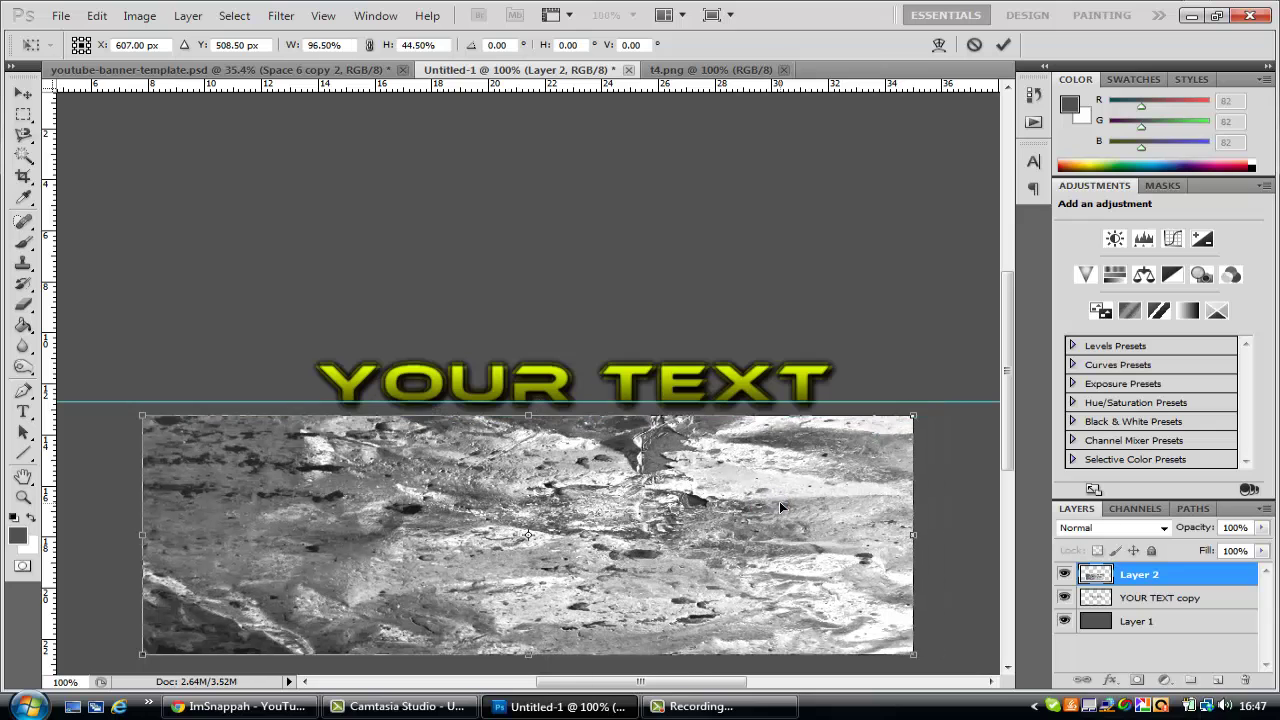
drag(779, 497, 806, 360)
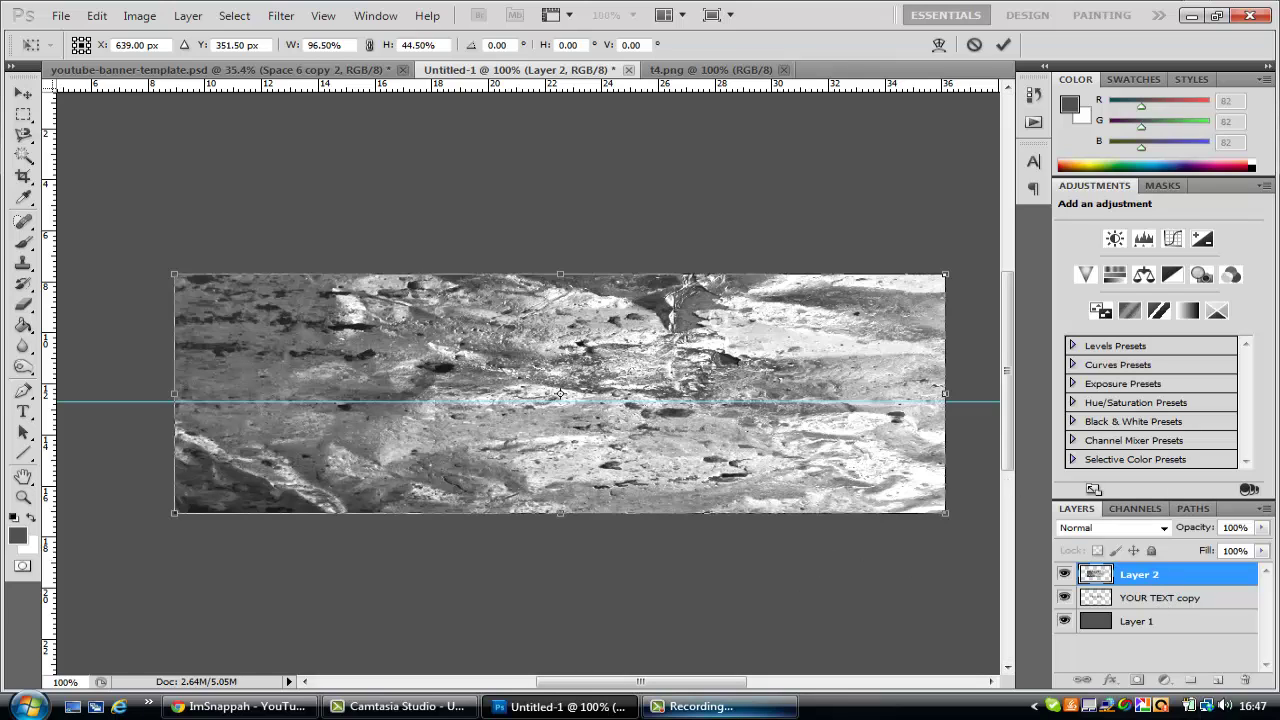
click(735, 712)
click(1186, 635)
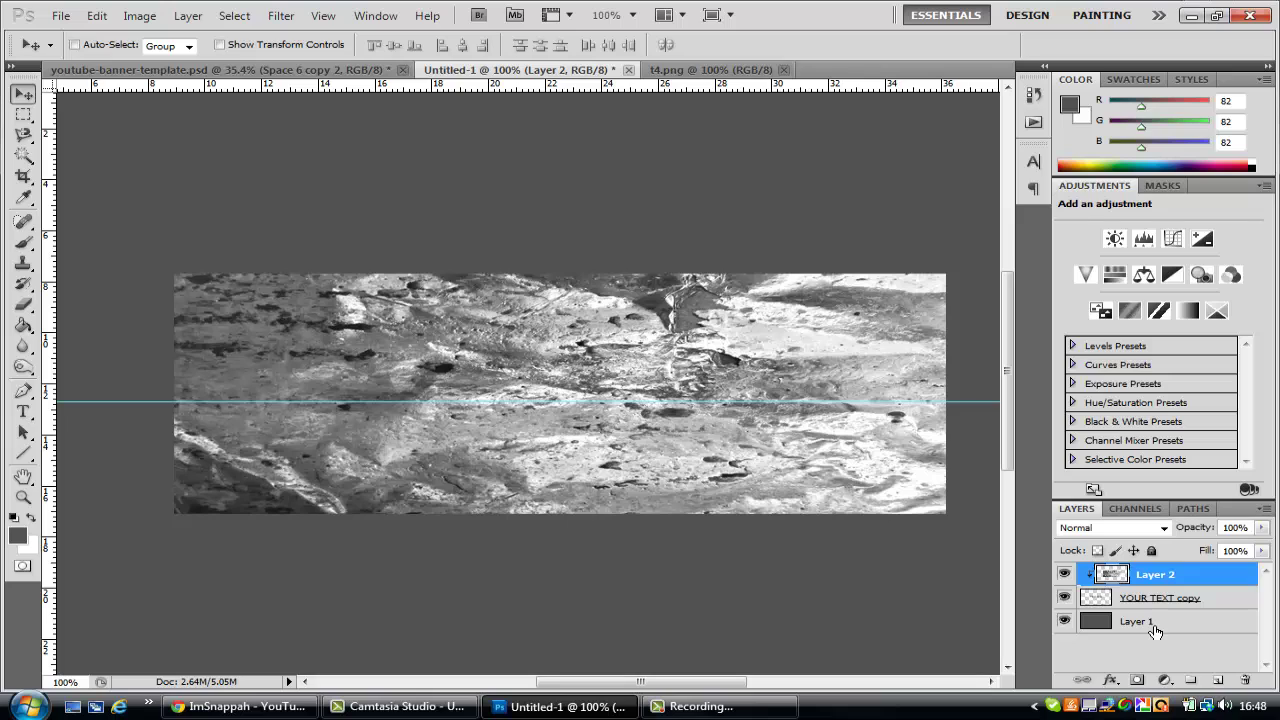
Clip the rock texture to the text with Ctrl+Alt+G and set its blend mode to Overlay.
key(ctrl+alt+g)
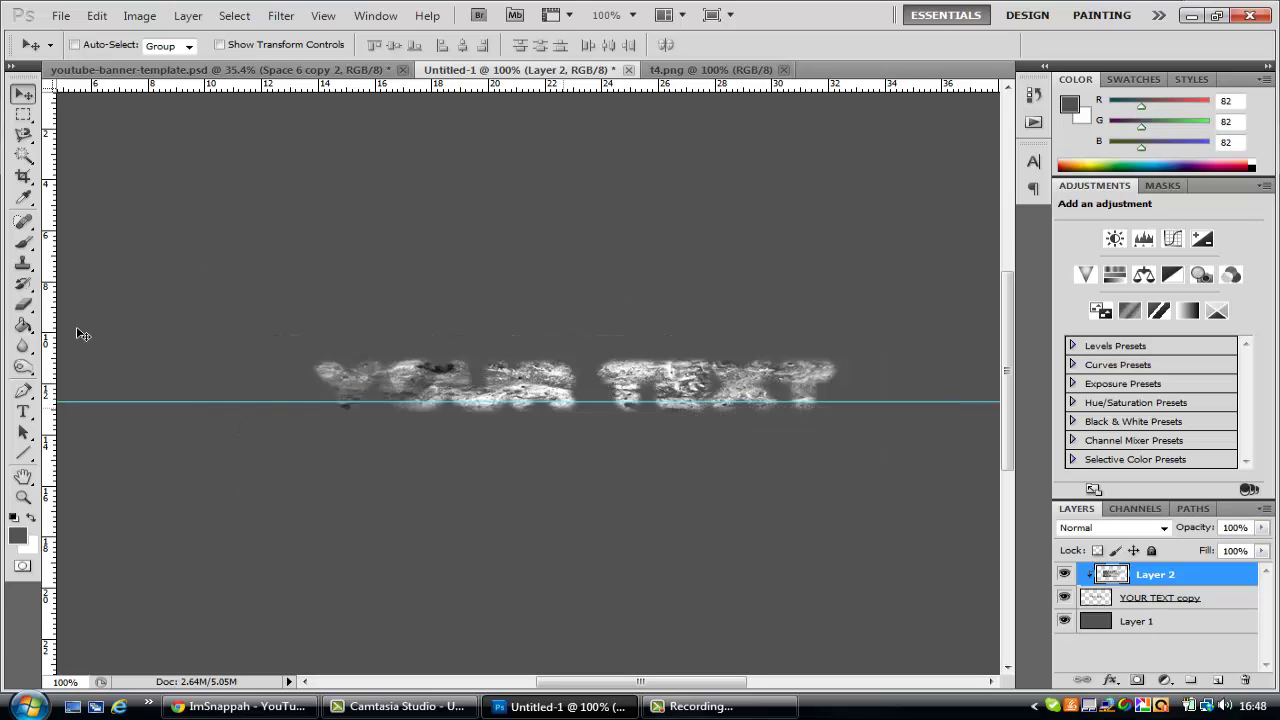
right_click(1168, 577)
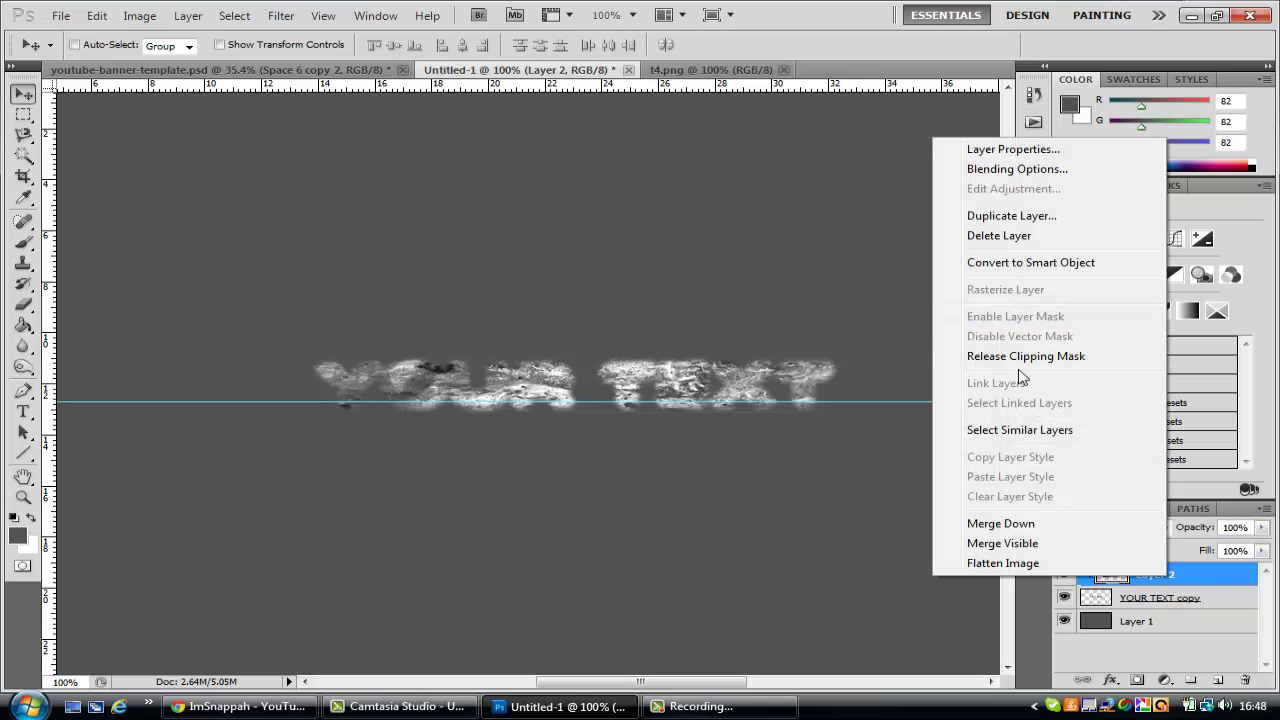
key(Escape)
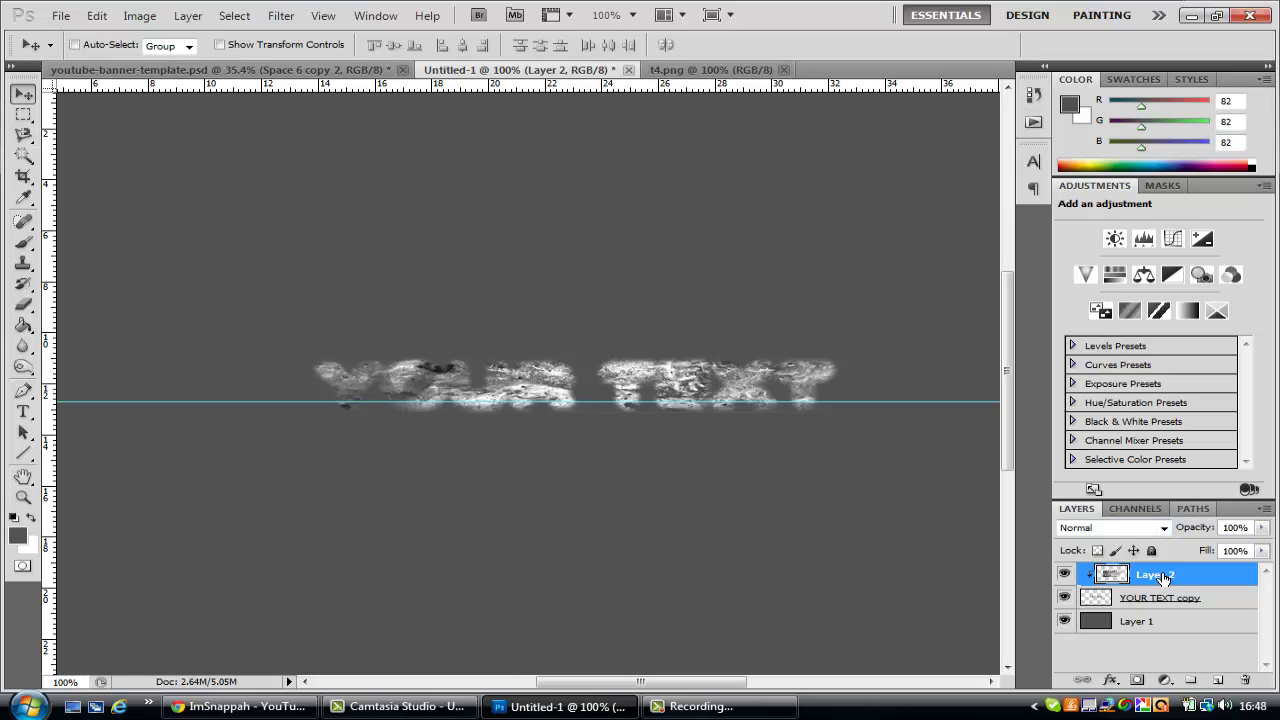
click(1166, 529)
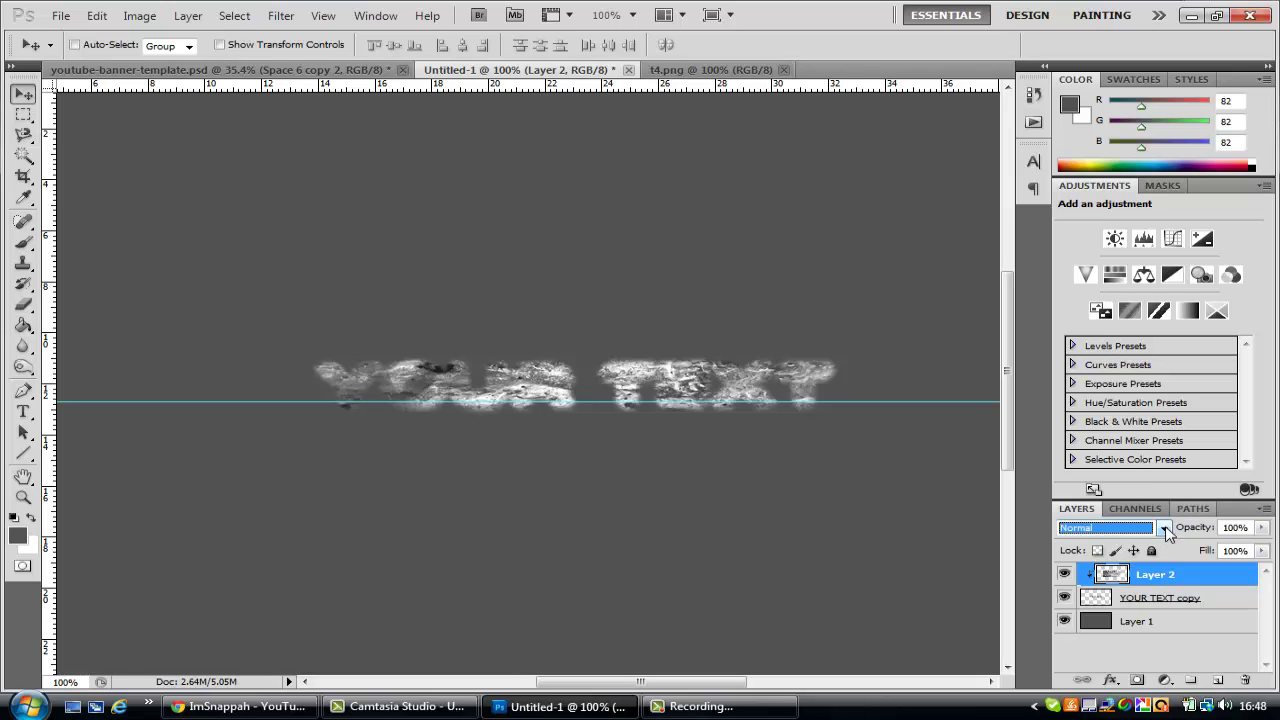
click(1166, 529)
click(1165, 531)
click(1166, 533)
click(1166, 533)
click(1165, 533)
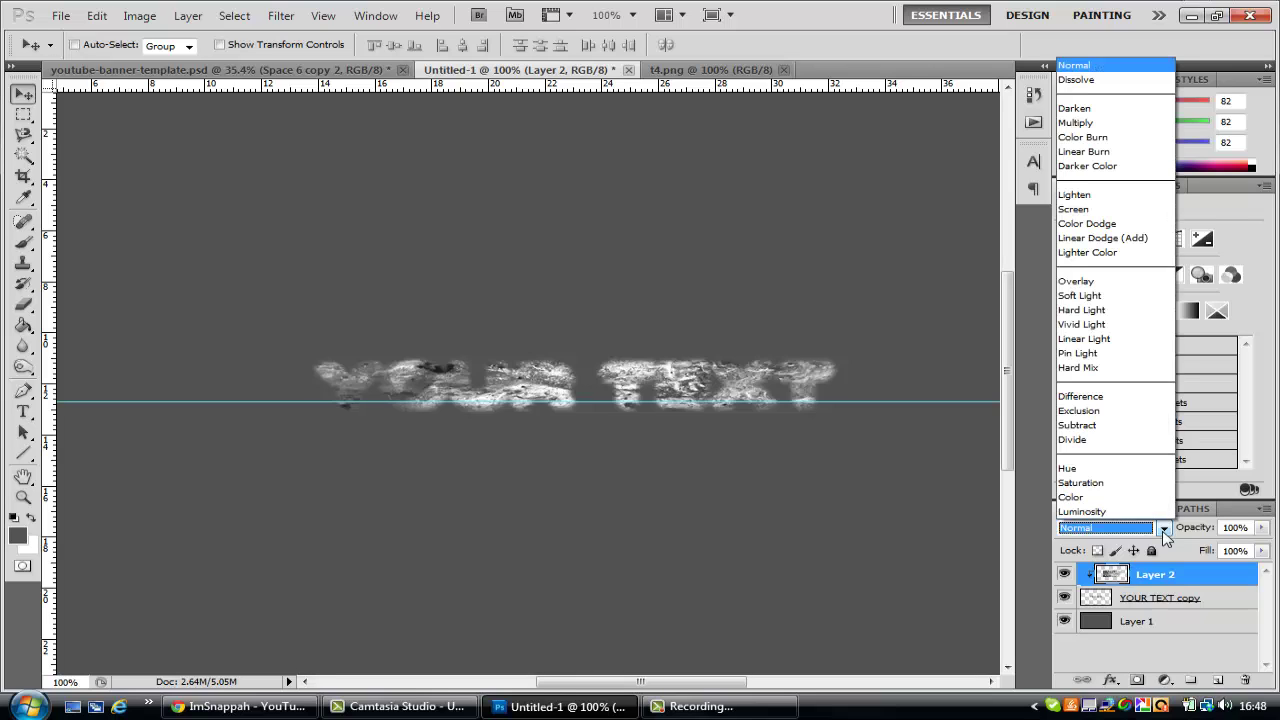
click(1090, 283)
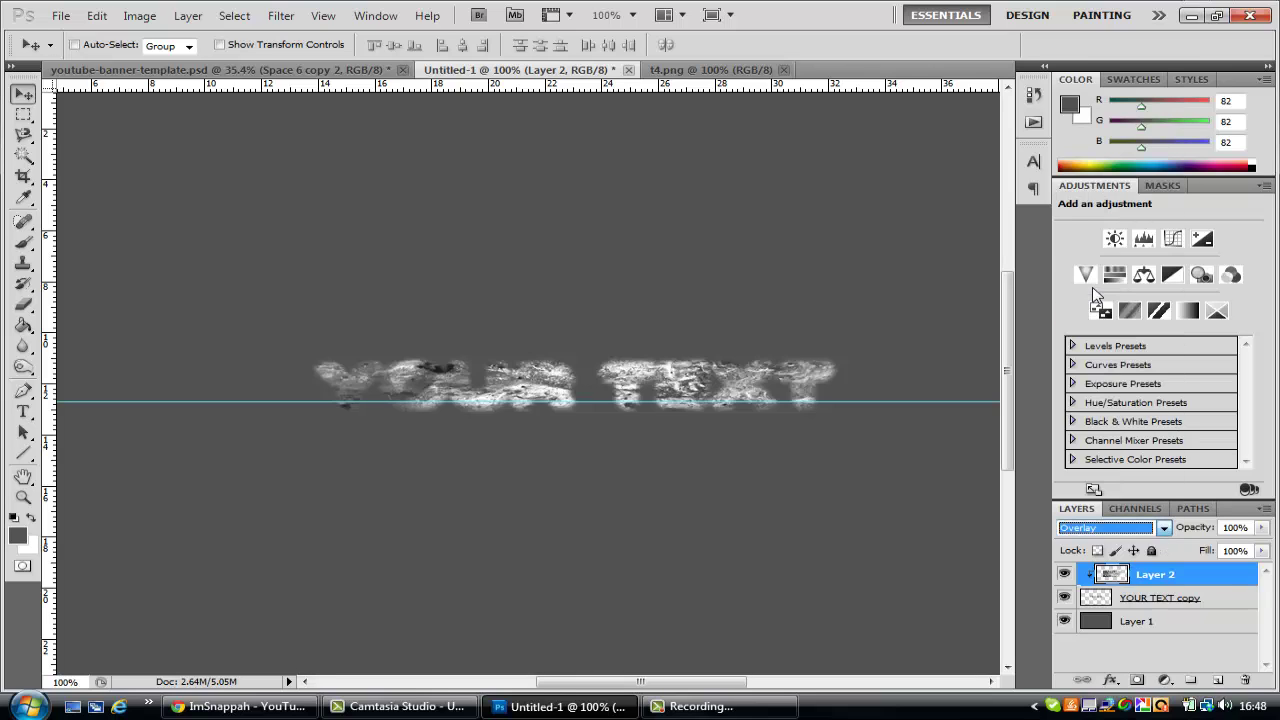
Set Layer 2's opacity to 73%.
click(1262, 527)
drag(1262, 546, 1230, 547)
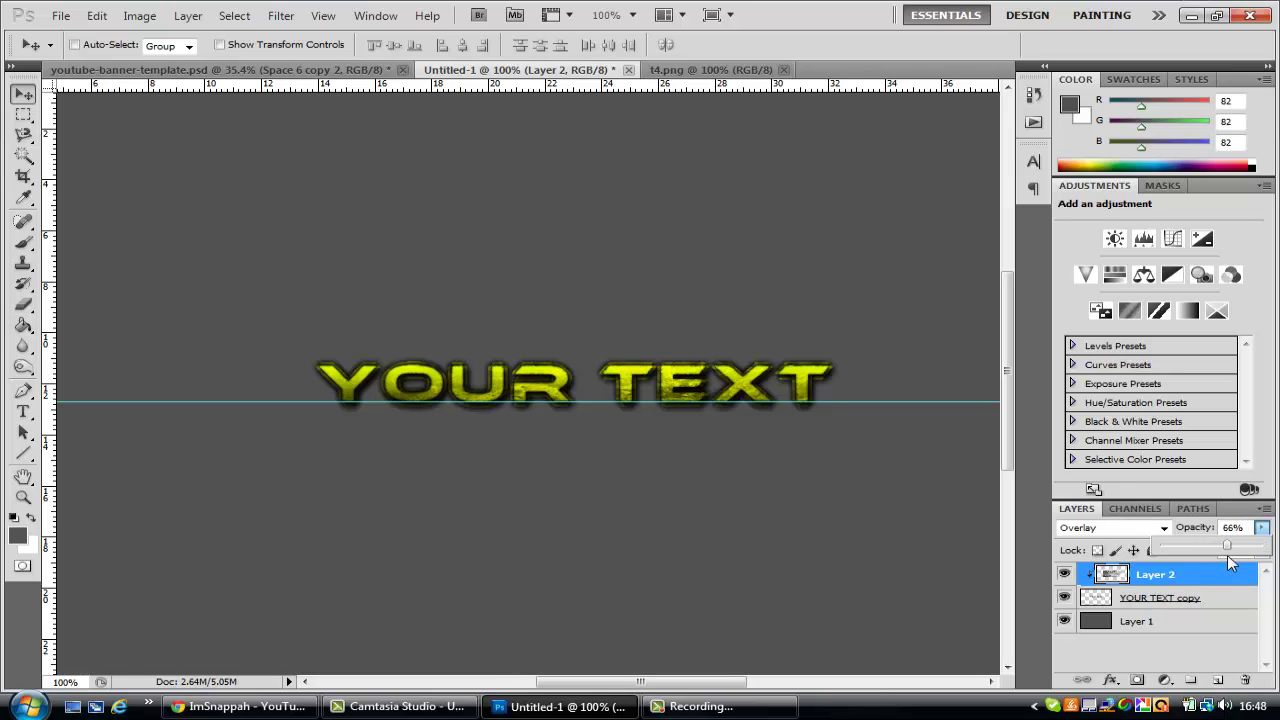
drag(1227, 555, 1236, 556)
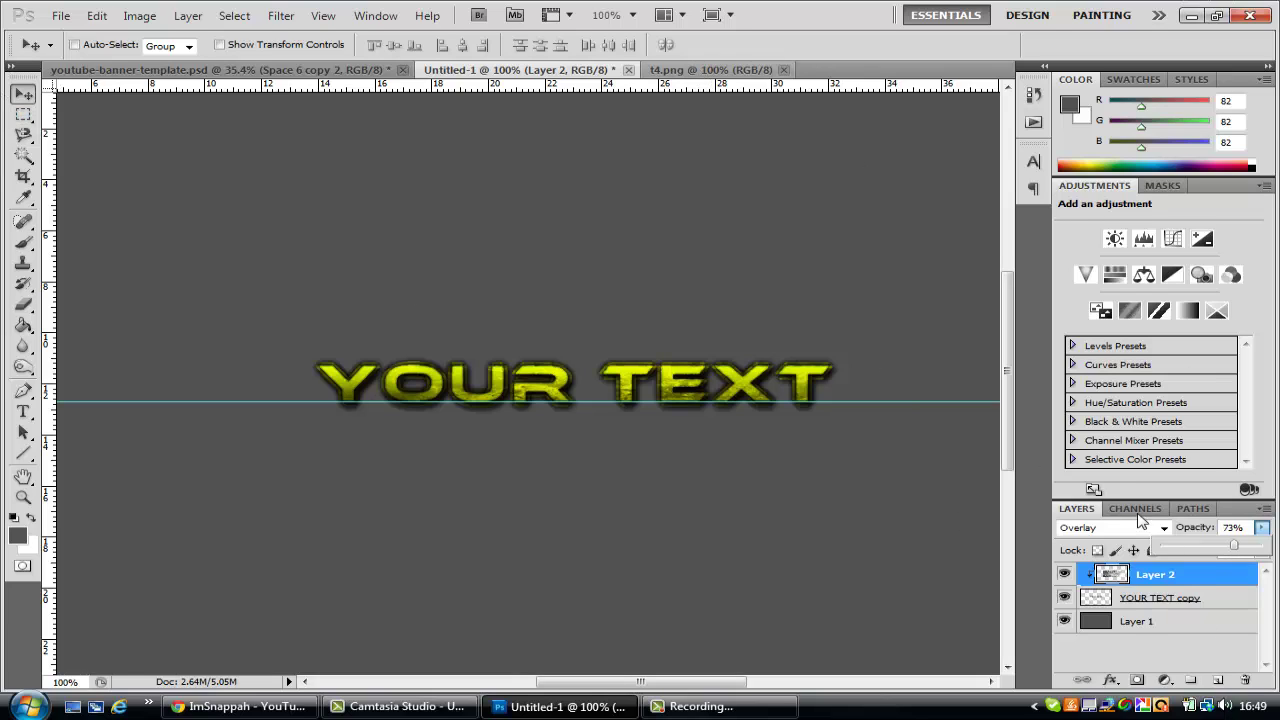
click(1215, 653)
click(1215, 653)
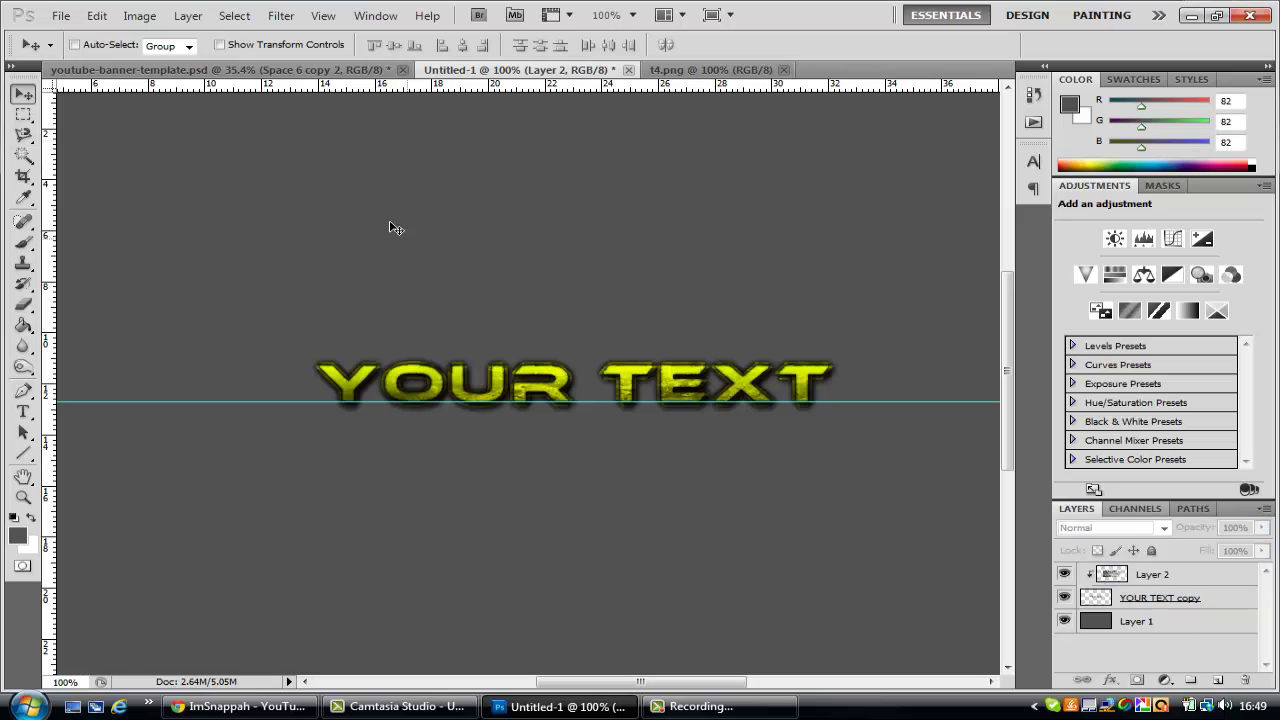
click(193, 68)
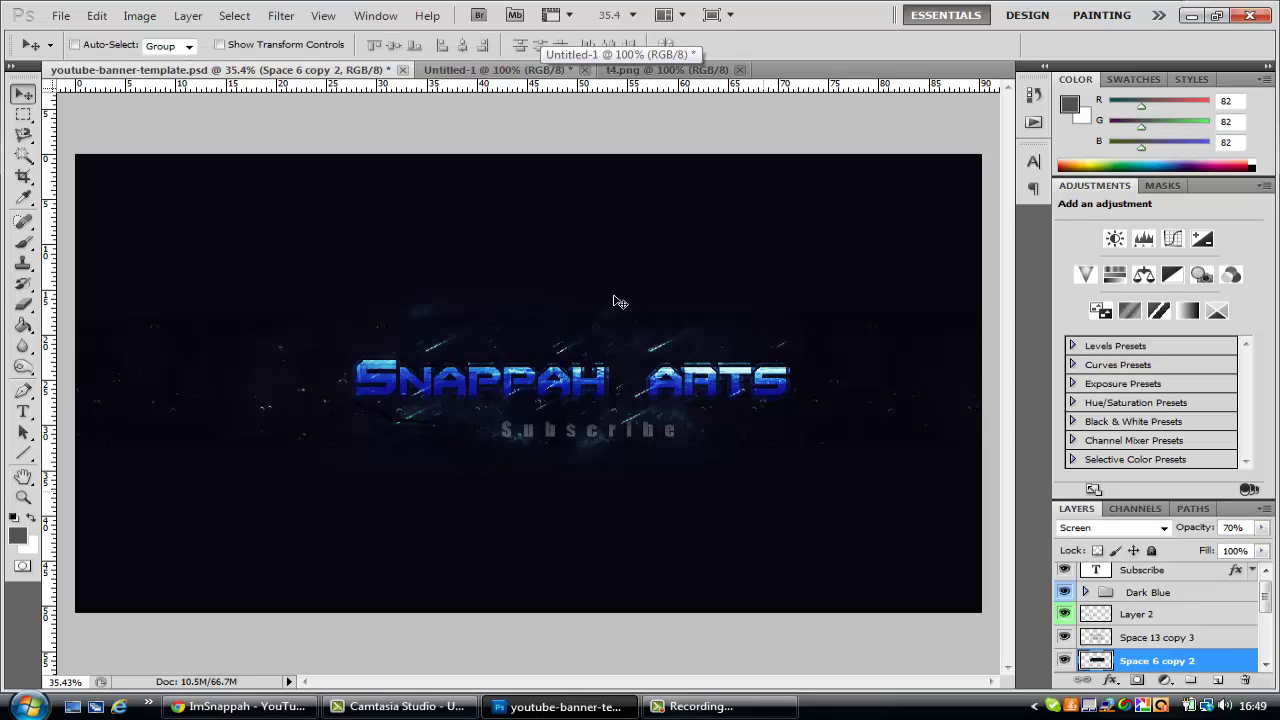
scroll(1185, 608, down, 2)
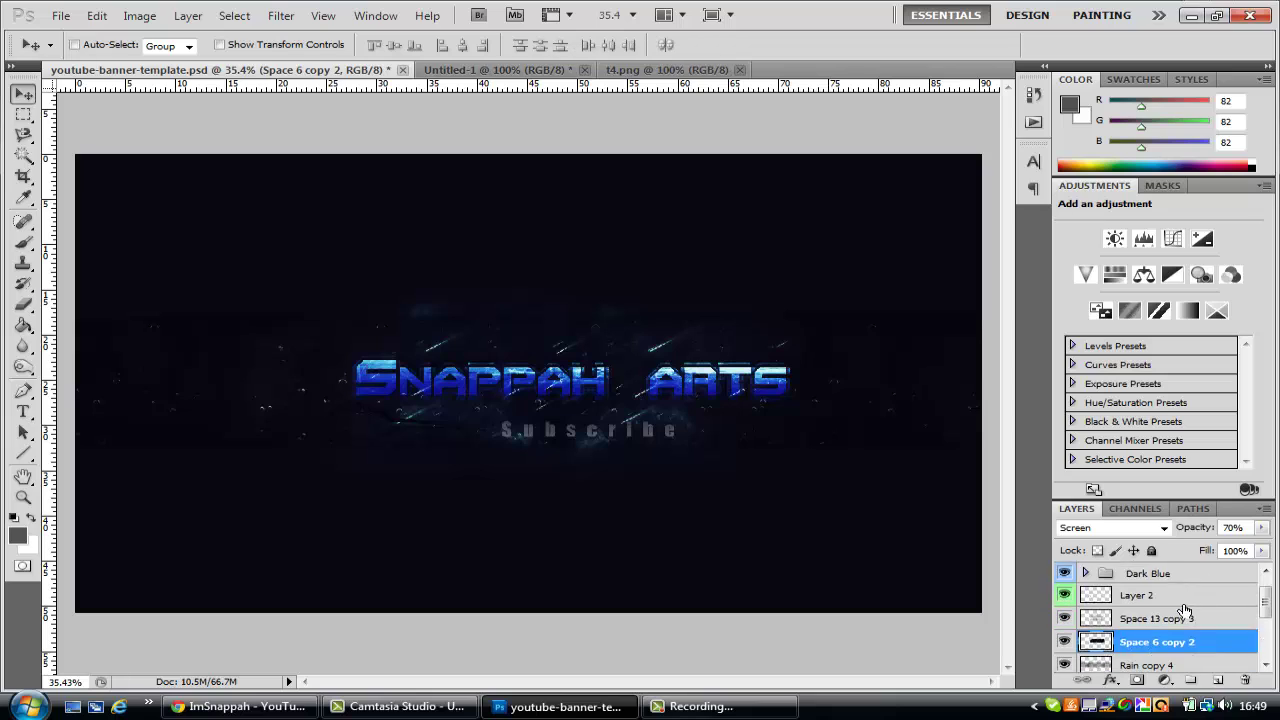
scroll(1180, 612, up, 2)
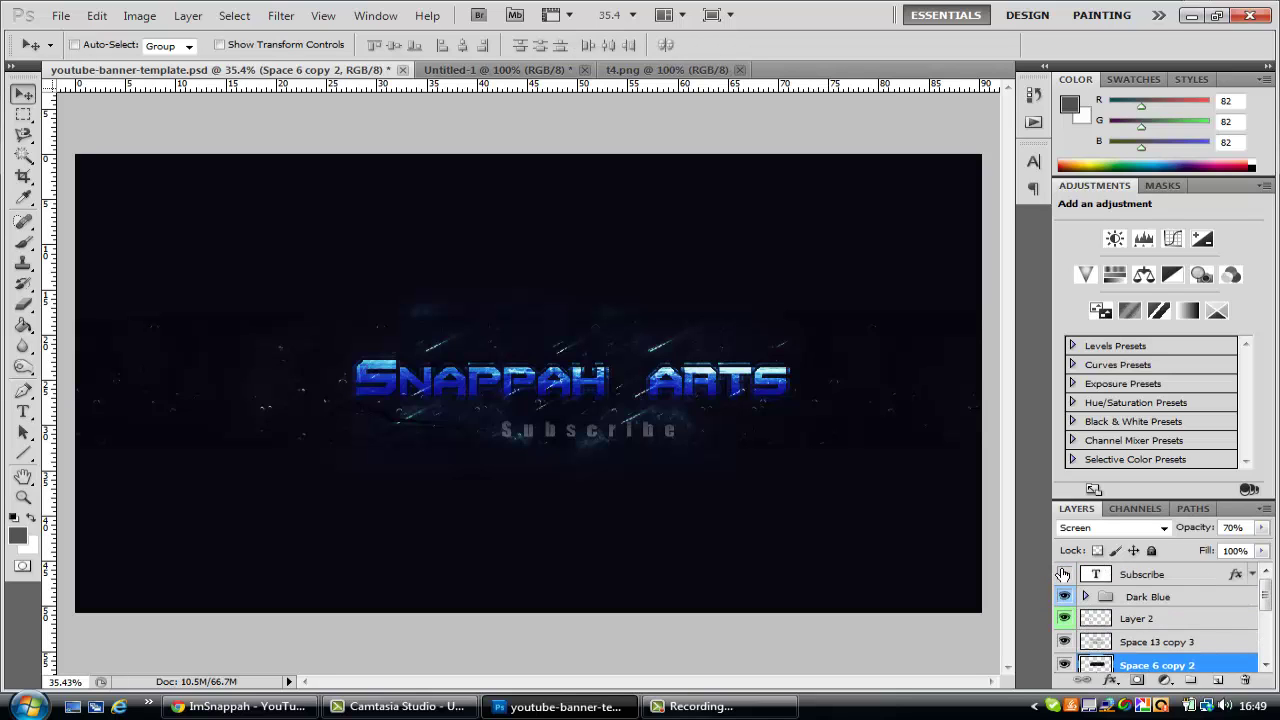
click(1063, 574)
drag(1063, 574, 1064, 603)
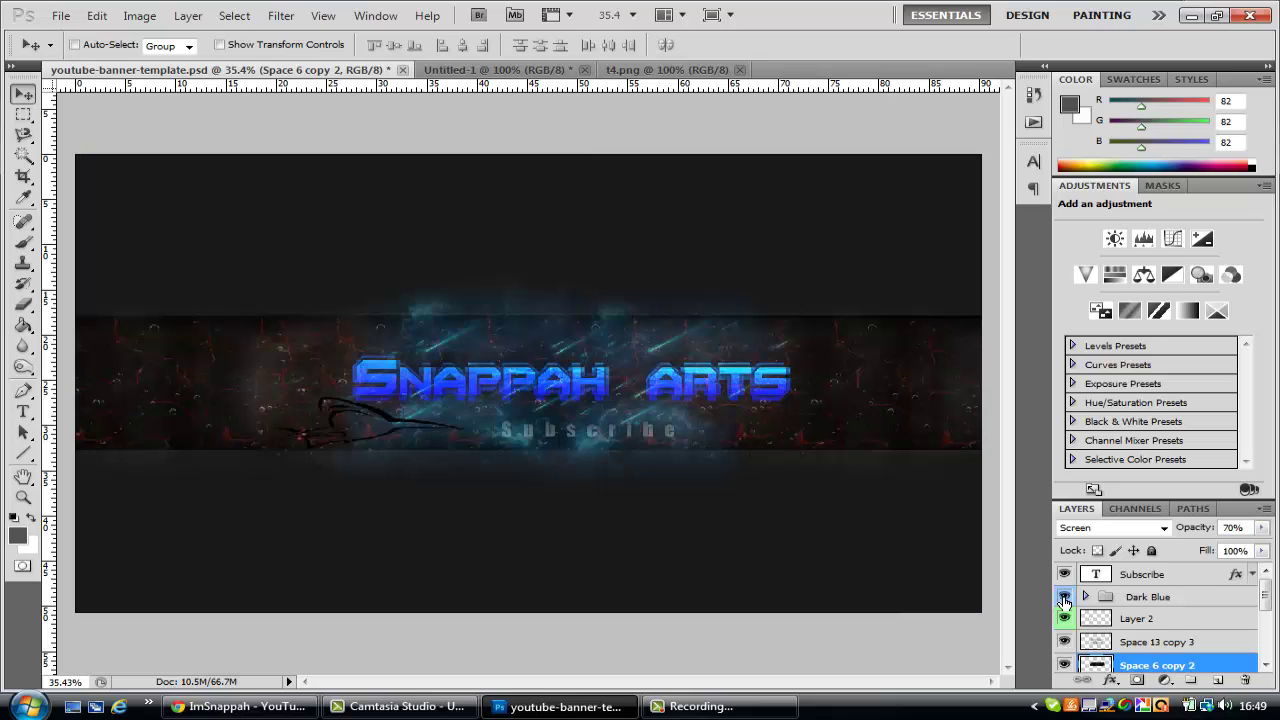
click(1064, 597)
click(505, 72)
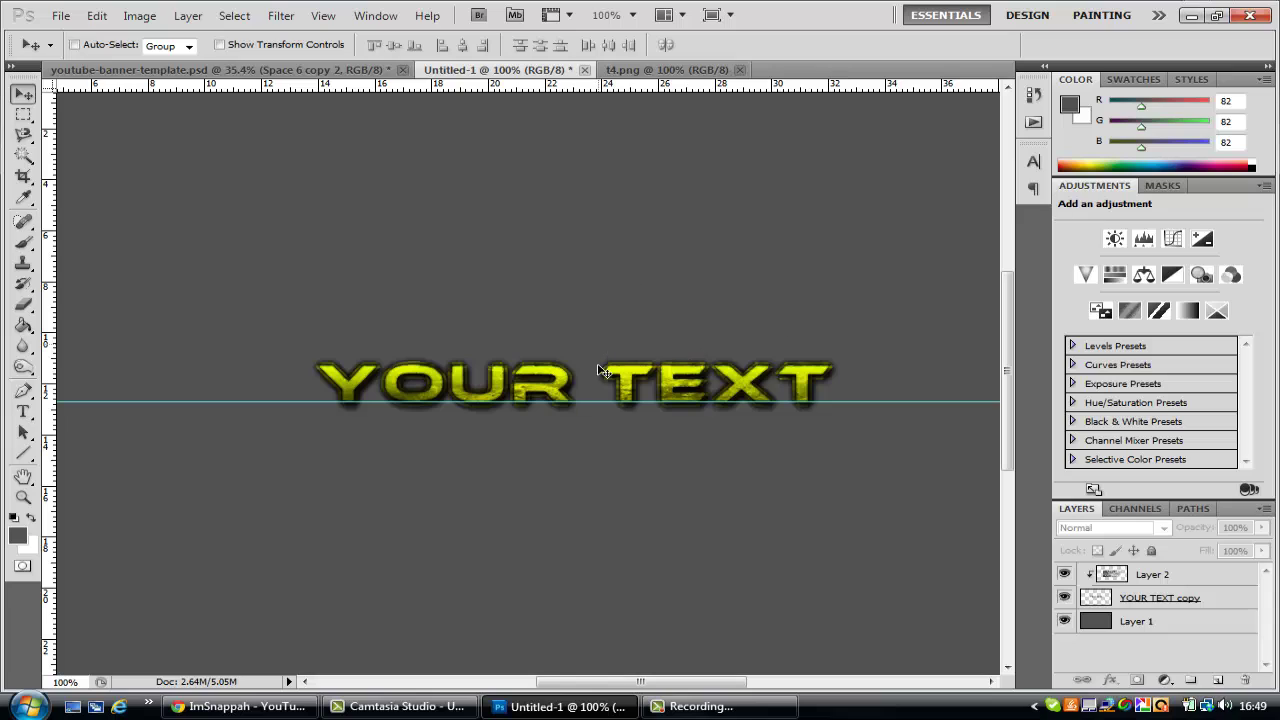